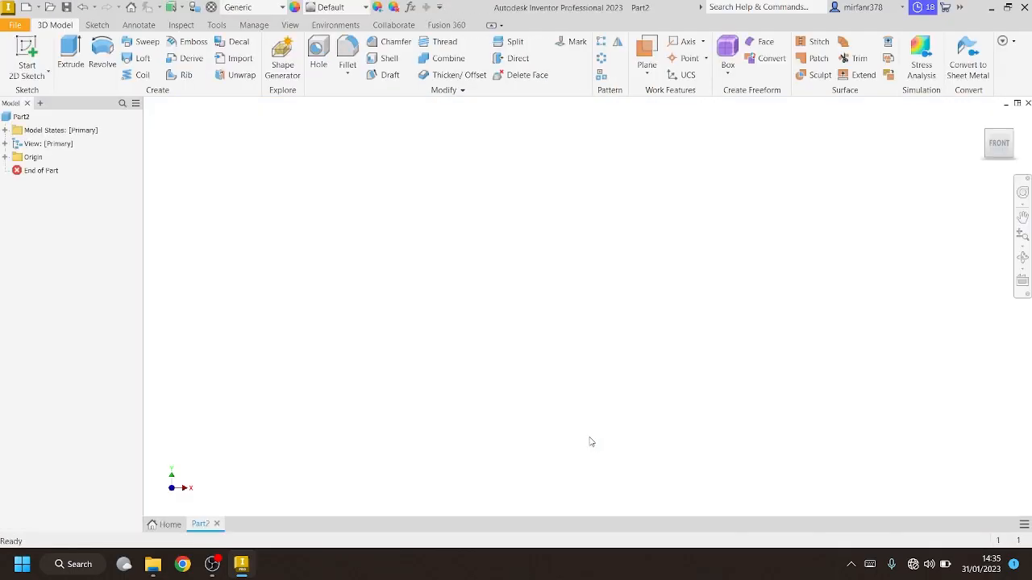
Start a sketch on the XY plane and draw a centre rectangle from the origin with a width of 30 mm
left_click(26, 50)
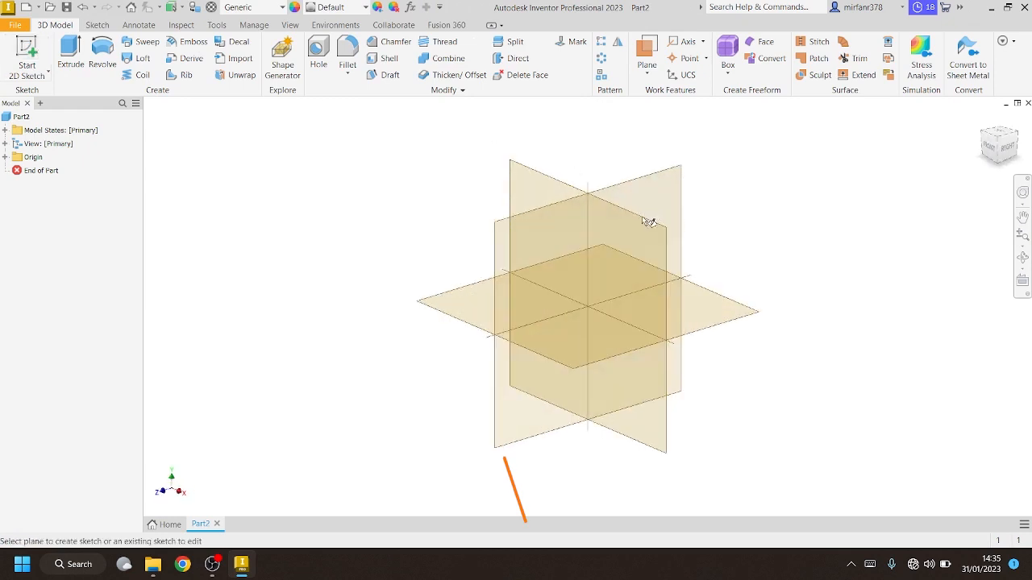
left_click(645, 232)
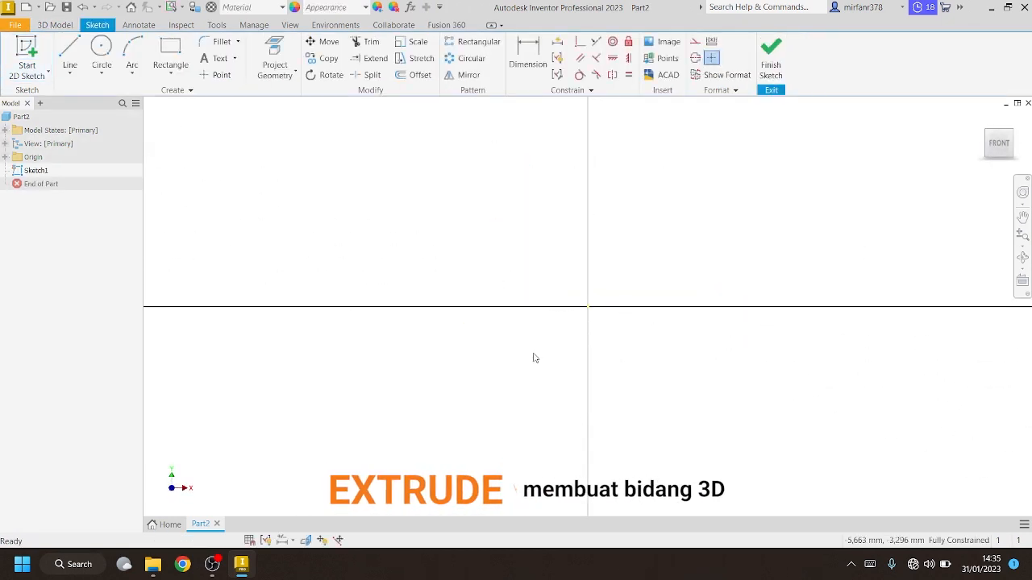
left_click(170, 73)
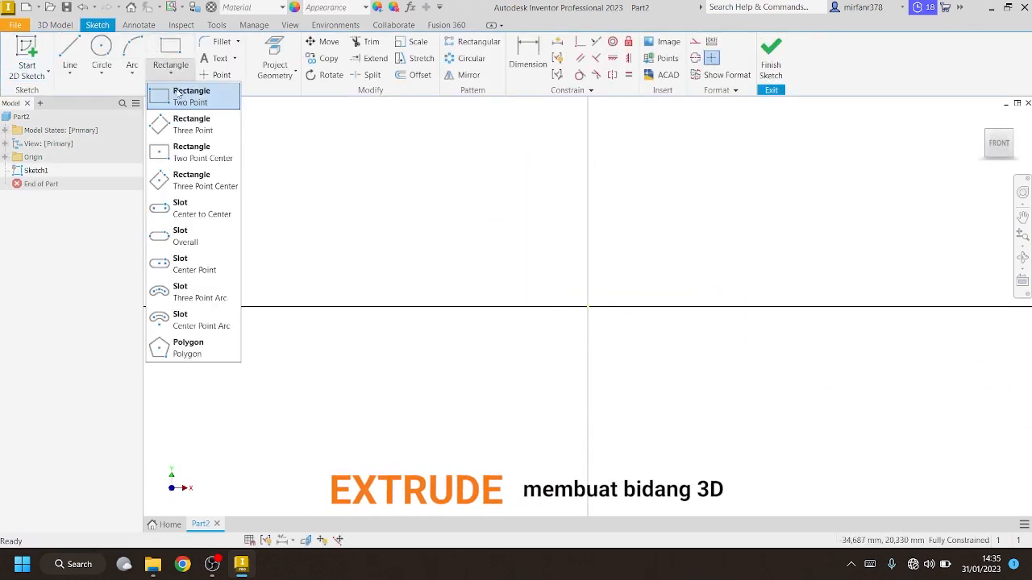
left_click(195, 155)
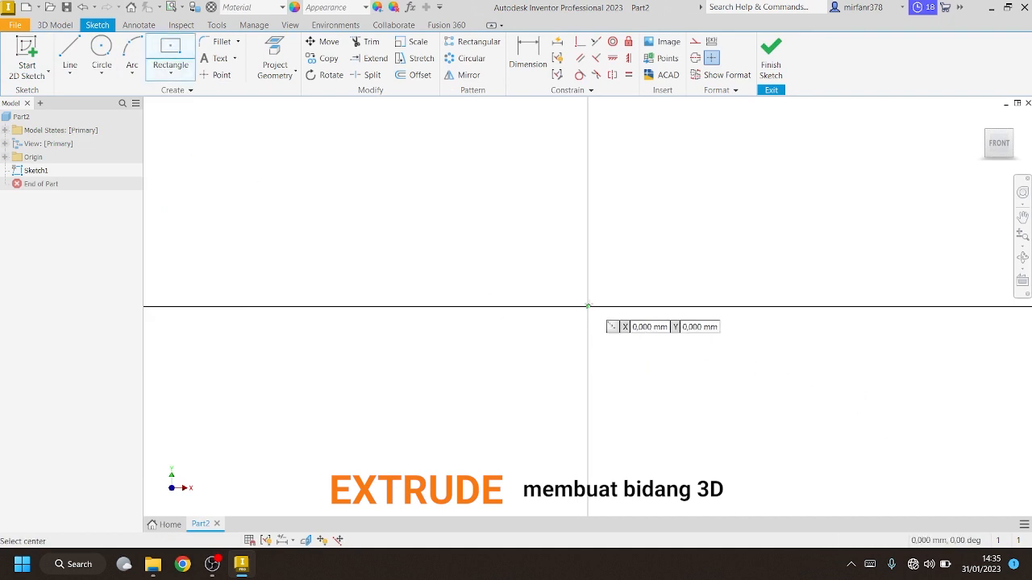
left_click(587, 306)
type("30")
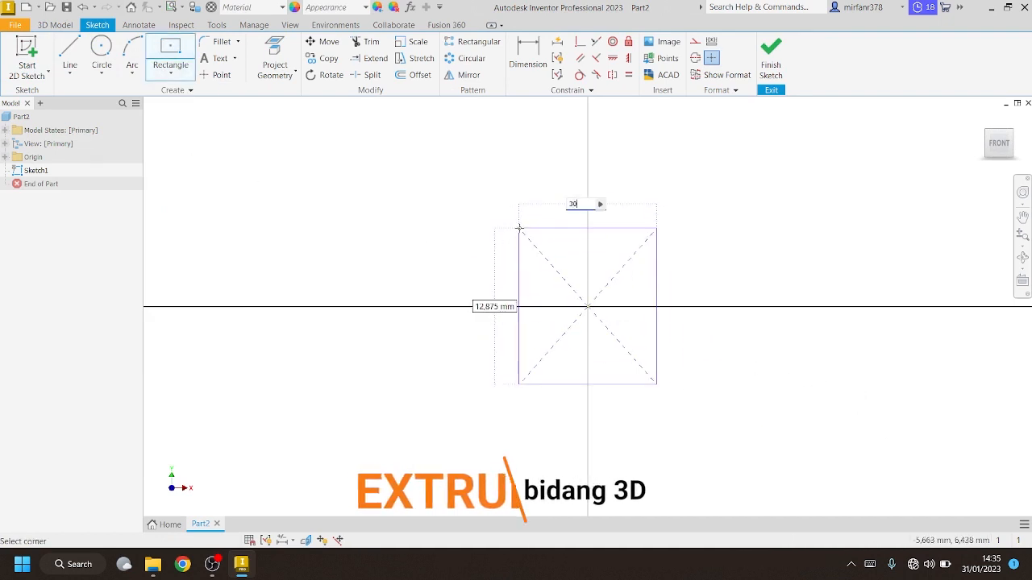
key("Tab")
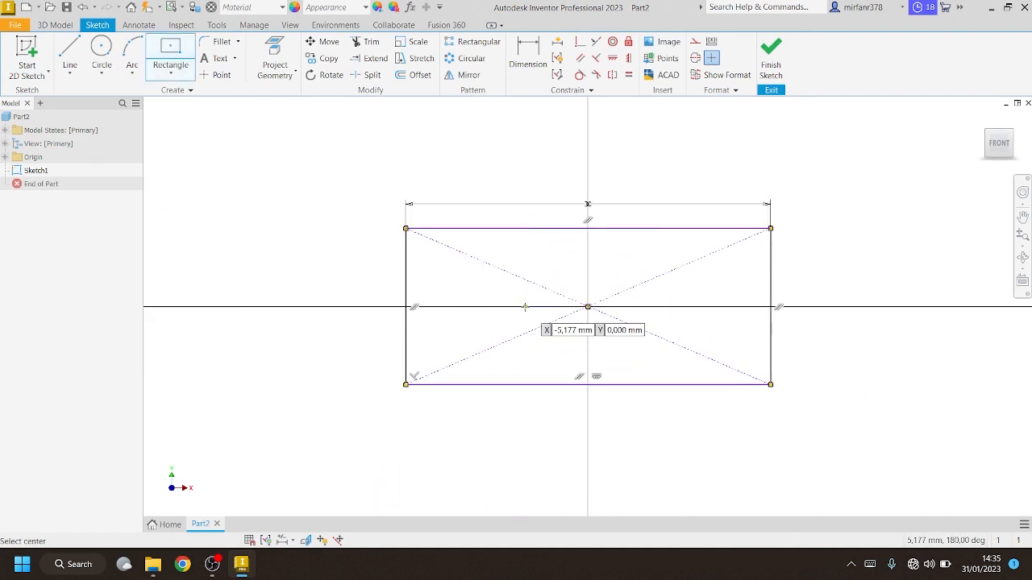
Dimension the rectangle's vertical side to 30 mm and finish the sketch
key("d")
left_click(405, 285)
left_click(382, 279)
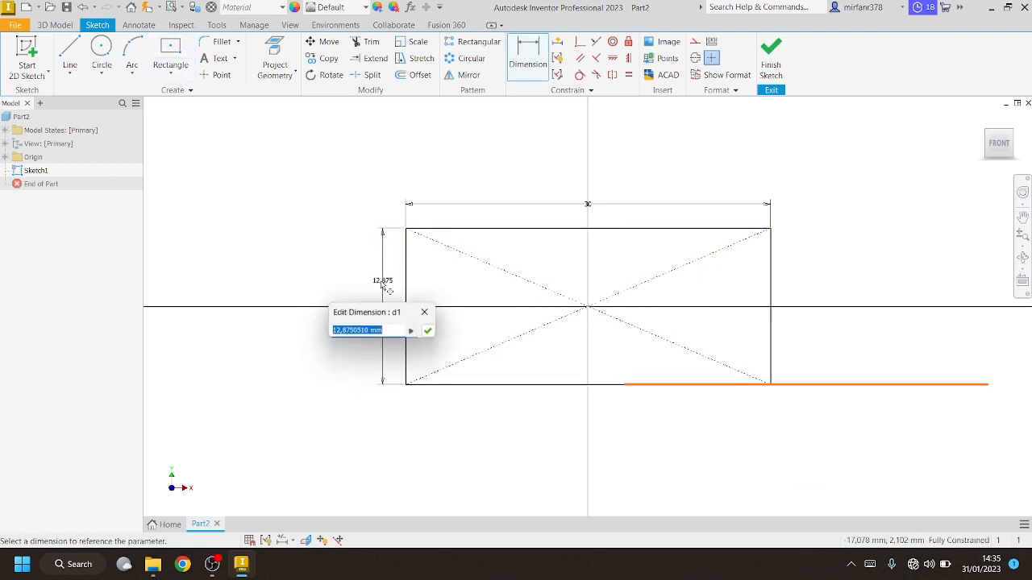
type("30")
key("Return")
scroll(380, 283, "down", 5)
scroll(380, 295, "up", 3)
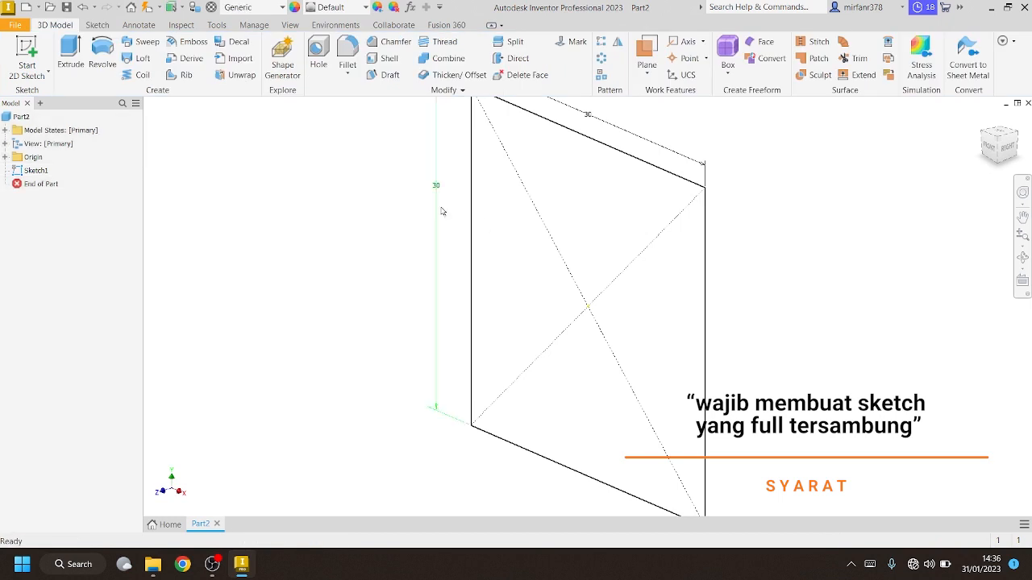
Start extruding the square profile, preview the flipped, symmetric and asymmetric directions, and set the default direction with a distance of 50 mm
scroll(441, 211, "down", 5)
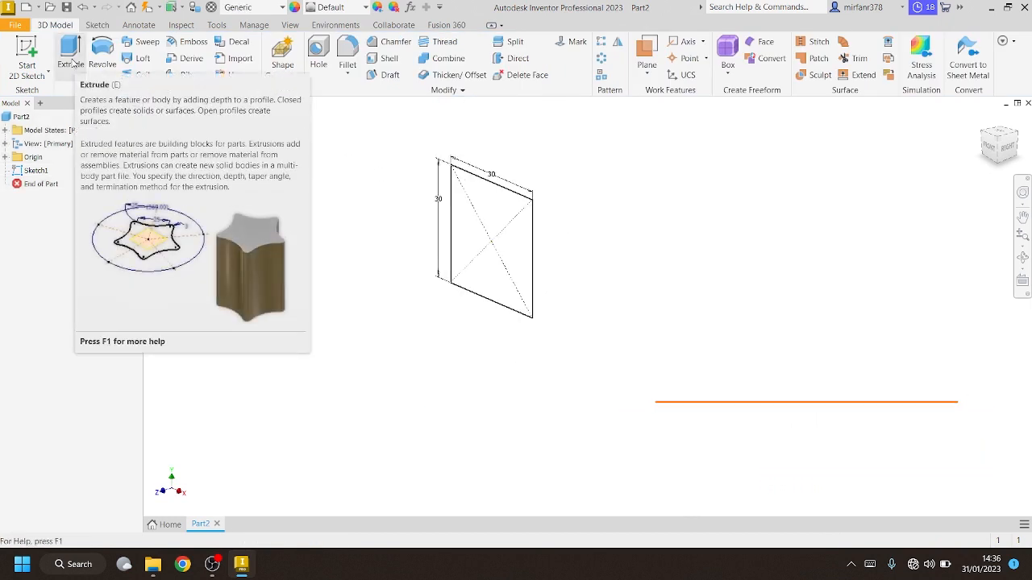
key("e")
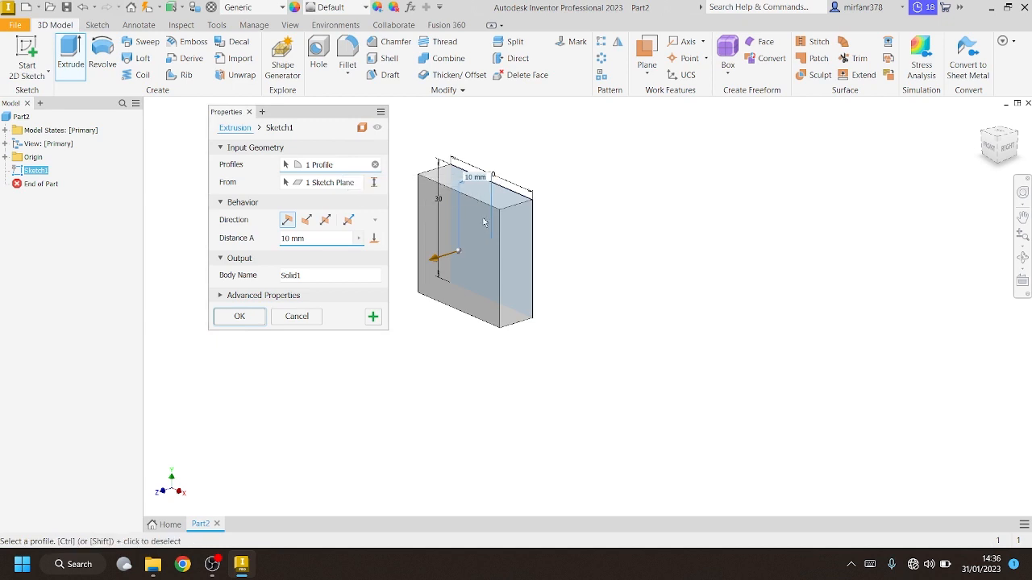
left_click(308, 220)
left_click(327, 221)
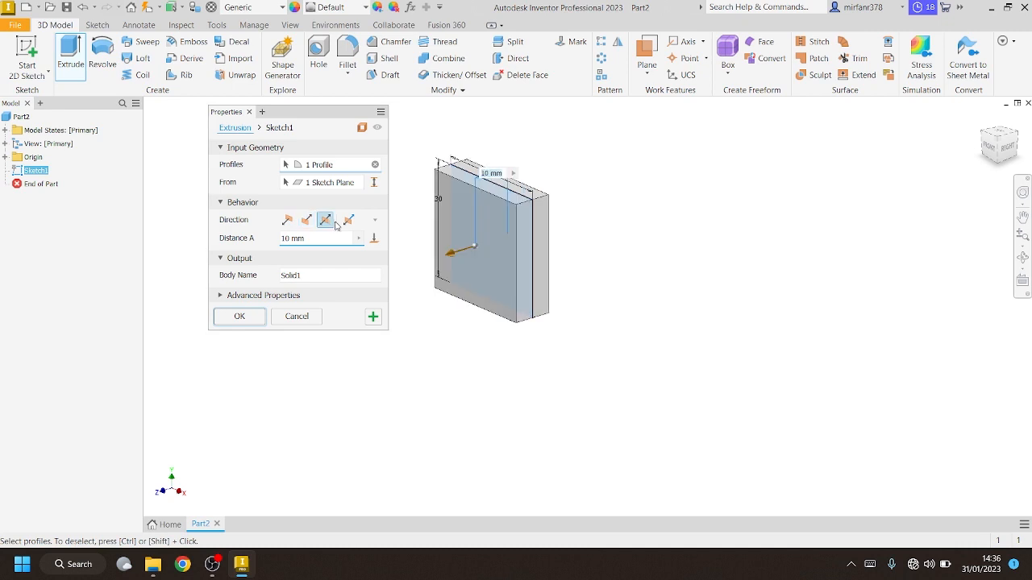
left_click(349, 221)
left_click(325, 220)
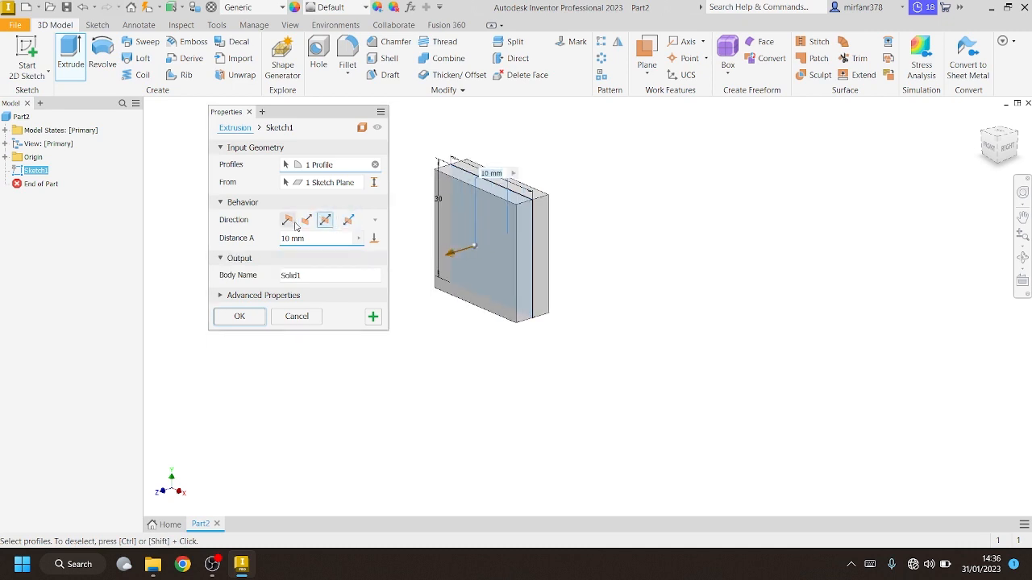
left_click(288, 220)
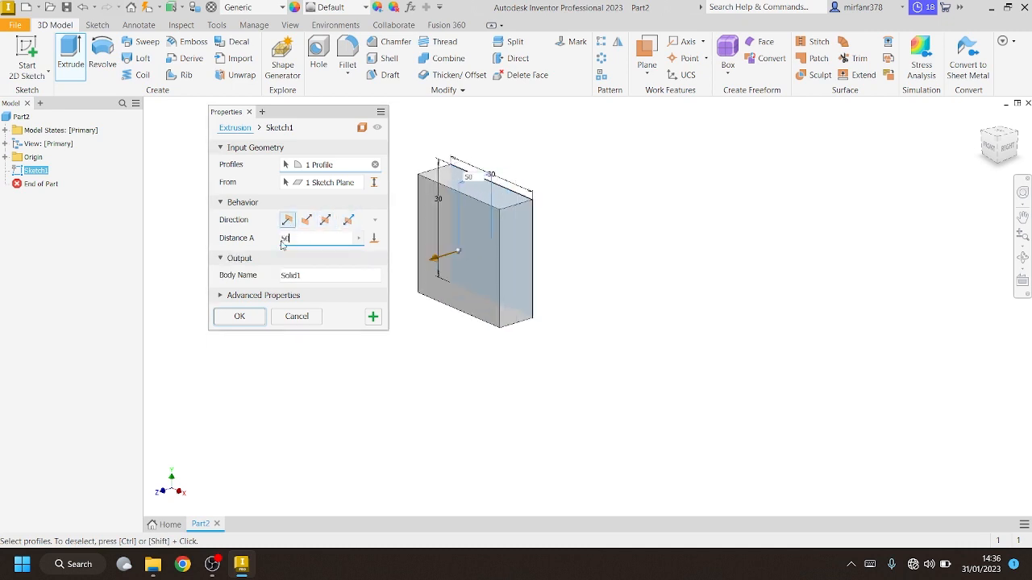
Try the 50 mm extrusion in the flipped and symmetric directions, and in the asymmetric direction with Distance B set to 10 mm
scroll(580, 237, "up", 3)
scroll(554, 244, "down", 4)
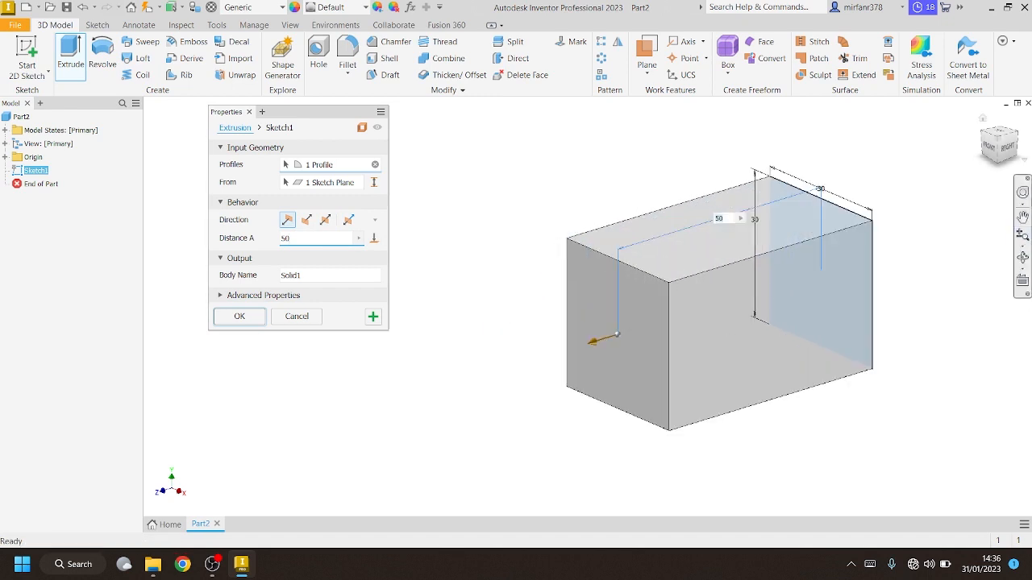
left_click(1022, 216)
left_click_drag(787, 235, 687, 192)
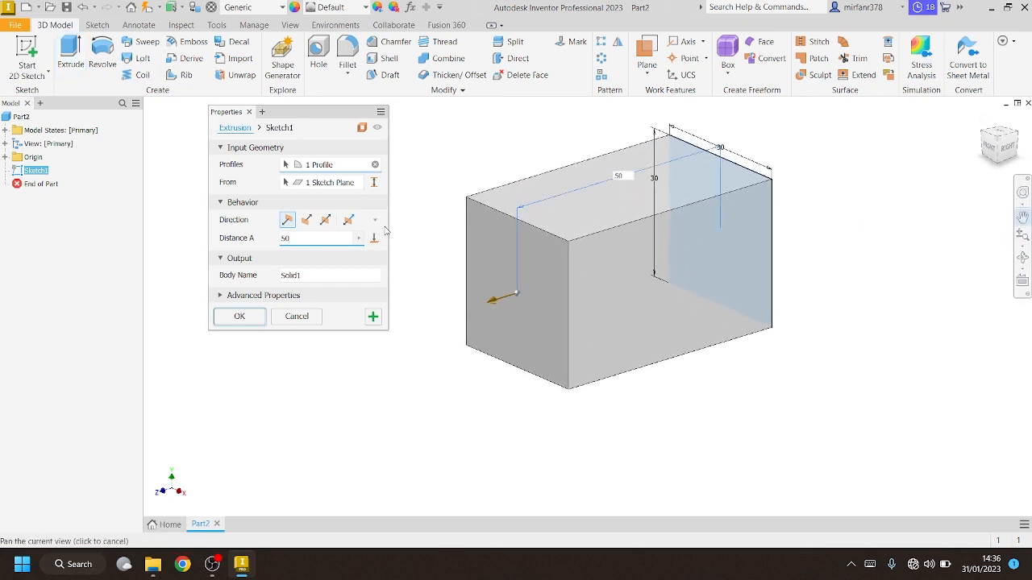
left_click(307, 224)
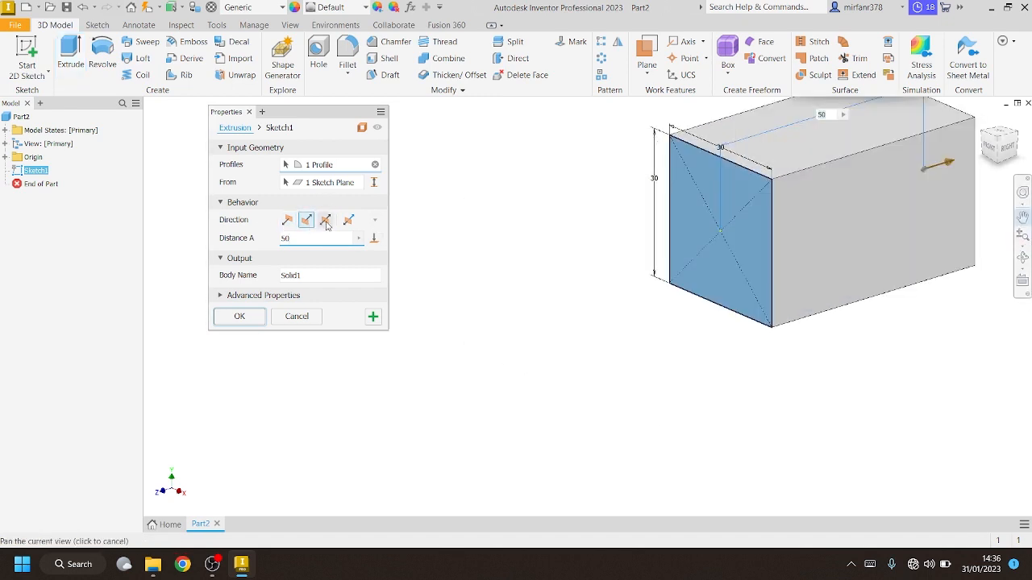
left_click(326, 221)
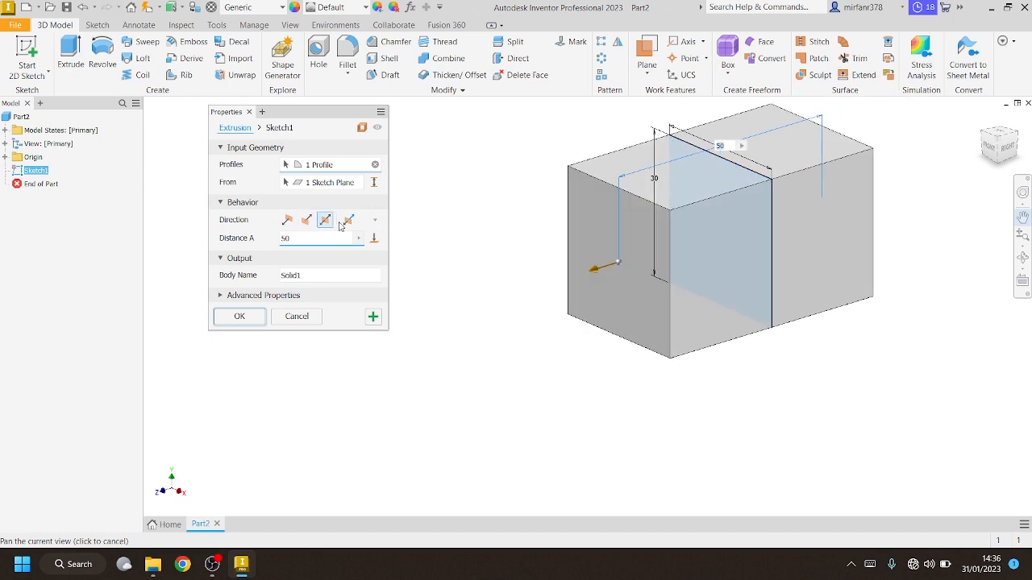
left_click(347, 222)
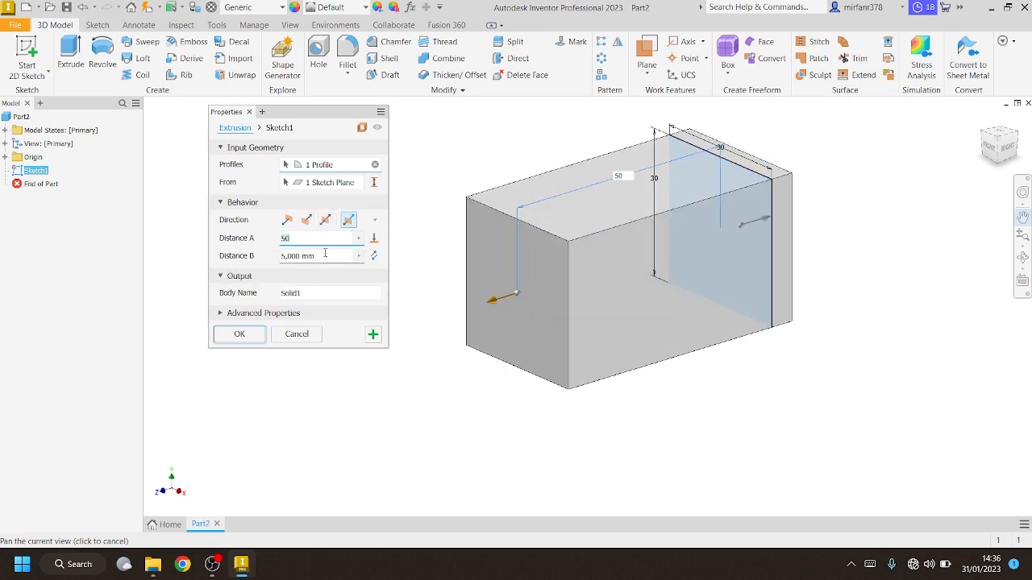
left_click(325, 255)
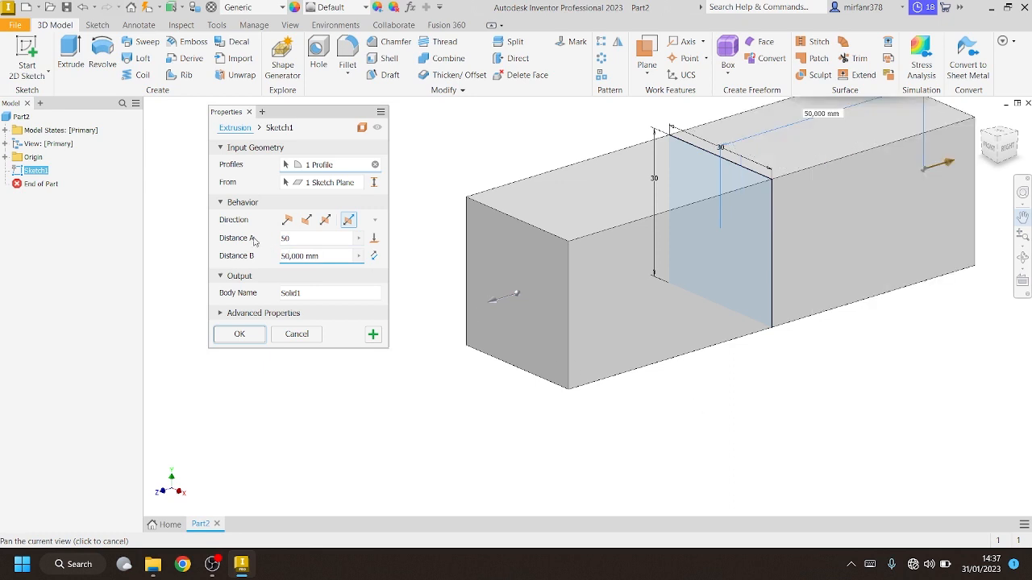
type("10")
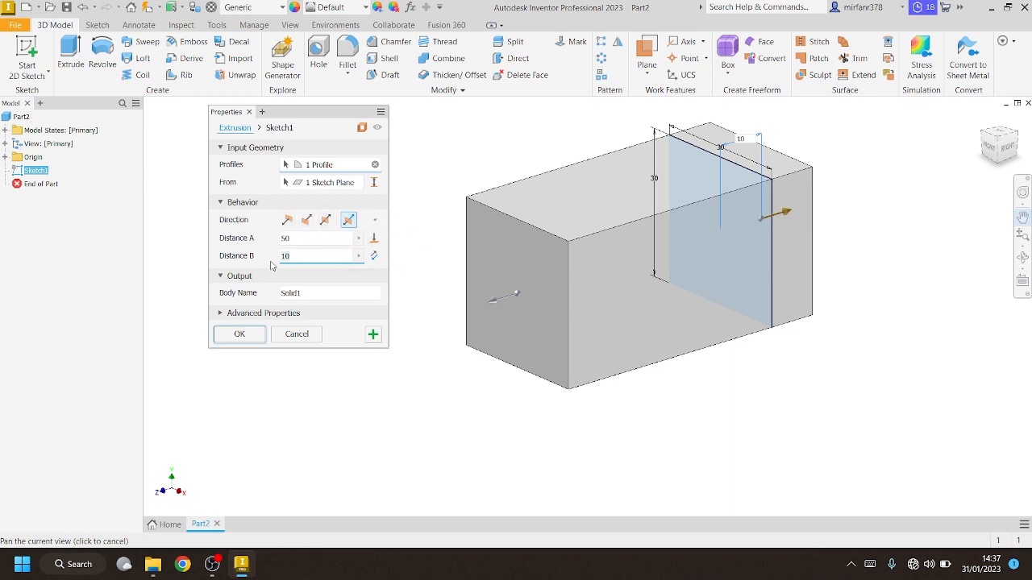
Set the extrusion back to the default direction and create the 50 mm long block
left_click(288, 220)
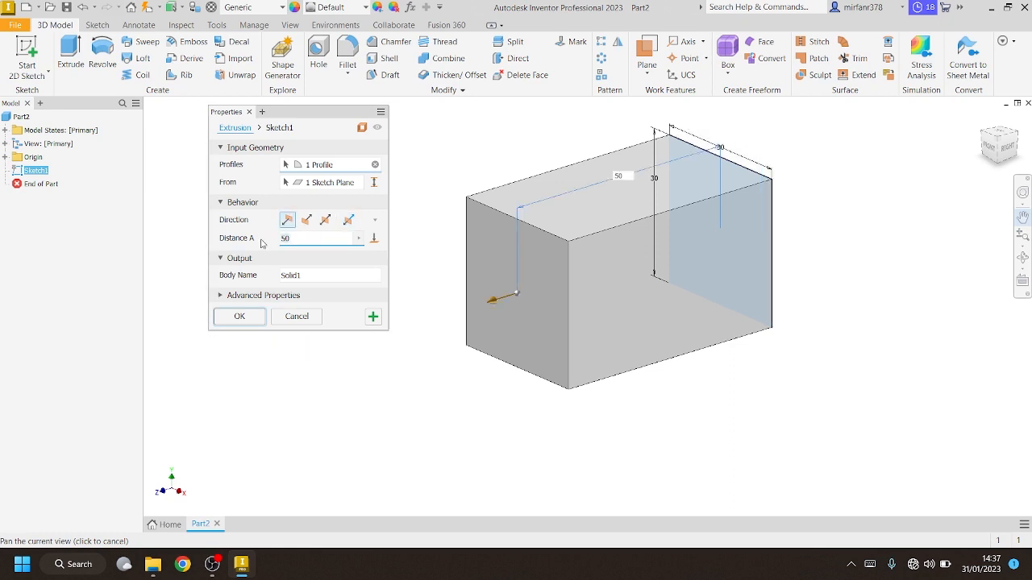
left_click(239, 316)
Start a sketch on the block's front square face and draw a circle about 20.3 mm in diameter centred on the origin
left_click(36, 53)
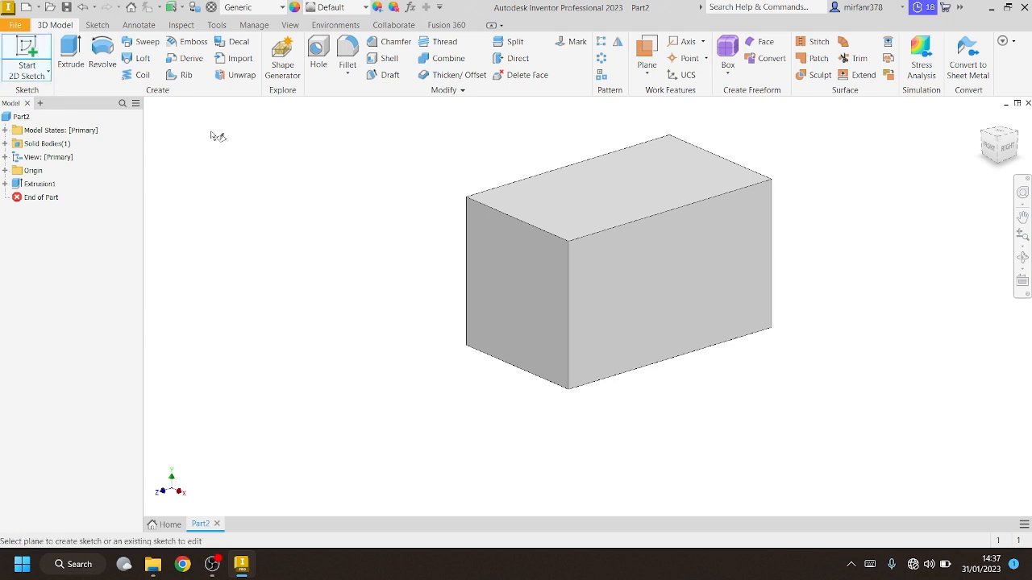
left_click(486, 273)
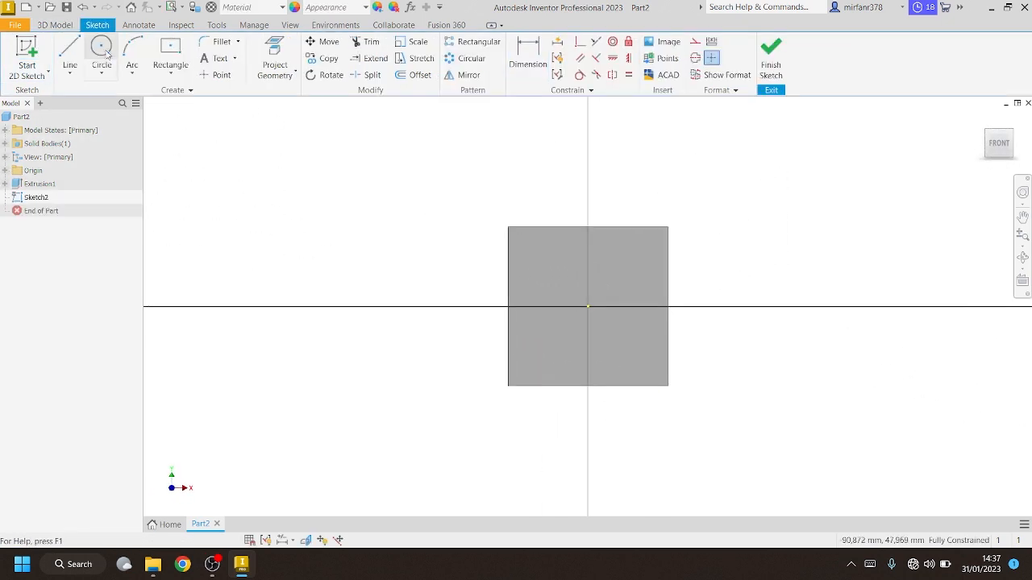
left_click(107, 53)
left_click(588, 306)
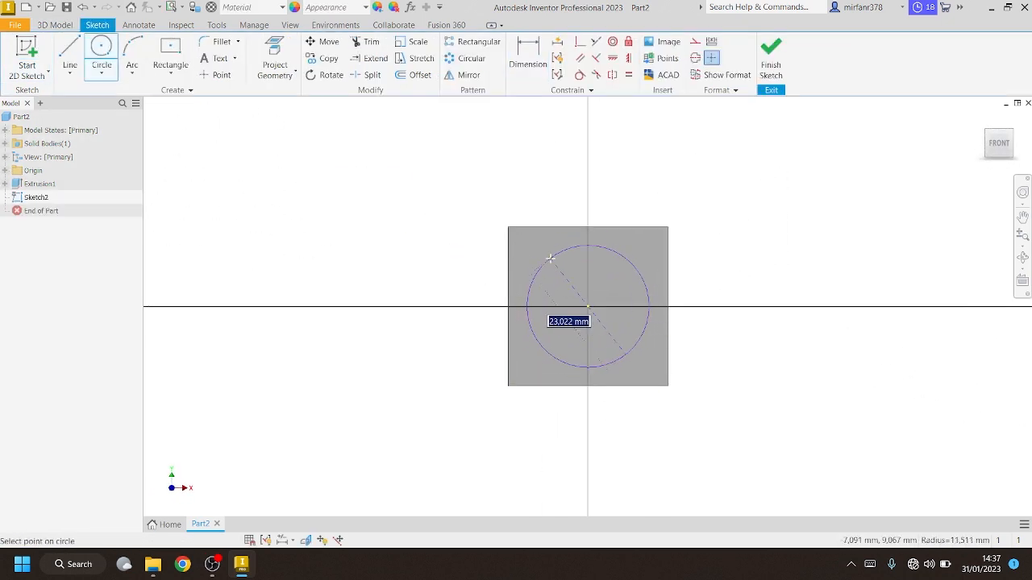
left_click(554, 264)
Dimension the circle's diameter to 20 mm and finish the sketch
key("d")
left_click(611, 258)
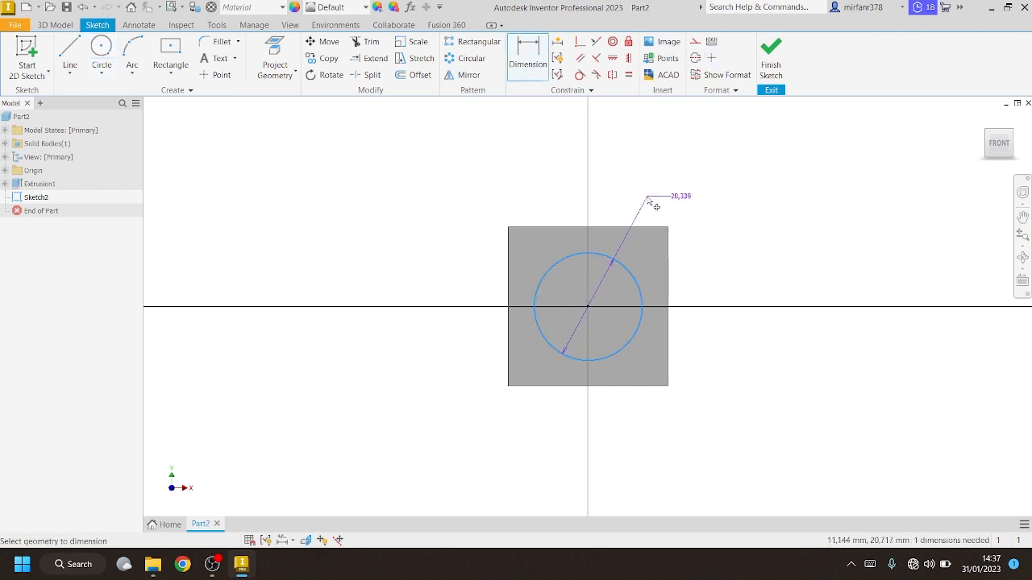
left_click(655, 207)
type("20")
key("Return")
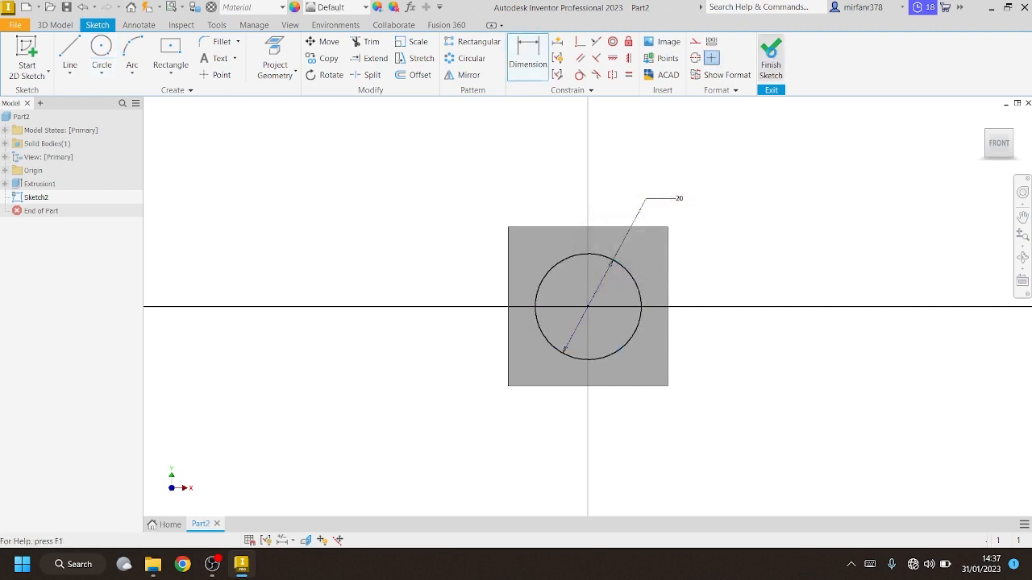
left_click(770, 57)
Start extruding the circle as a Cut flipped into the block, with the extent set to Through All
left_click(70, 55)
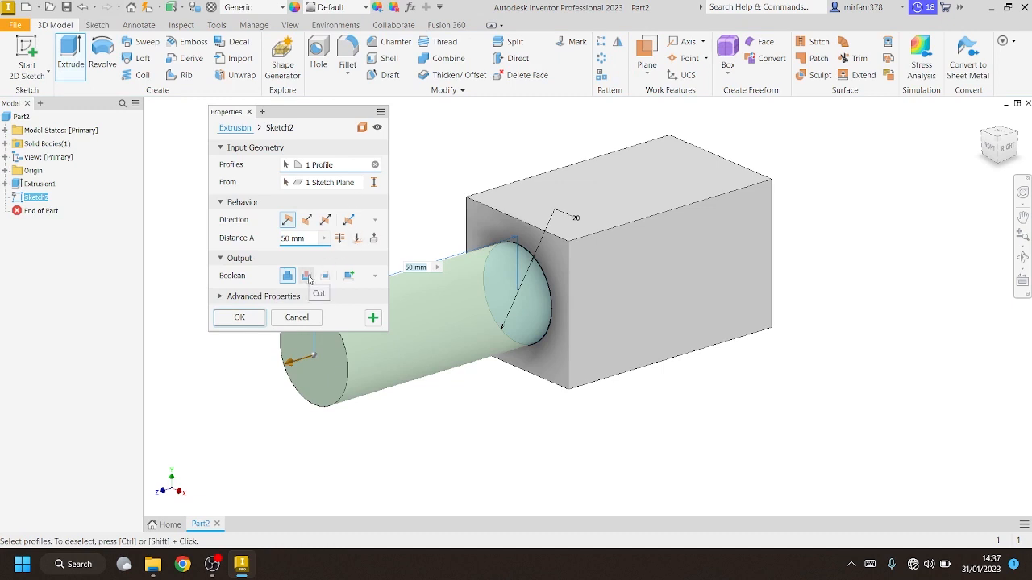
left_click(307, 276)
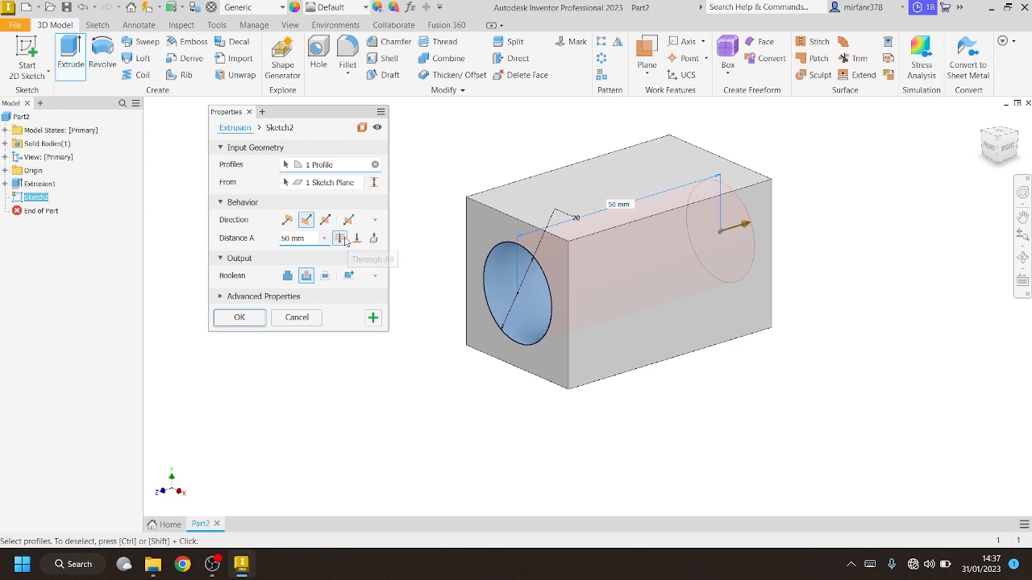
left_click(339, 238)
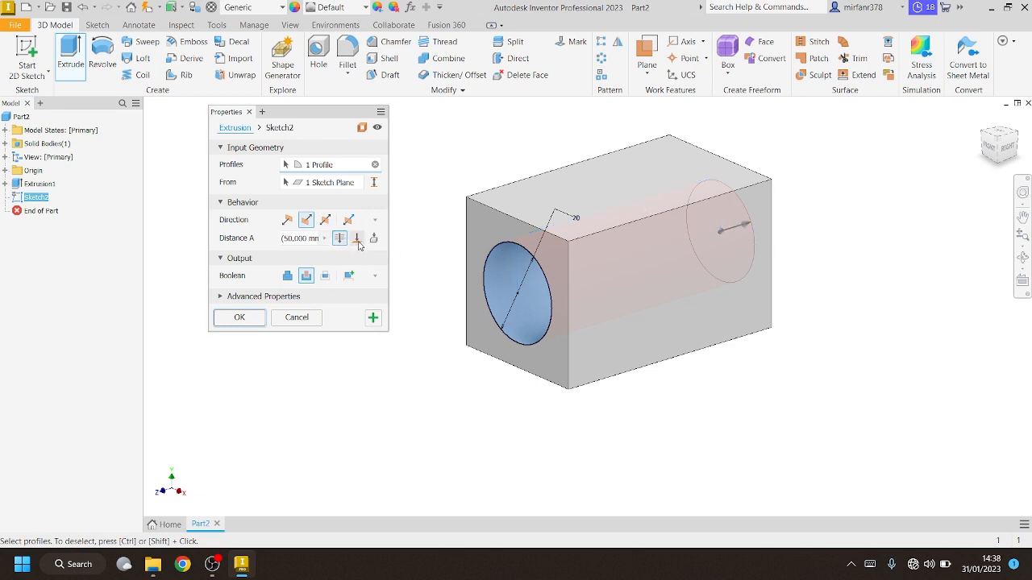
Try ending the circular cut at the block's far end face with the To extent
left_click(357, 238)
left_click(1010, 147)
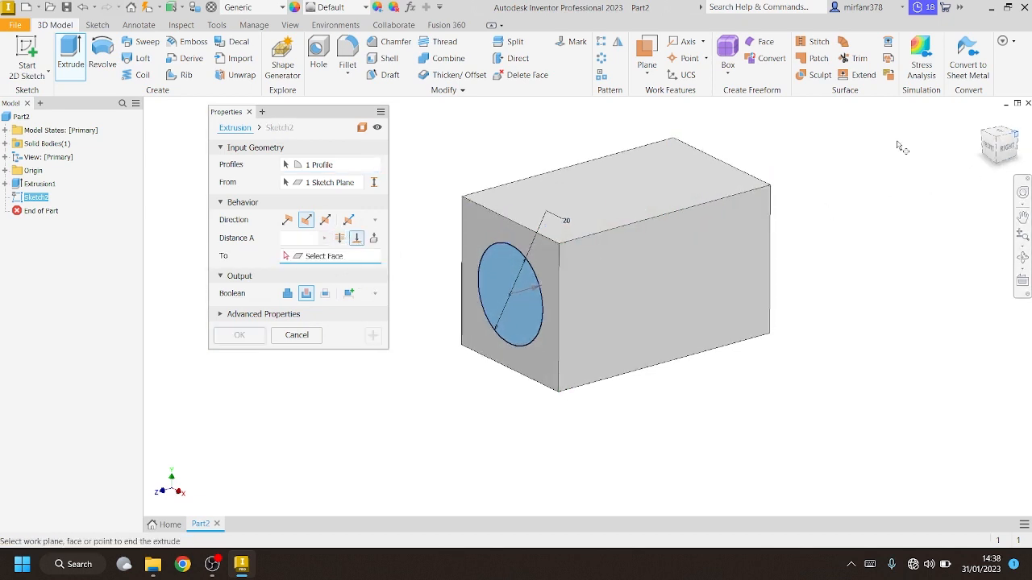
left_click(698, 337)
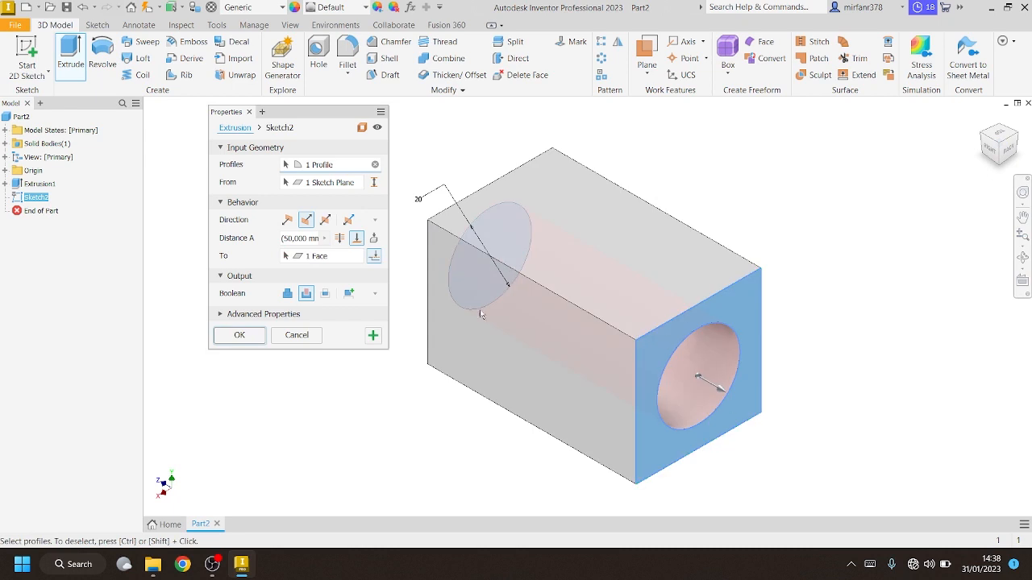
Set the cut's extent back to Through All and create the round hole along the block
left_click(981, 143)
left_click(340, 237)
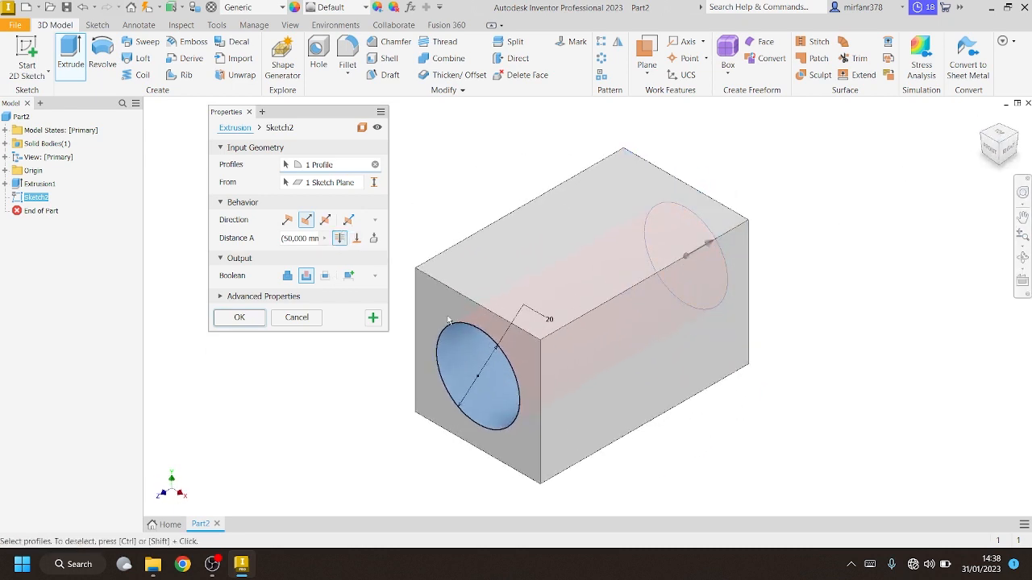
left_click(239, 318)
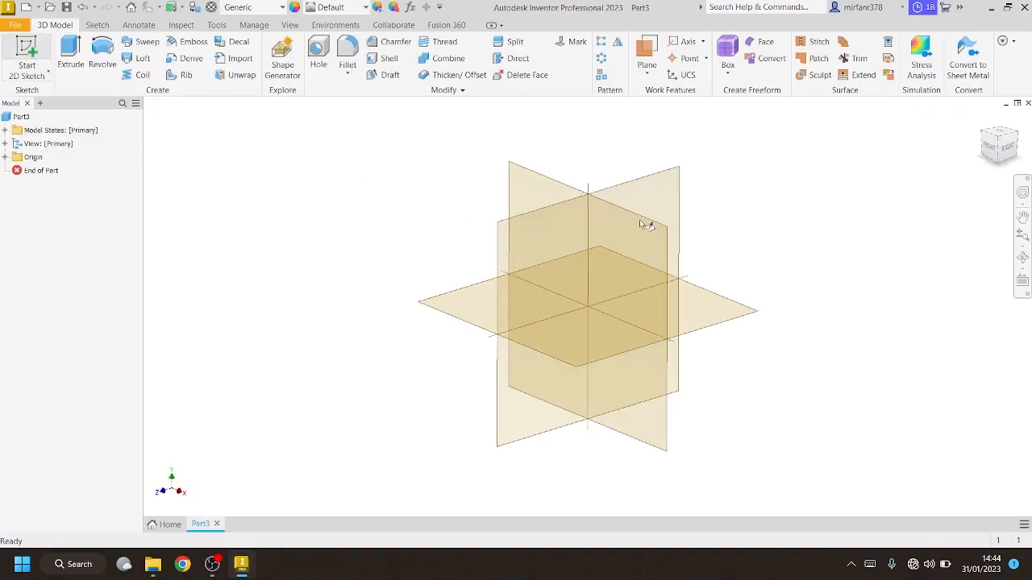
Start a sketch on the XY plane and draw a circle about 5.7 mm in diameter, centred on the horizontal axis right of the origin
key("s")
left_click(645, 223)
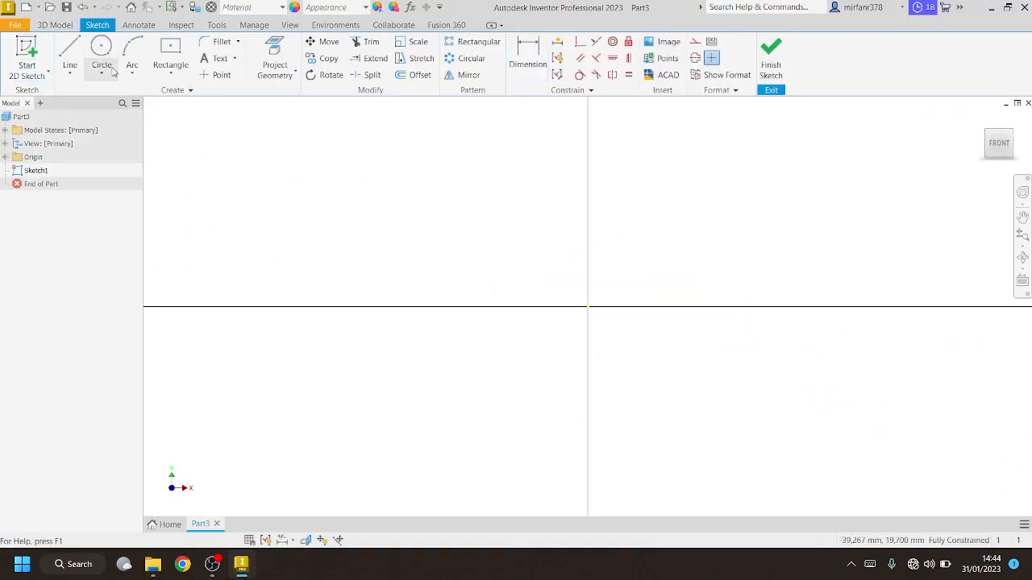
key("c")
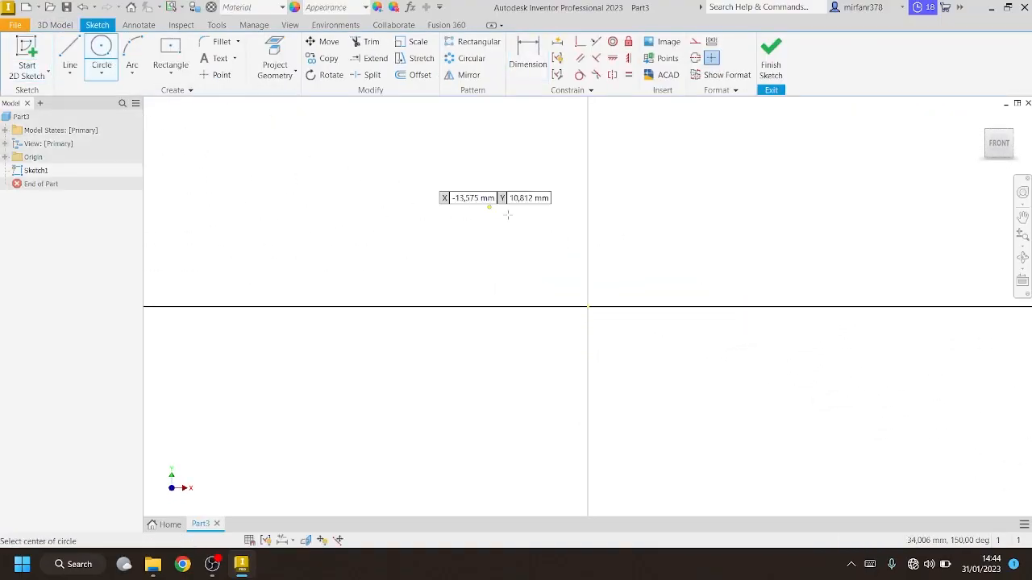
left_click(689, 306)
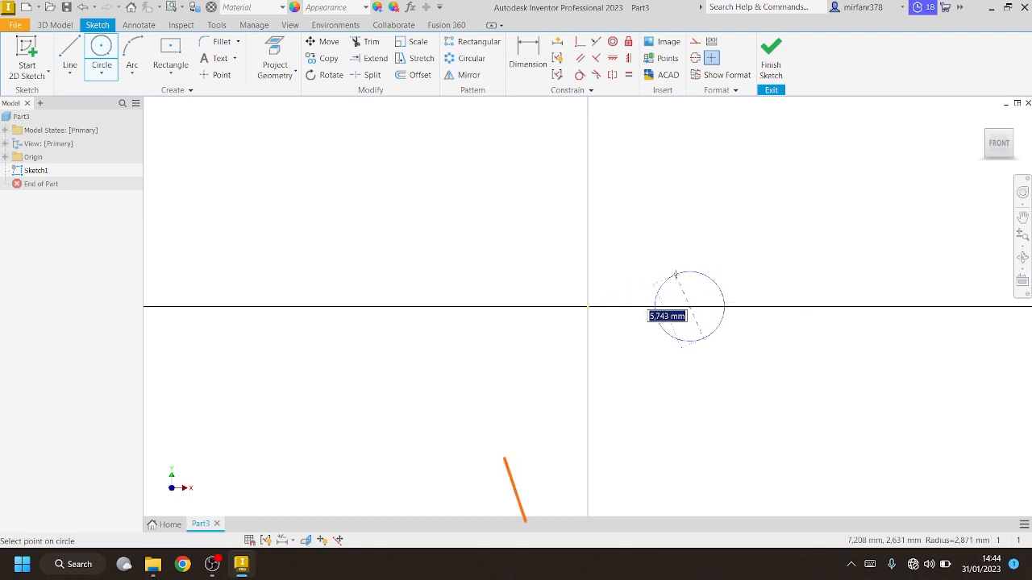
left_click(675, 275)
Draw a short vertical line across the origin on the vertical axis to serve as the revolution axis
key("l")
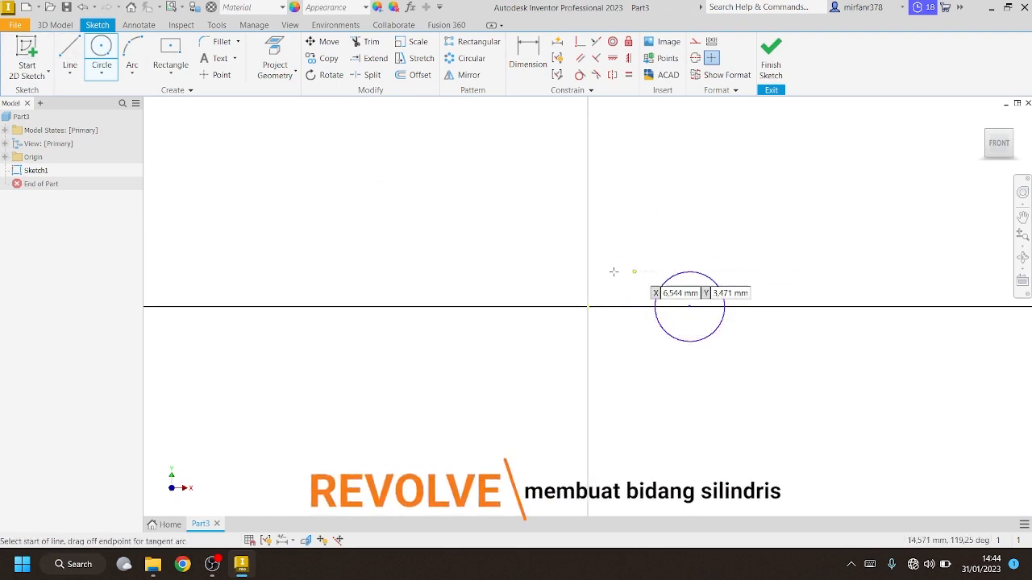
left_click(588, 274)
left_click(588, 352)
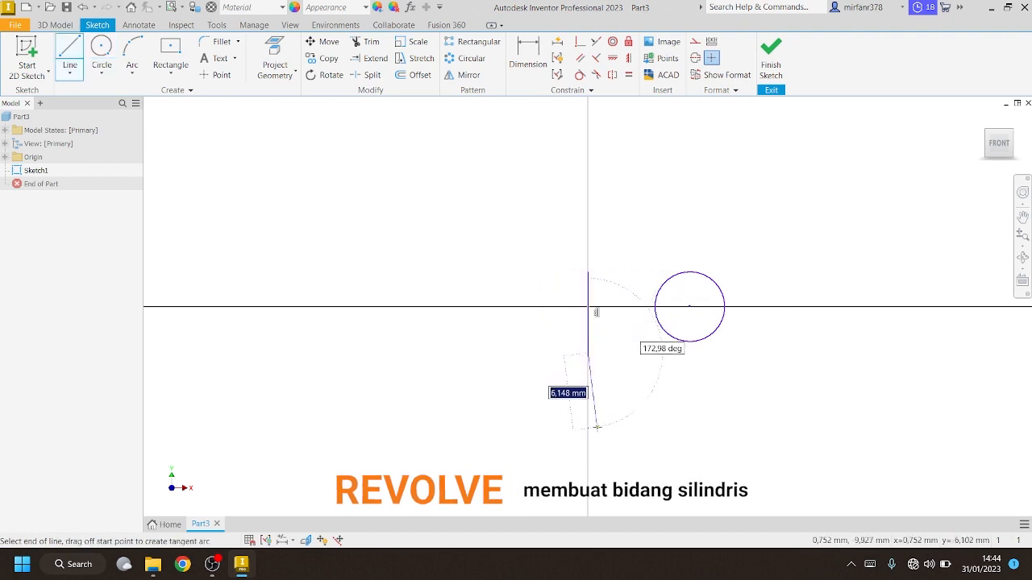
left_click(597, 426)
key("Escape")
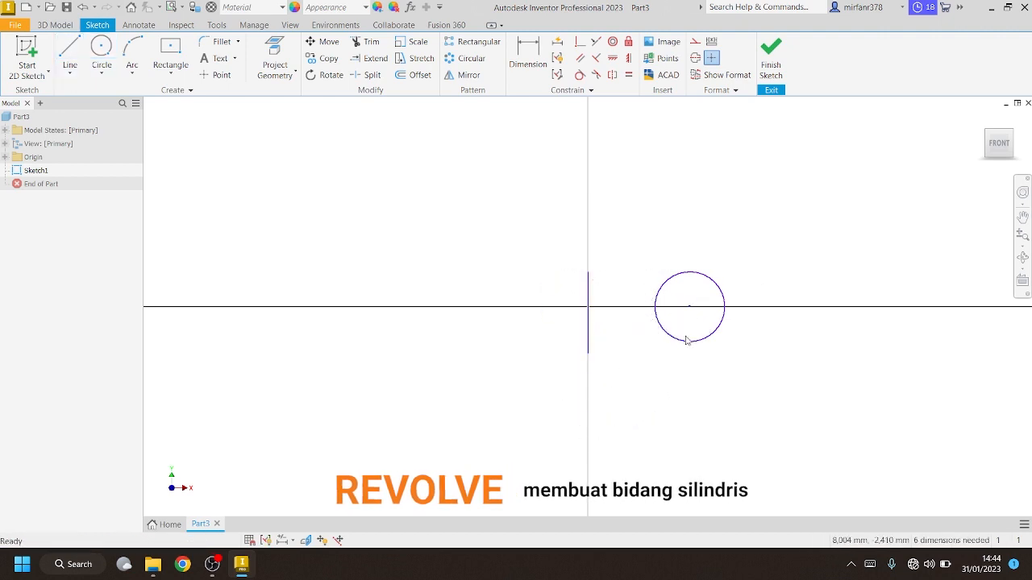
Dimension the circle's diameter to 10 mm
key("d")
left_click(669, 336)
left_click(755, 332)
type("10")
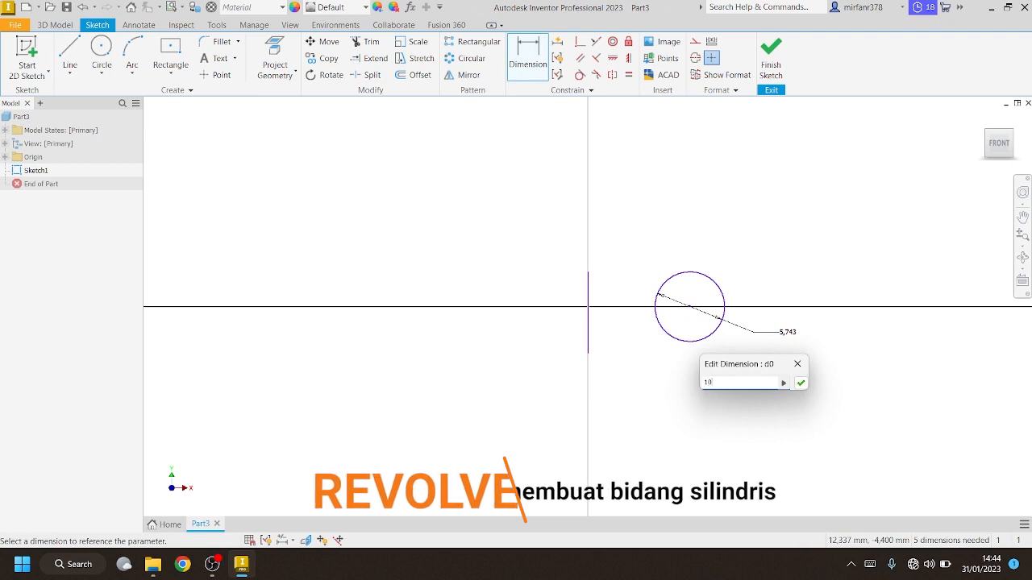
key("Return")
Dimension the distance from the vertical line to the circle's centre to 16 mm and finish the sketch
left_click(587, 316)
left_click(764, 306)
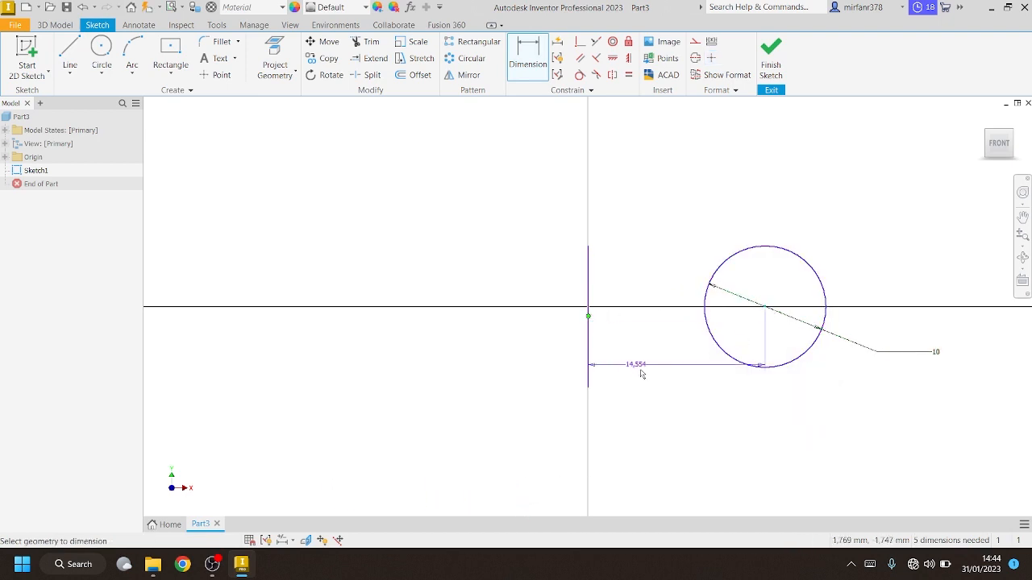
left_click(649, 377)
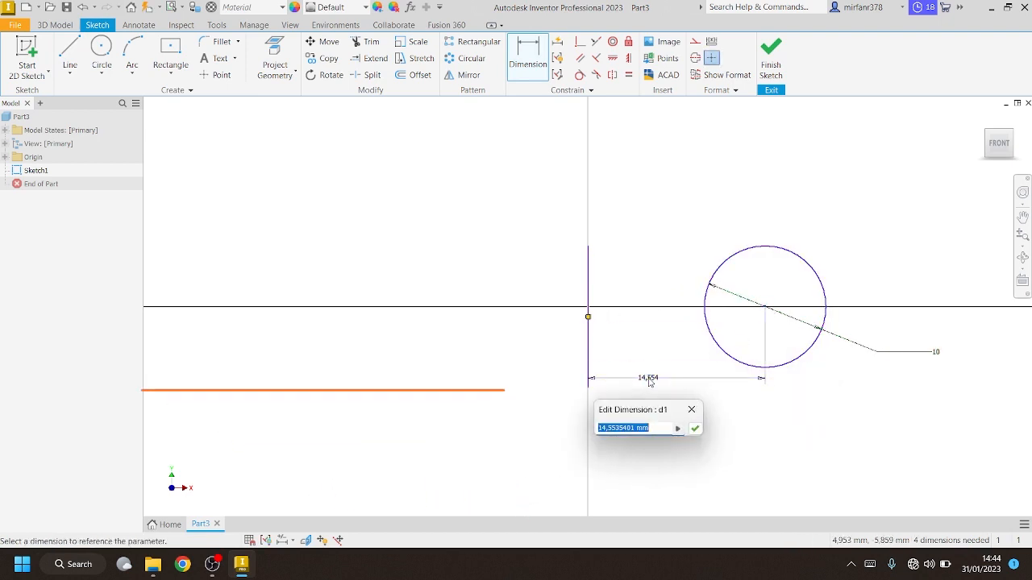
type("16")
key("Return")
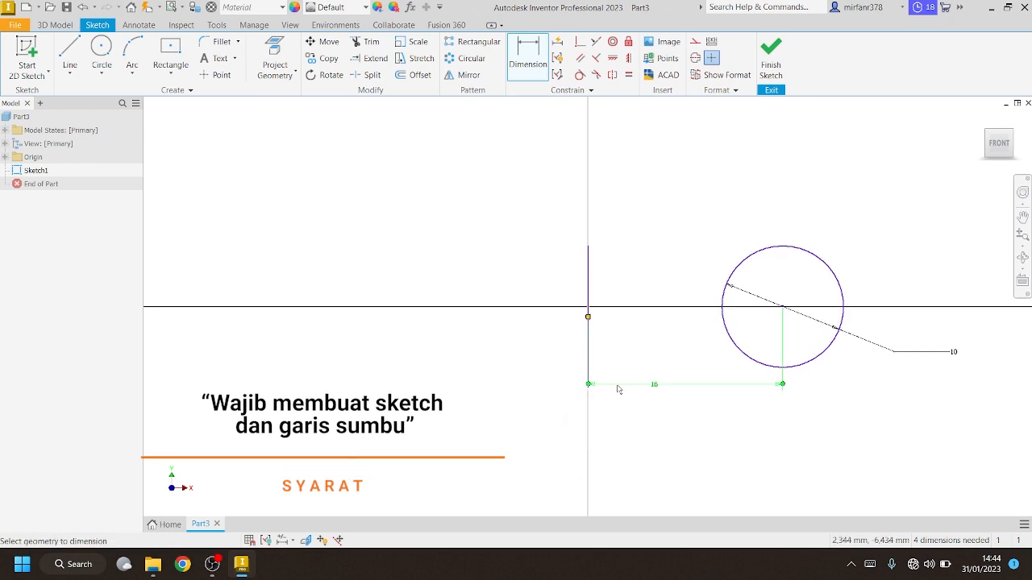
left_click(769, 69)
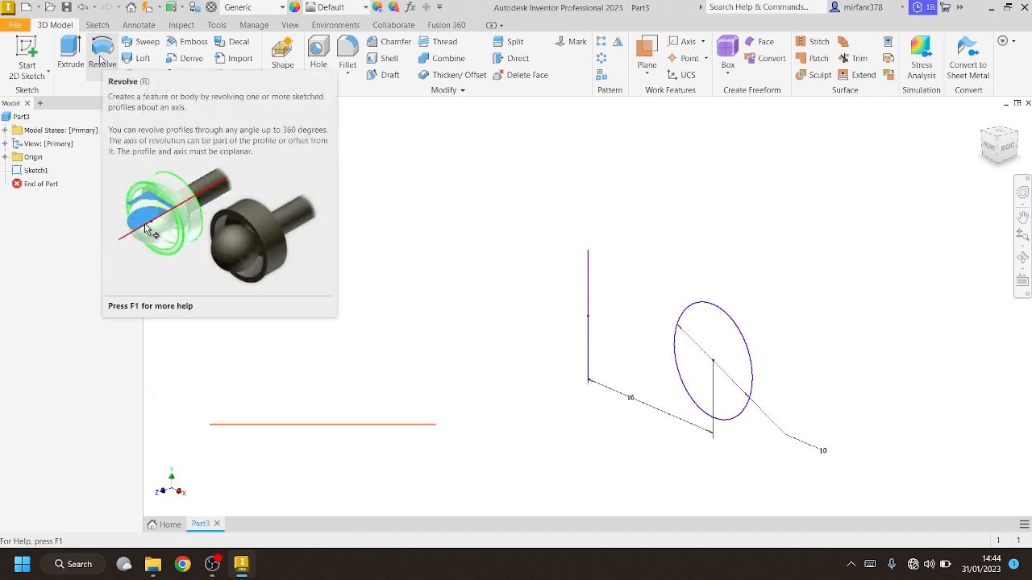
Revolve the circle 360 degrees about the vertical line in the default direction to create a ring, trying the other direction options first
left_click(111, 58)
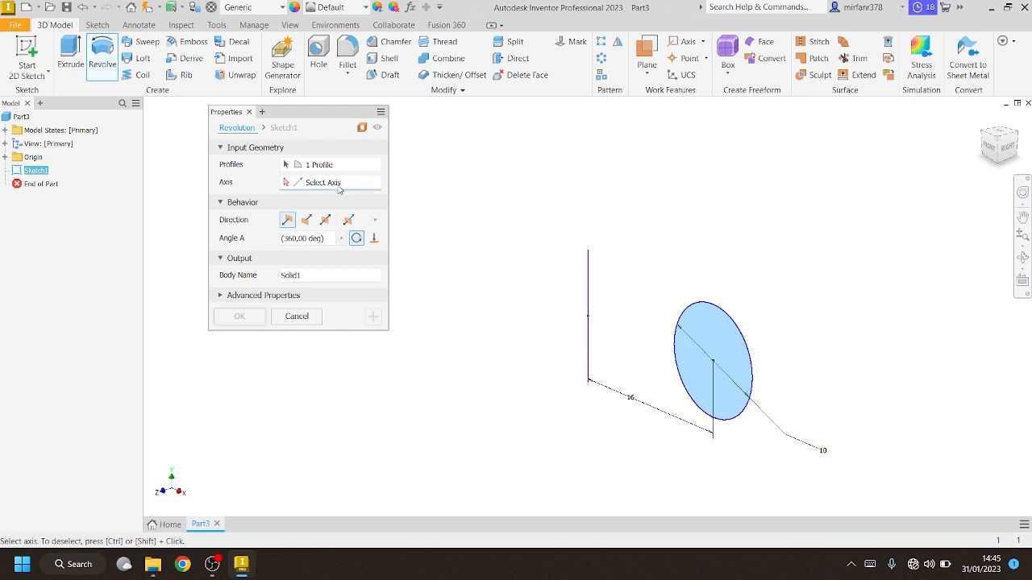
left_click(590, 303)
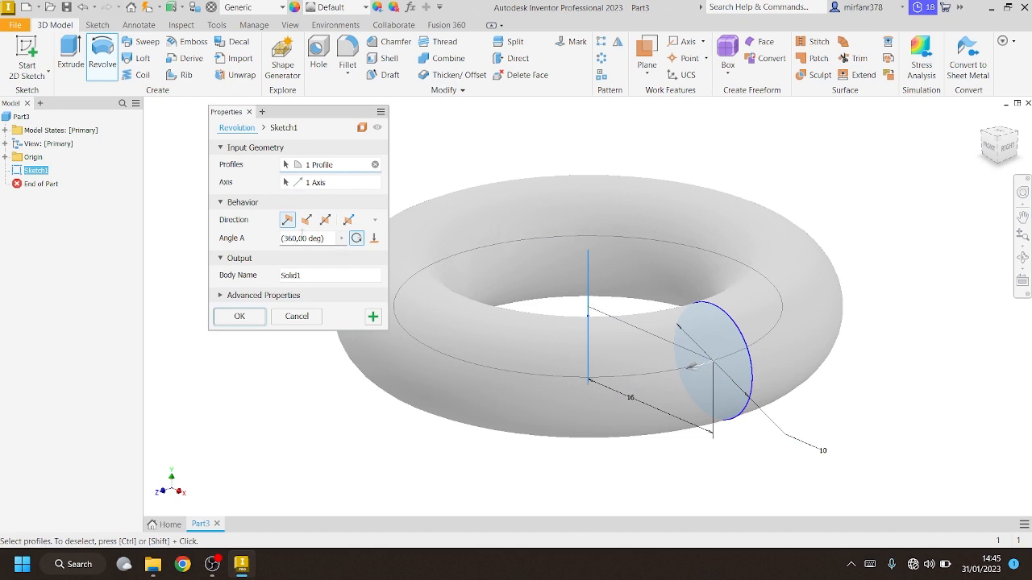
left_click(307, 220)
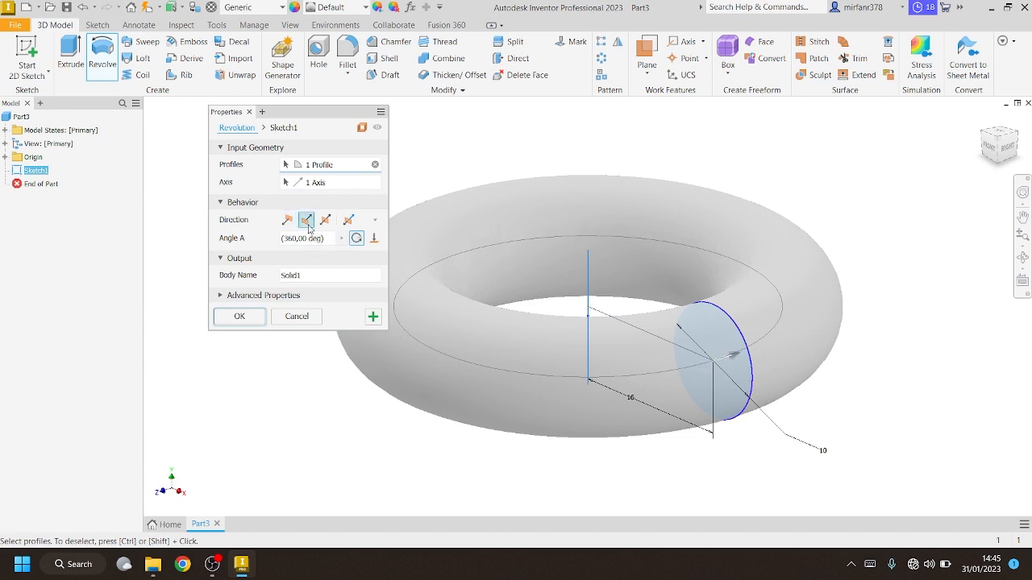
left_click(326, 220)
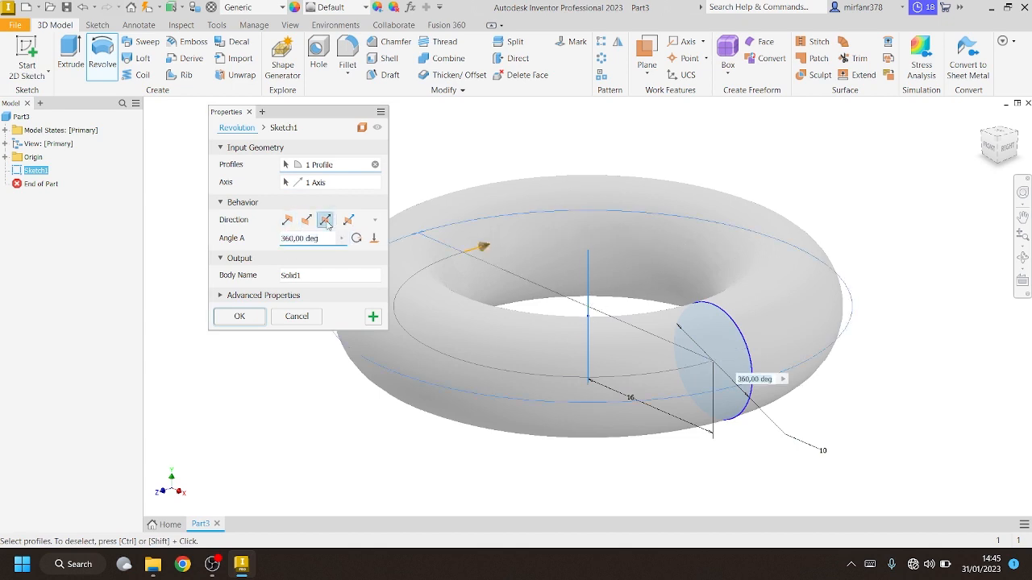
left_click(348, 221)
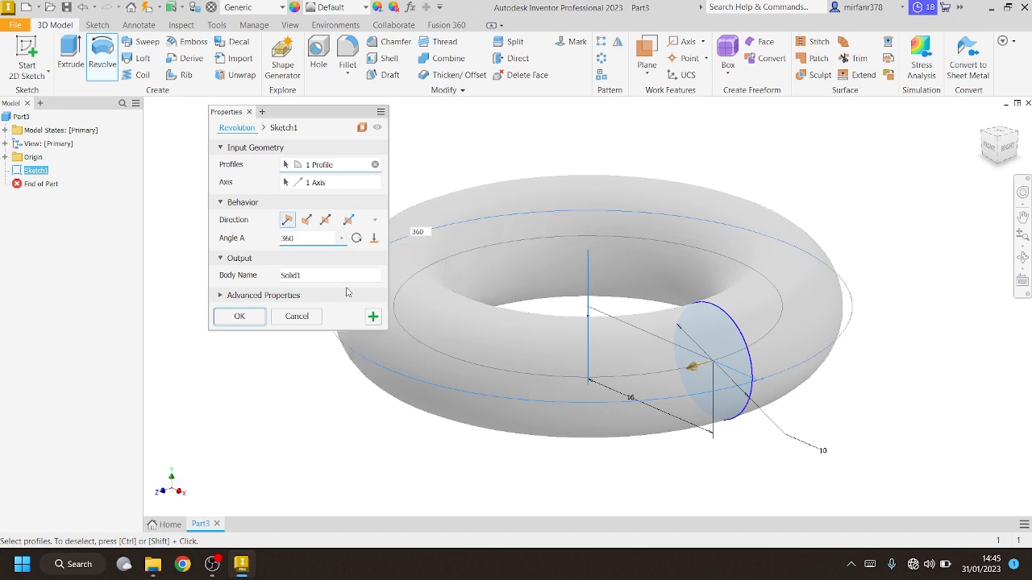
left_click(239, 316)
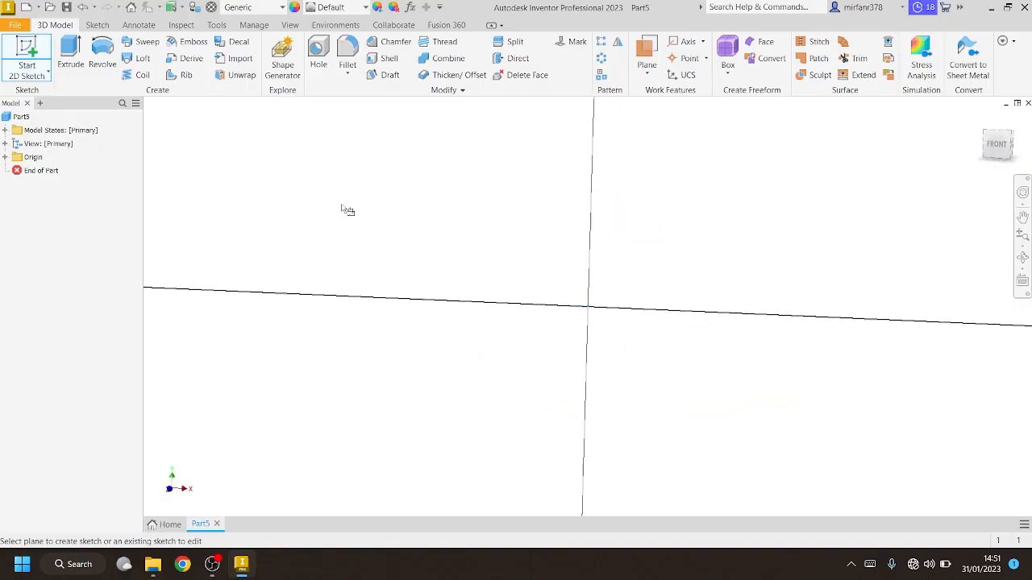
Sketch a 12 mm diameter circle centred on the origin on the new part's XY plane and finish the sketch
left_click(348, 210)
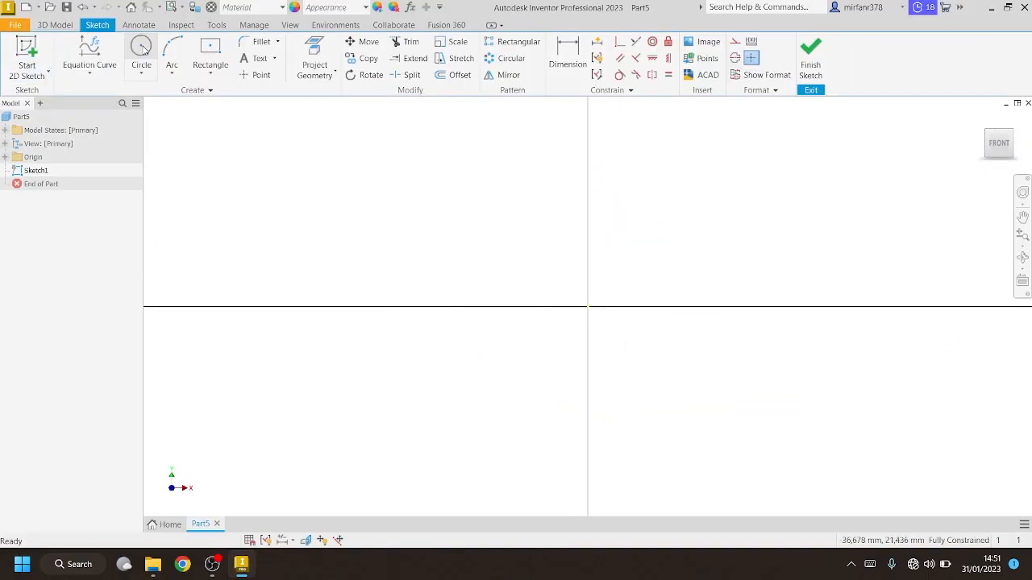
left_click(141, 53)
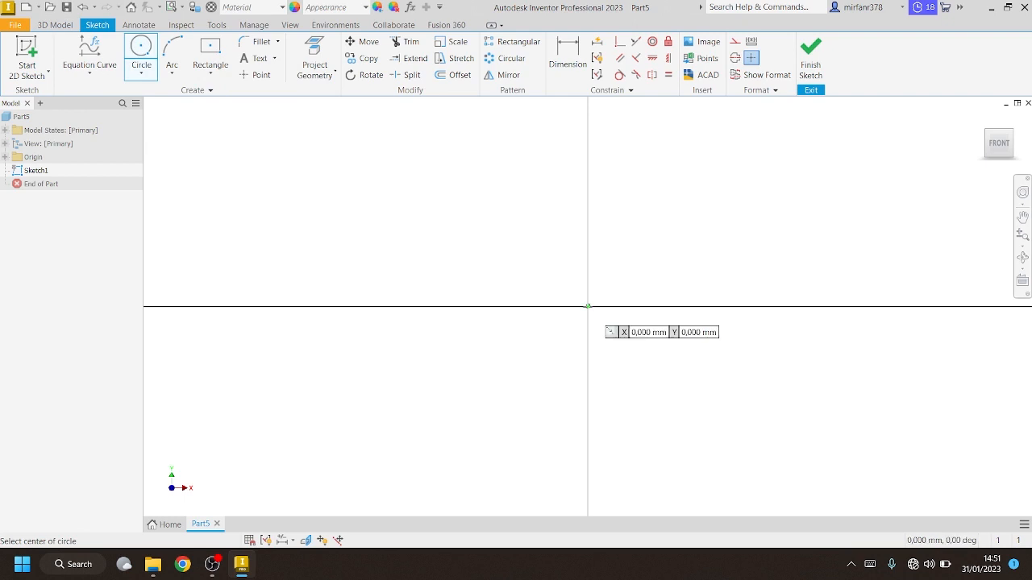
left_click(588, 306)
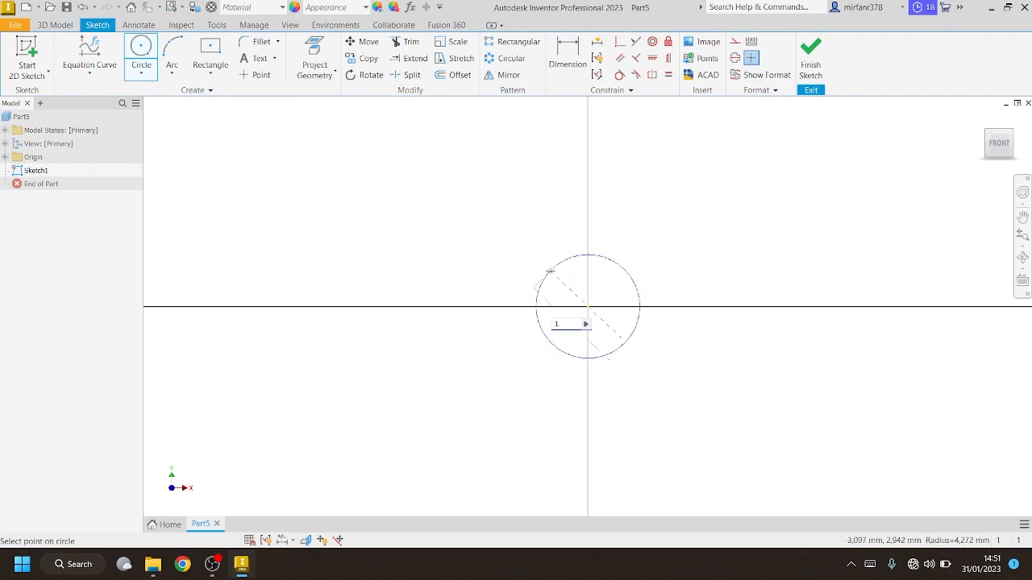
key("Return")
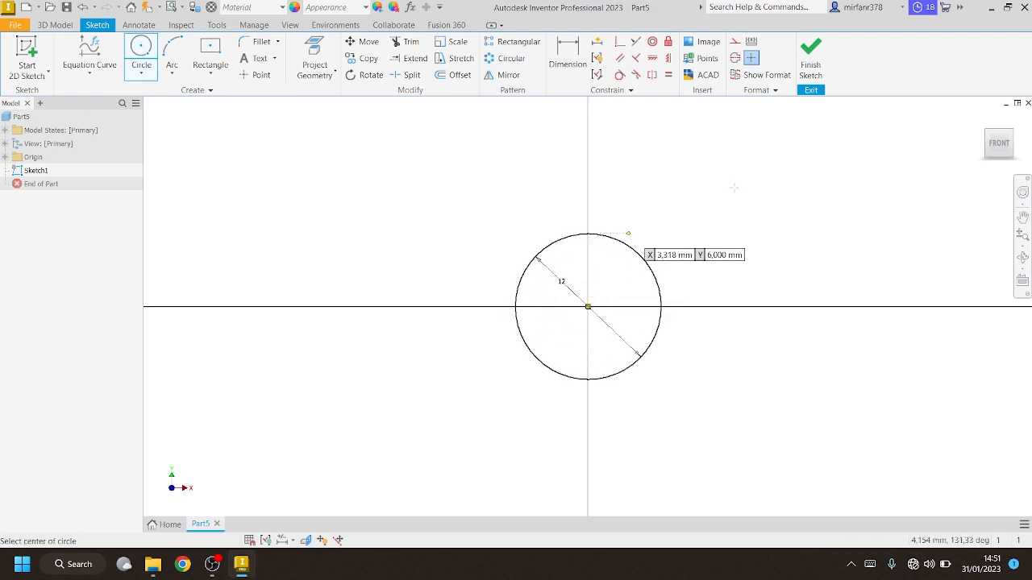
left_click(811, 56)
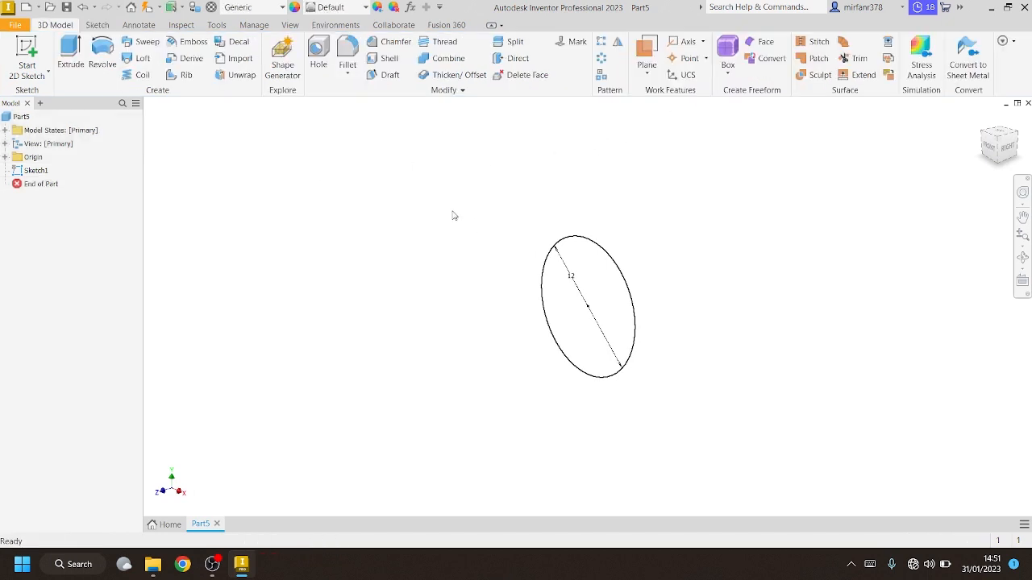
Start a second sketch on the XZ origin plane, perpendicular to the circle
left_click(6, 157)
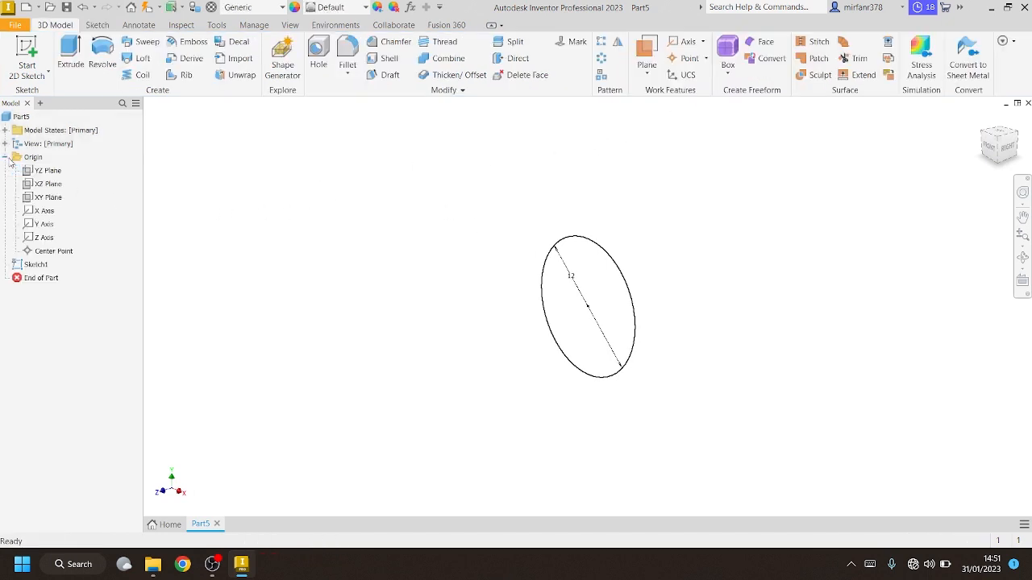
left_click(50, 184)
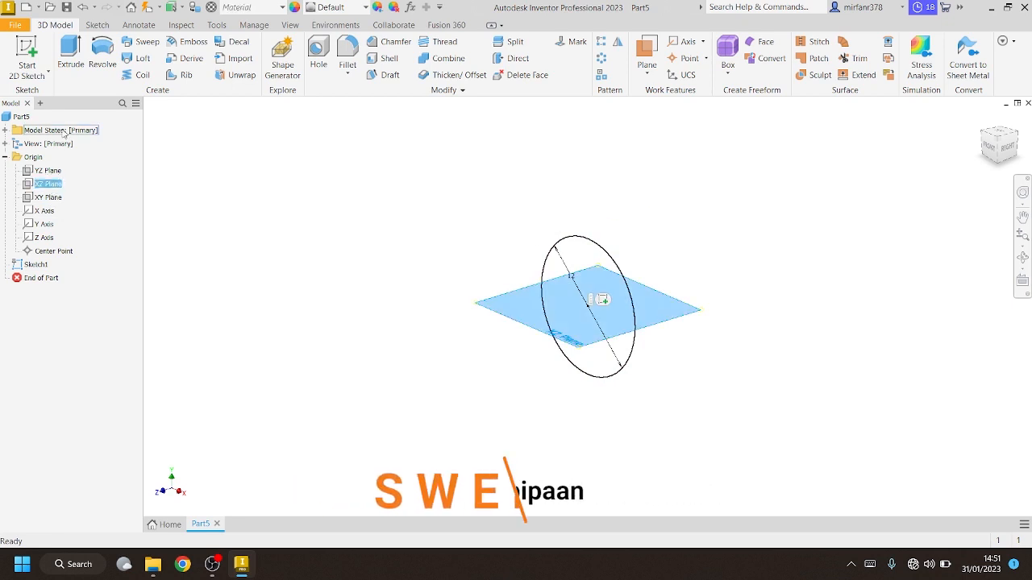
left_click(28, 53)
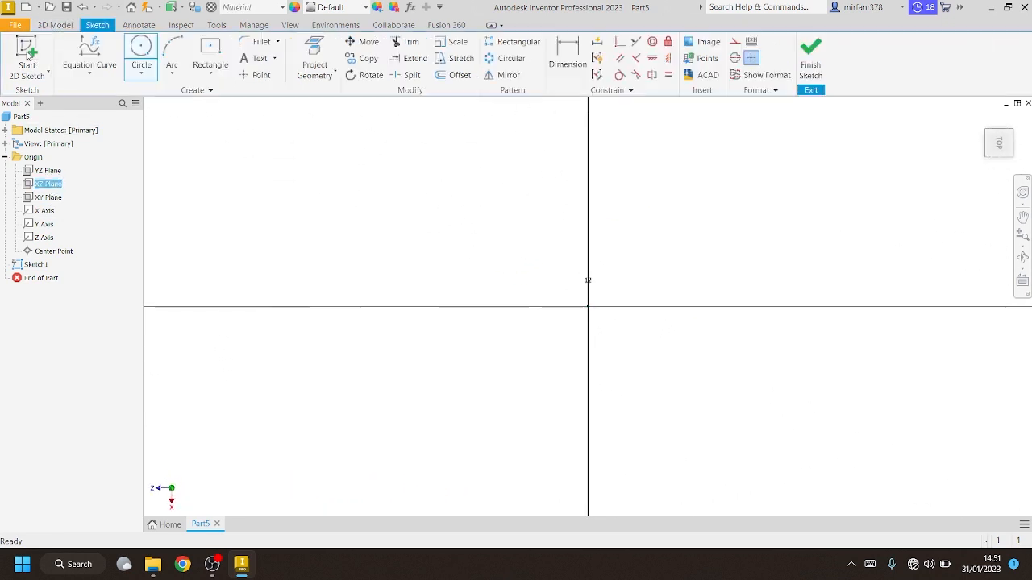
Draw a wavy control-vertex spline from the origin, ending about 46 mm away along the Z direction
left_click(88, 72)
left_click(87, 145)
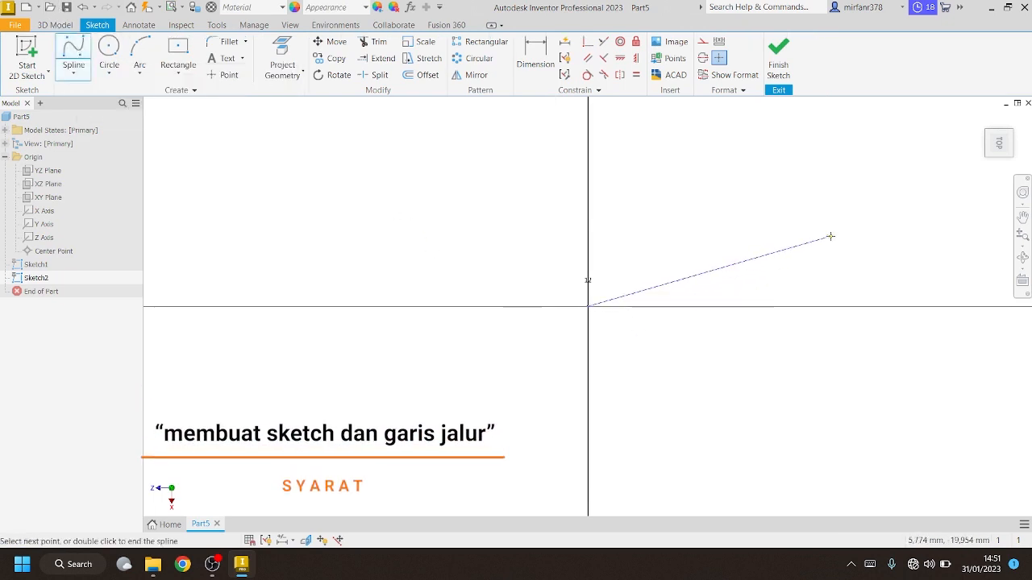
scroll(654, 299, "down", 3)
left_click(801, 335)
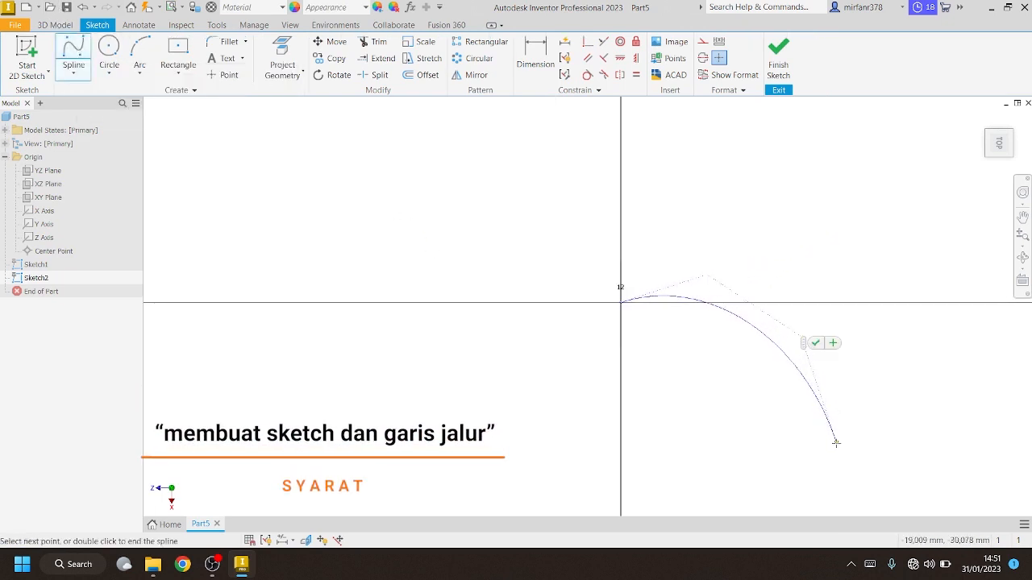
left_click(838, 455)
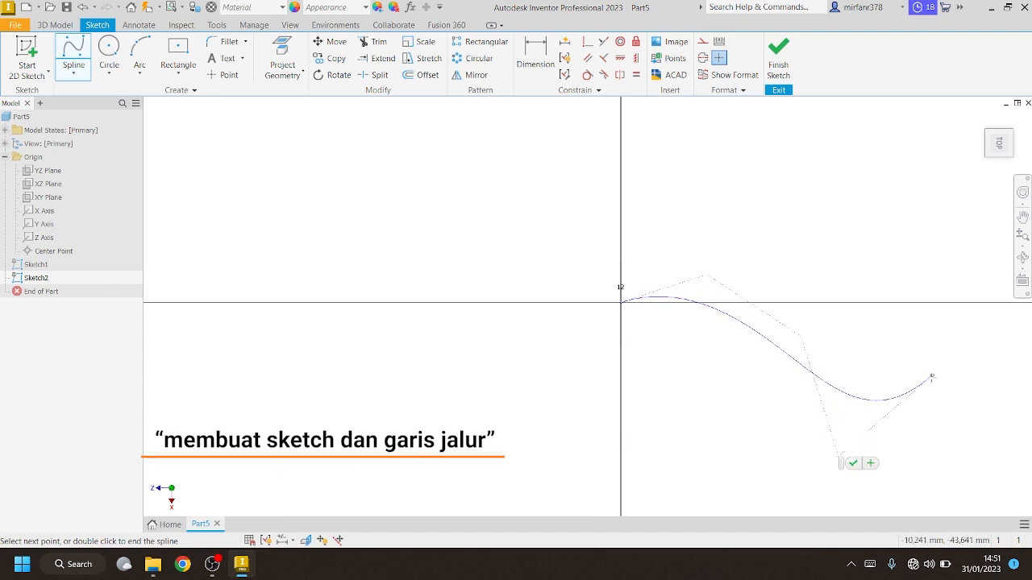
left_click(928, 395)
left_click(949, 284)
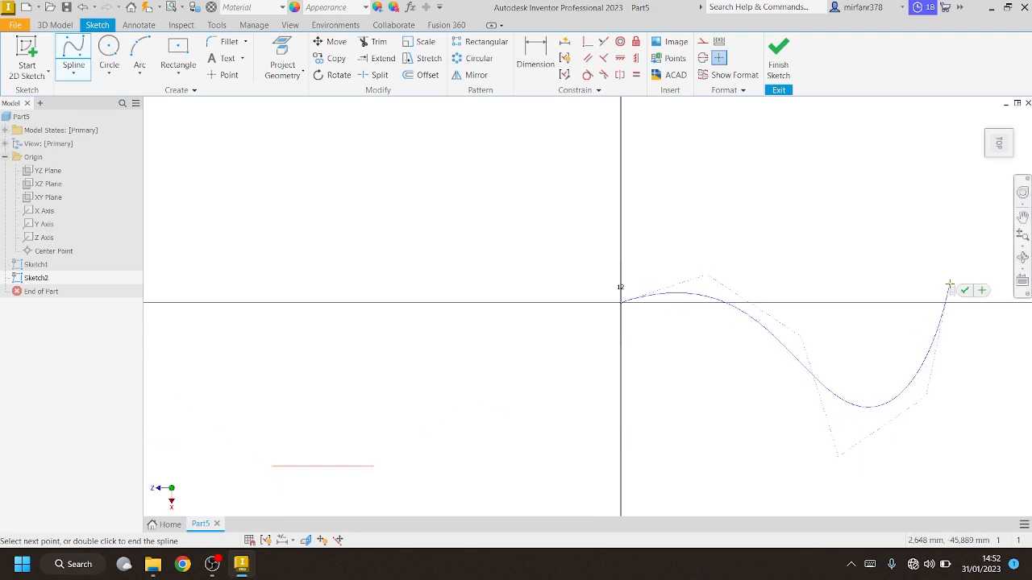
right_click(949, 284)
left_click(963, 286)
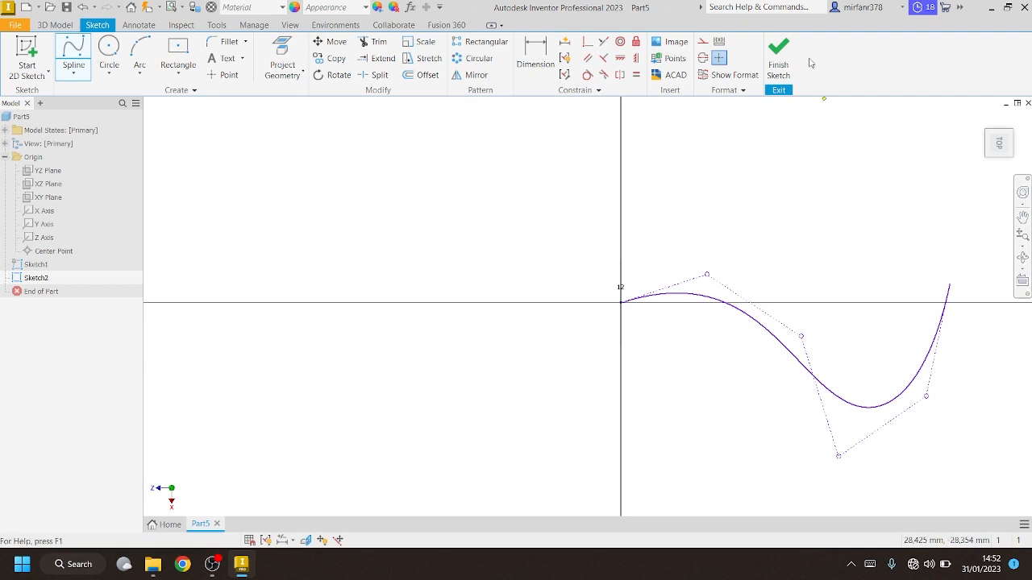
Finish the path sketch and sweep the 12 mm circle along the spline with 0 deg taper and twist
left_click(779, 55)
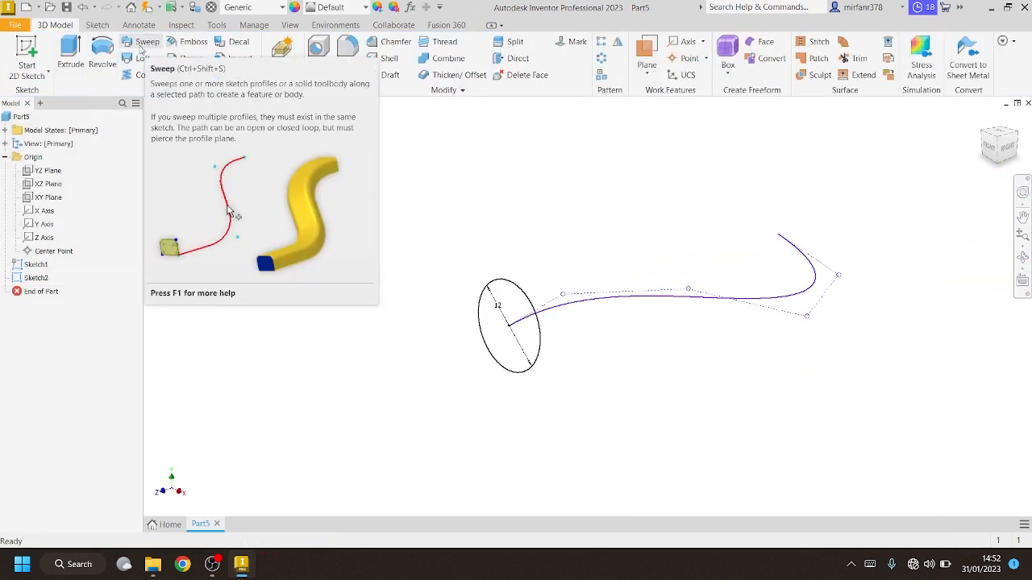
left_click(139, 47)
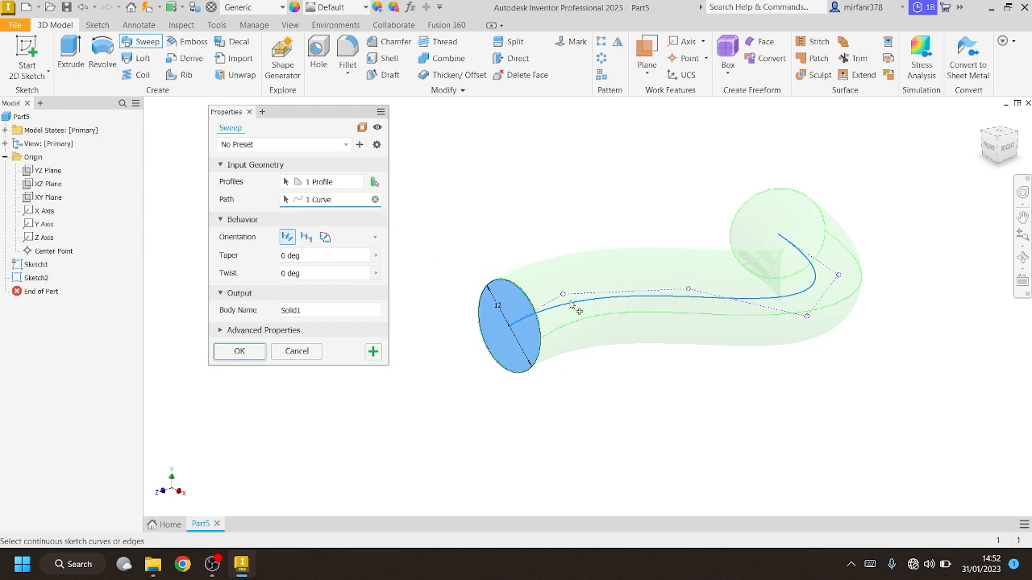
left_click(238, 350)
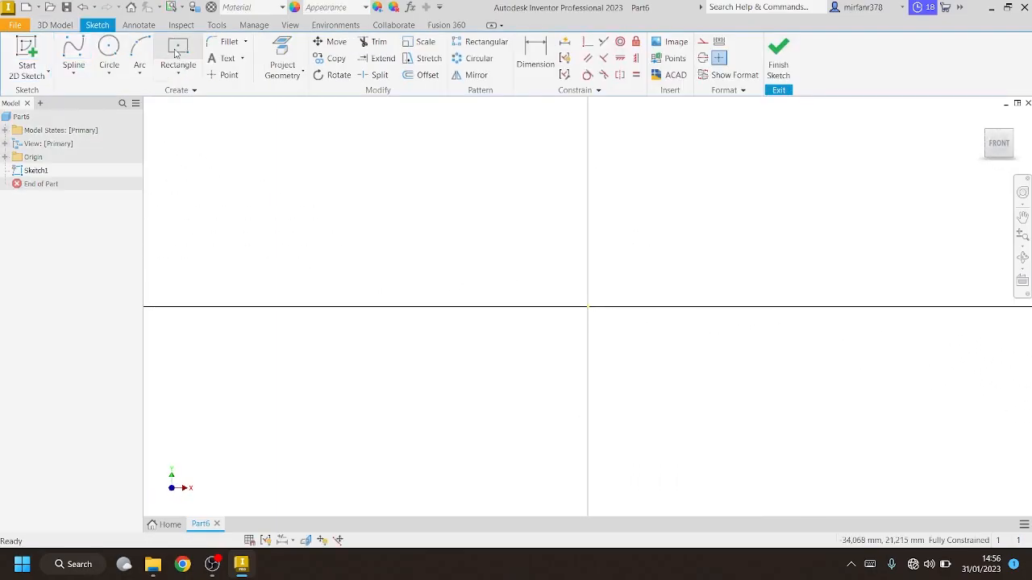
Draw a 5 x 5 mm centre rectangle on the origin in the new part's front sketch
left_click(177, 54)
left_click(587, 306)
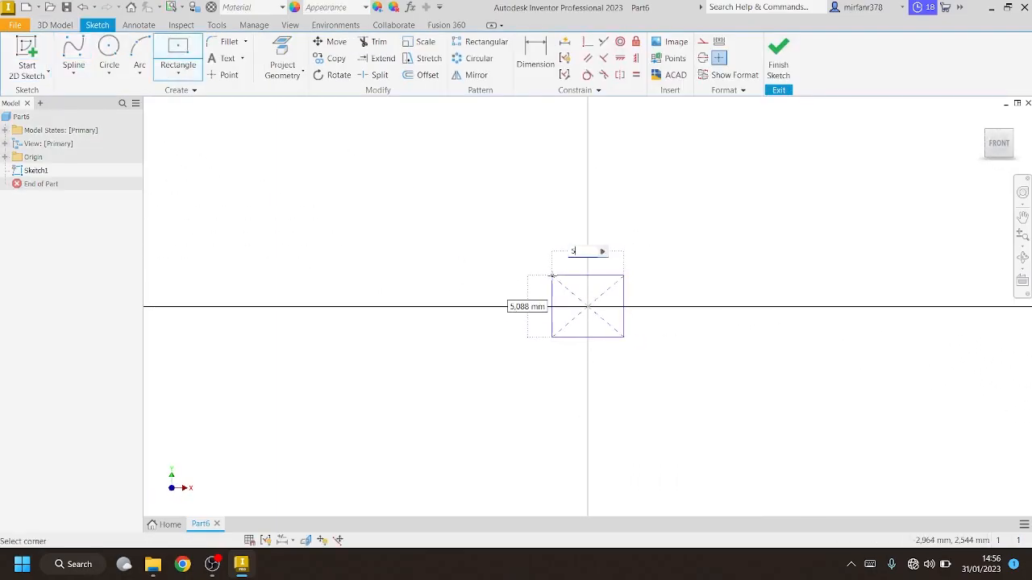
key("Tab")
type("5")
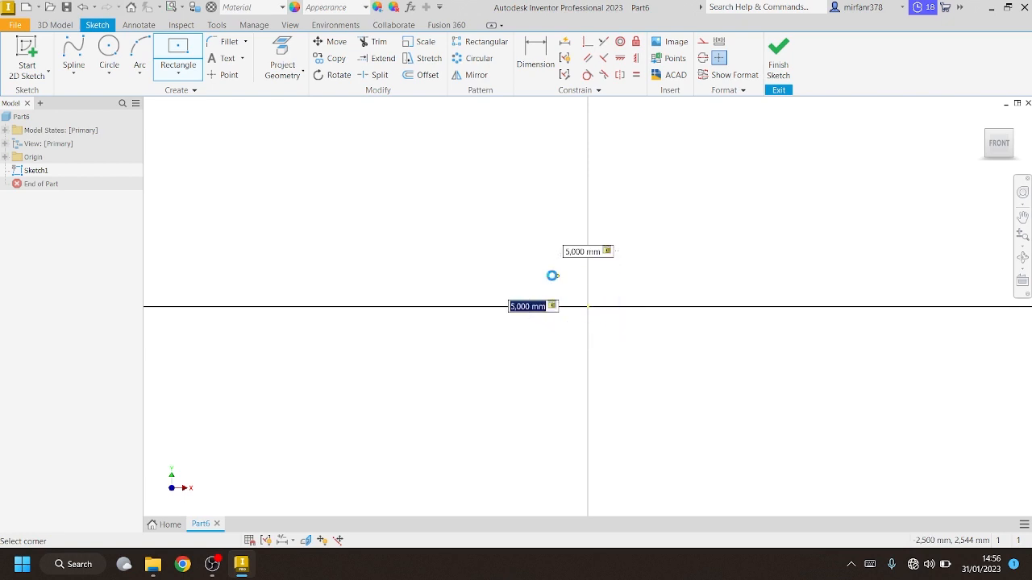
Finish the square's sketch and create a work plane offset 10 mm from the XY origin plane
key("Return")
left_click(767, 54)
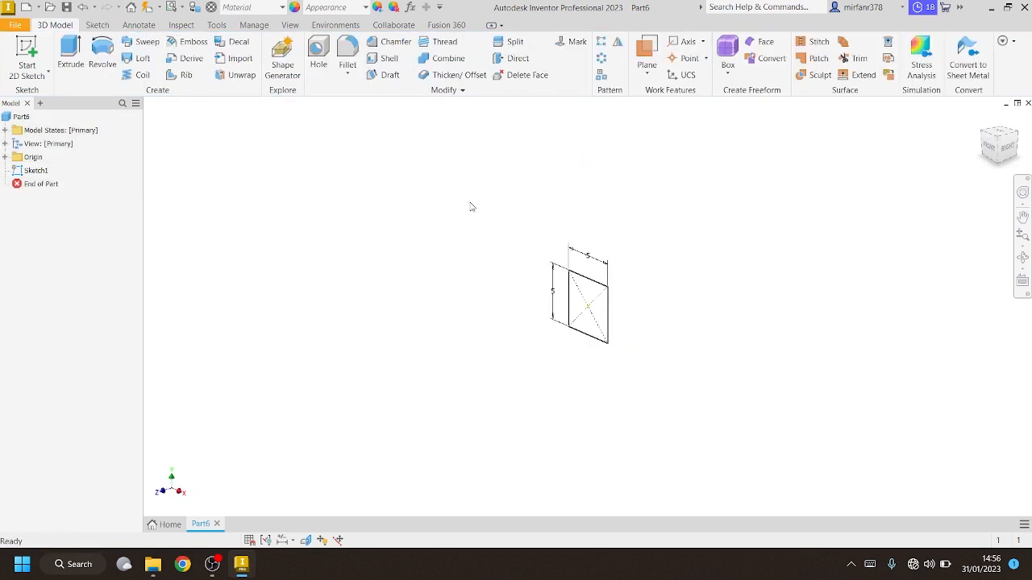
left_click(6, 157)
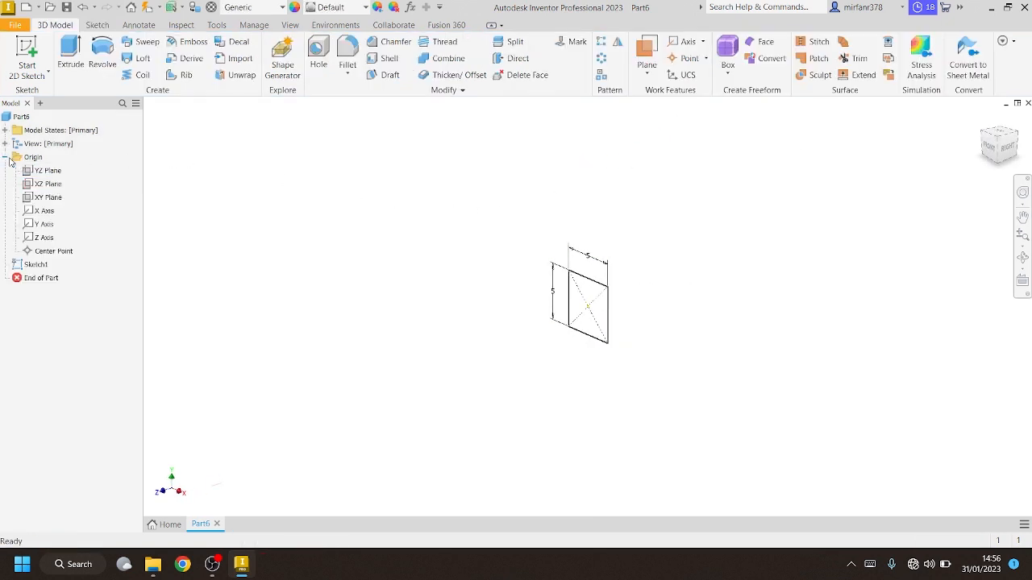
left_click(50, 198)
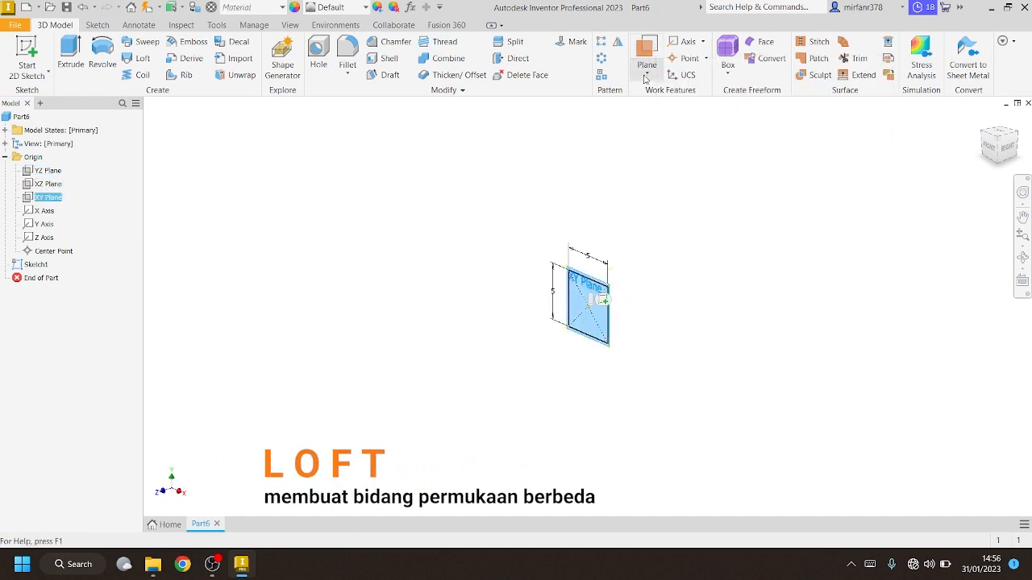
left_click(648, 70)
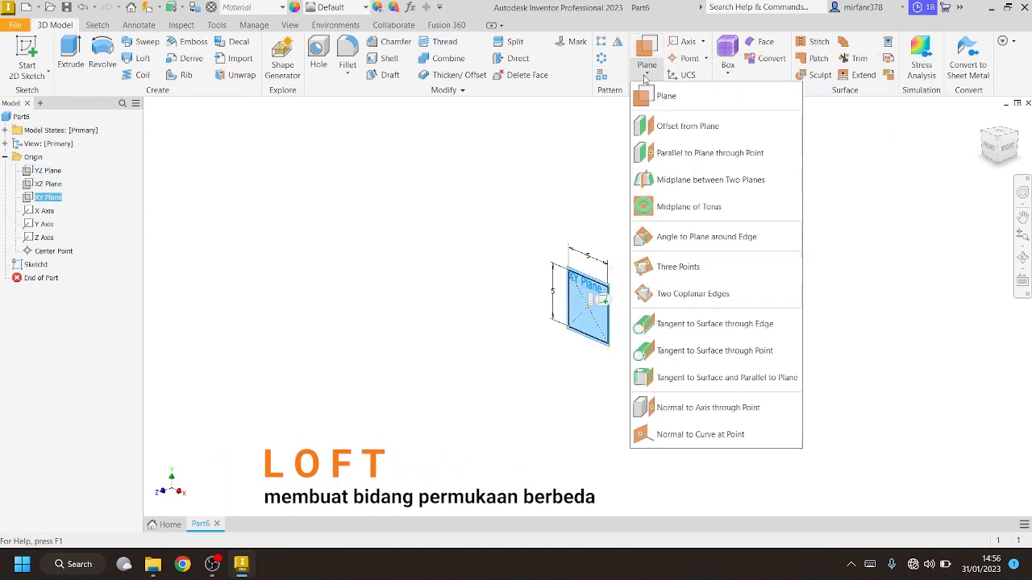
left_click(674, 129)
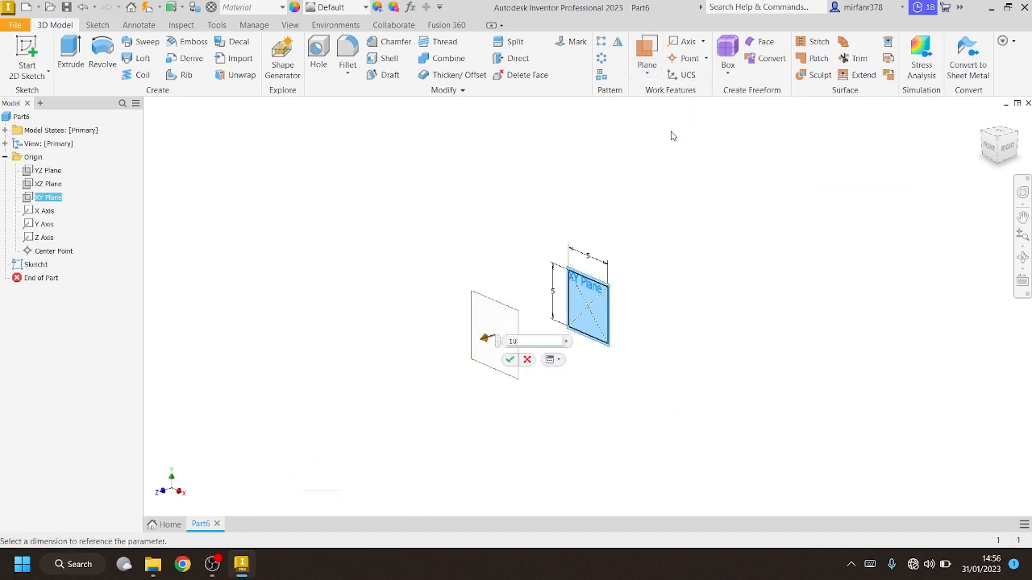
key("Return")
Sketch a 10 mm diameter circle centred on the origin on the offset work plane and finish the sketch
key("s")
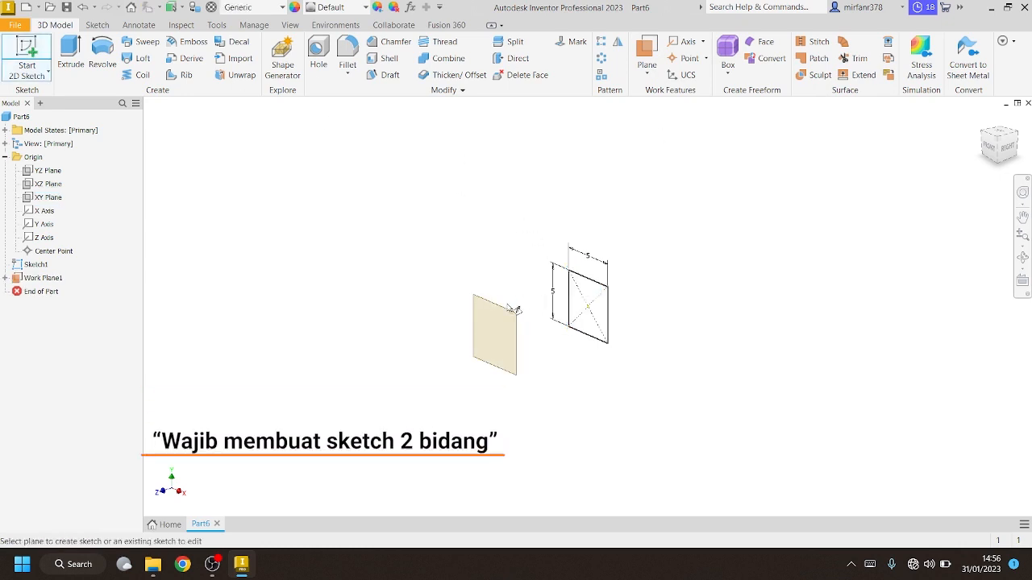
left_click(496, 321)
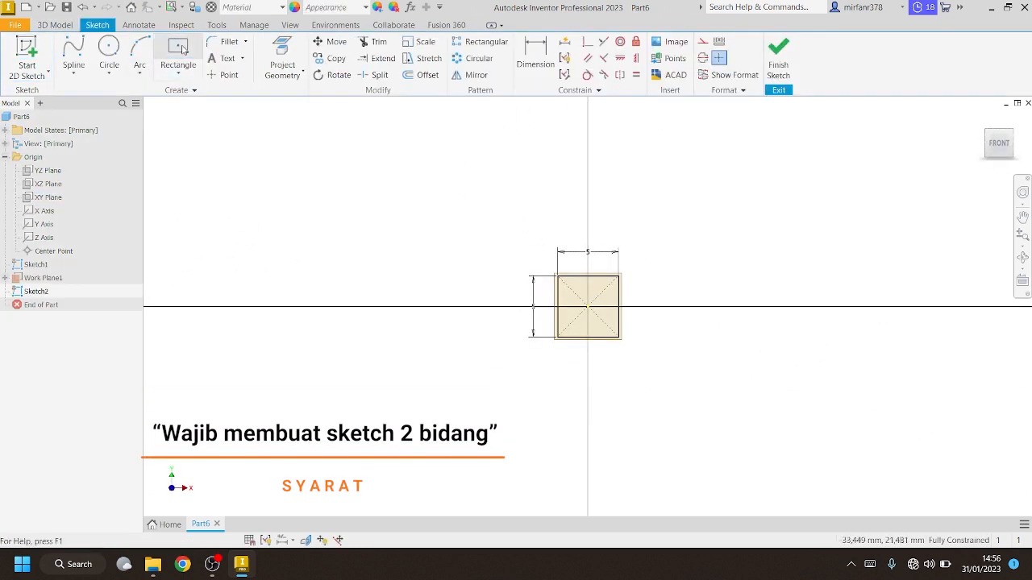
key("c")
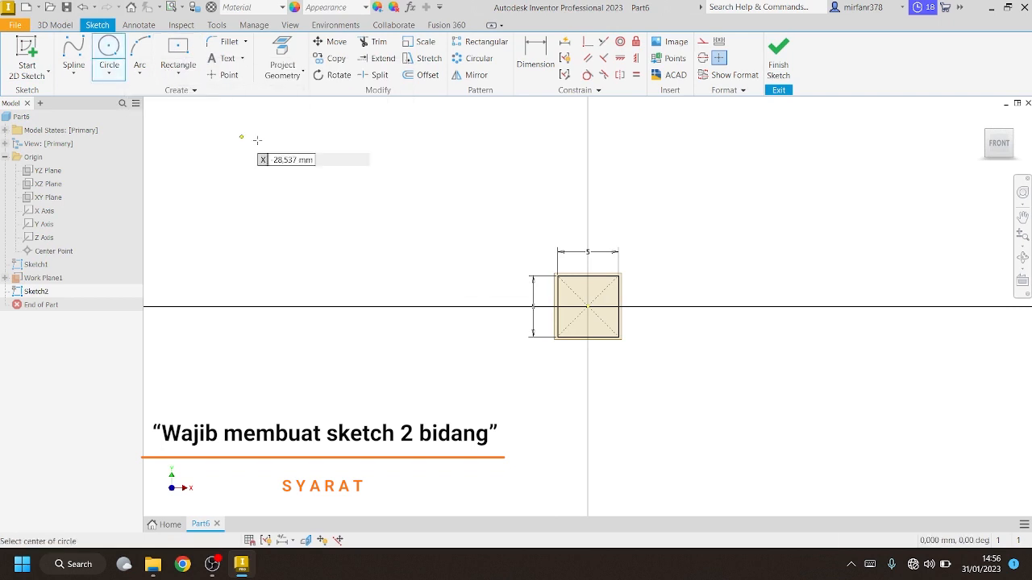
left_click(587, 306)
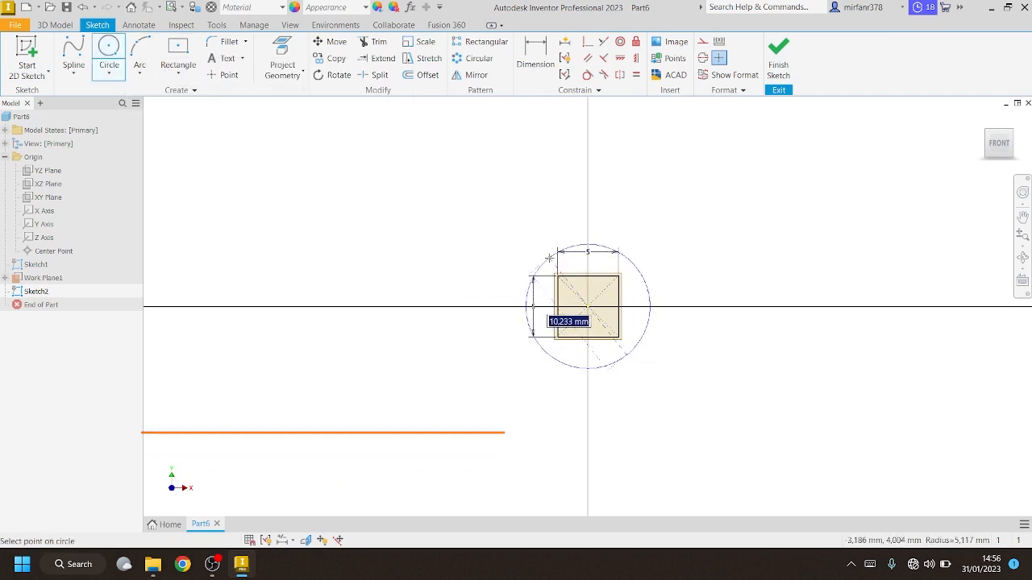
type("10")
key("Return")
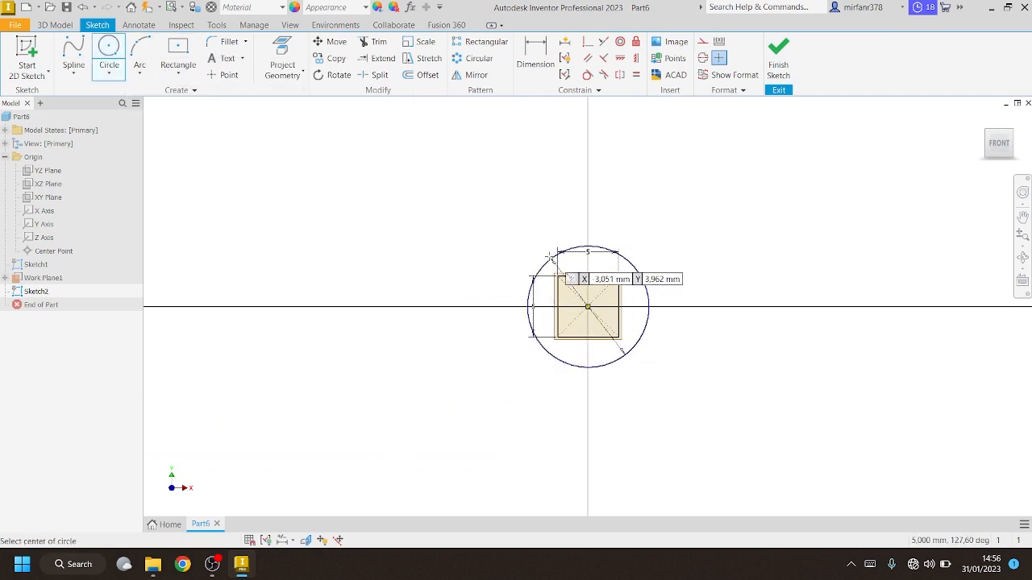
left_click(777, 57)
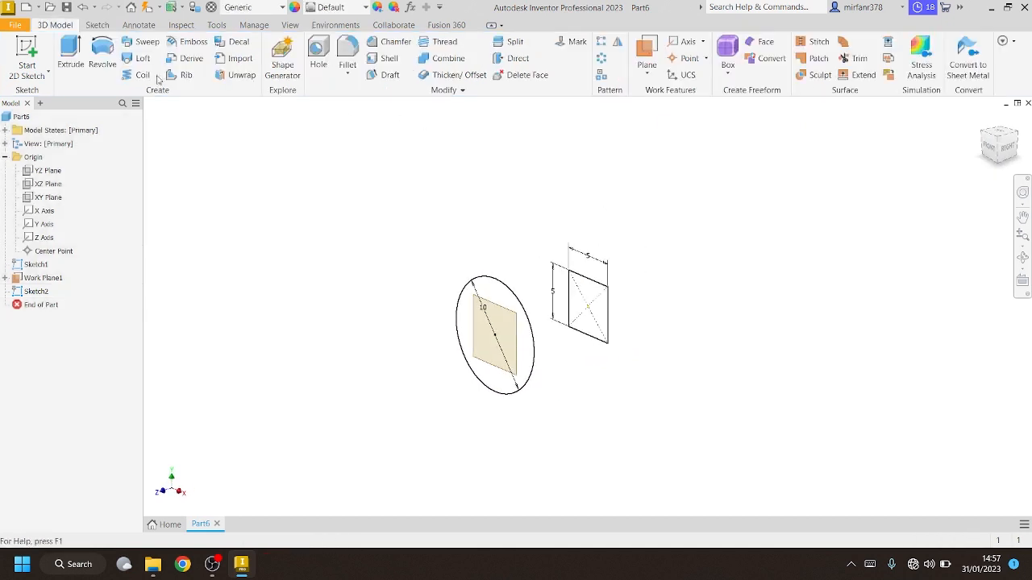
Loft a solid from the 5 mm square sketch to the 10 mm circle sketch
left_click(141, 60)
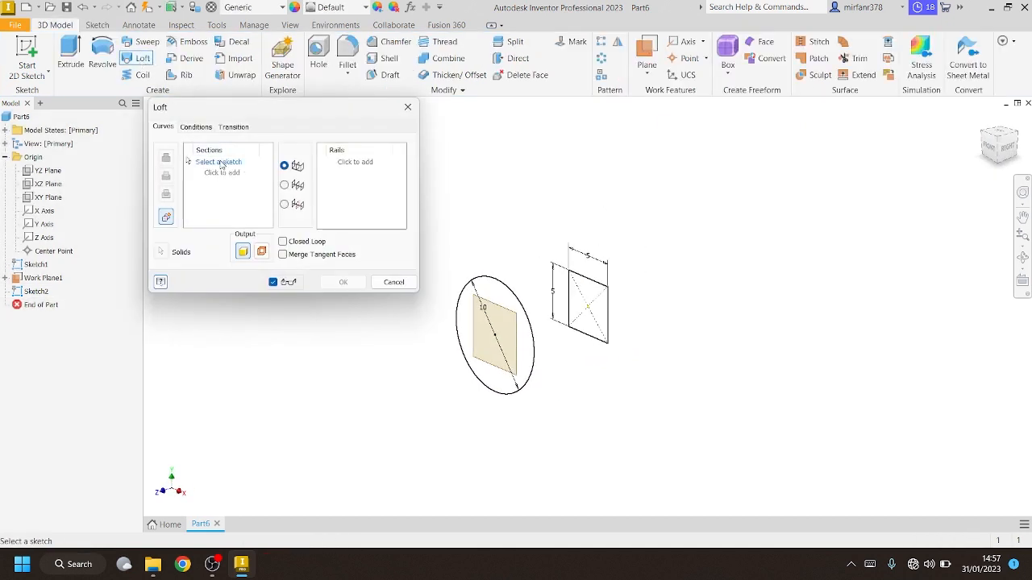
left_click(589, 284)
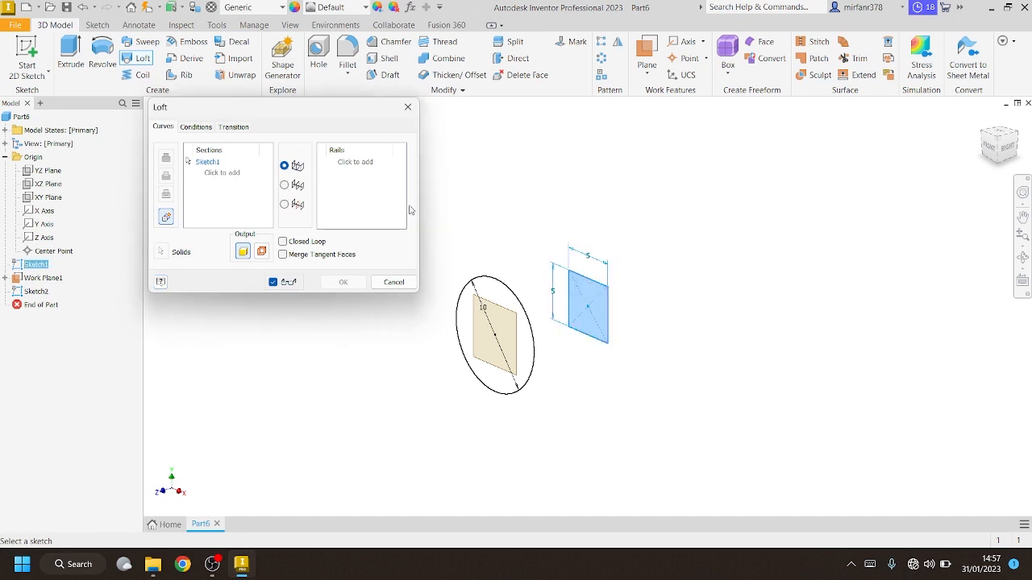
left_click(503, 284)
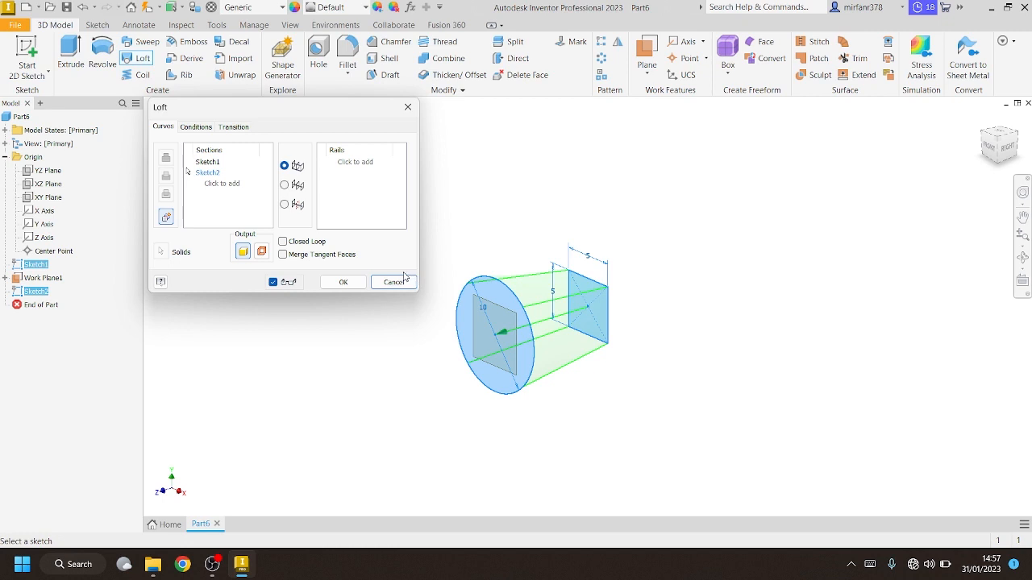
left_click(343, 283)
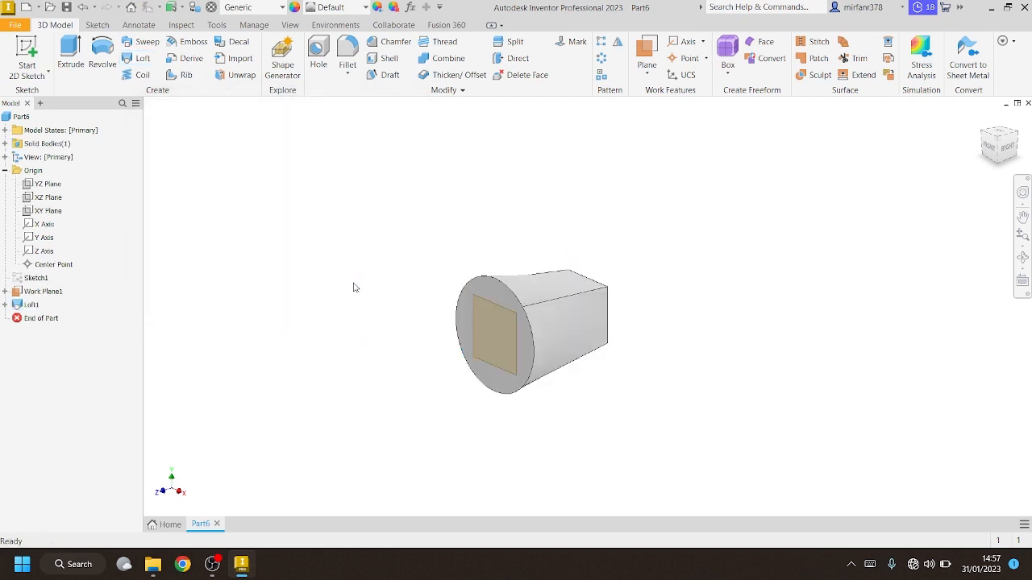
Hide the work plane on the loft's circular end face
right_click(65, 301)
left_click(113, 376)
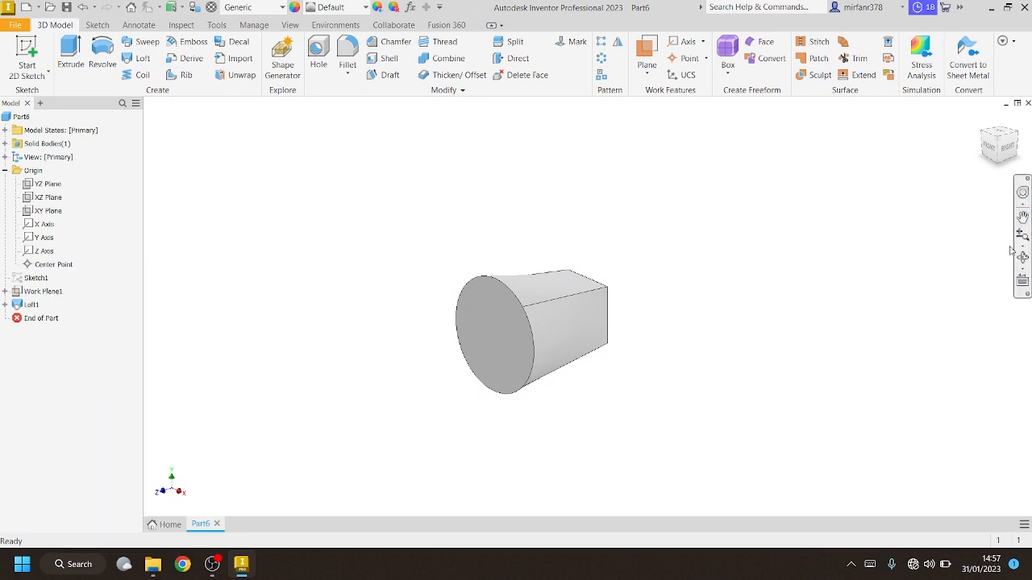
left_click(1004, 145)
left_click(1008, 137)
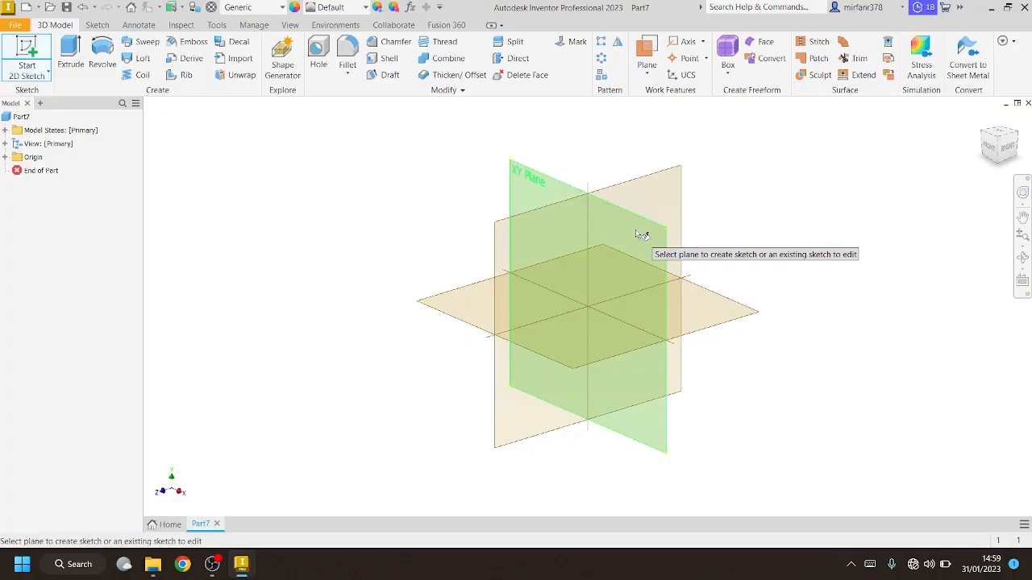
Sketch a 3 mm circle on the new part's XY plane, centred on the X axis about 6.5 mm from the origin
left_click(638, 232)
key("c")
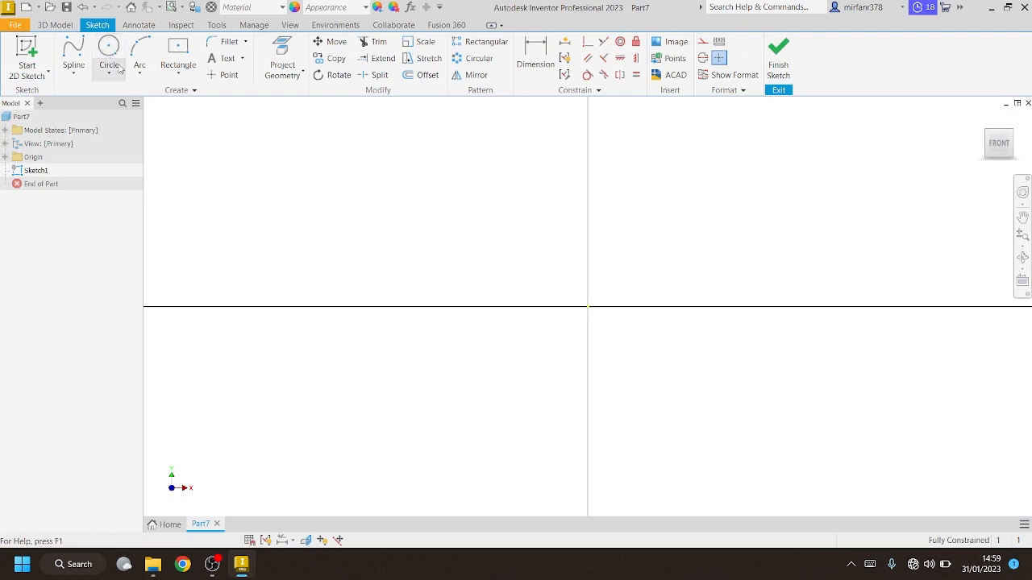
left_click(668, 306)
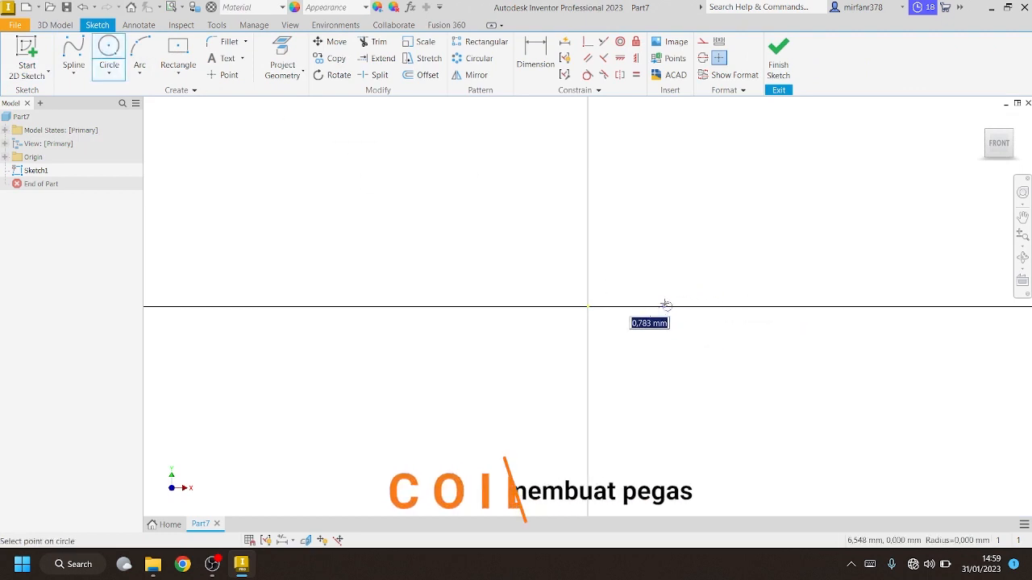
type("3")
key("Return")
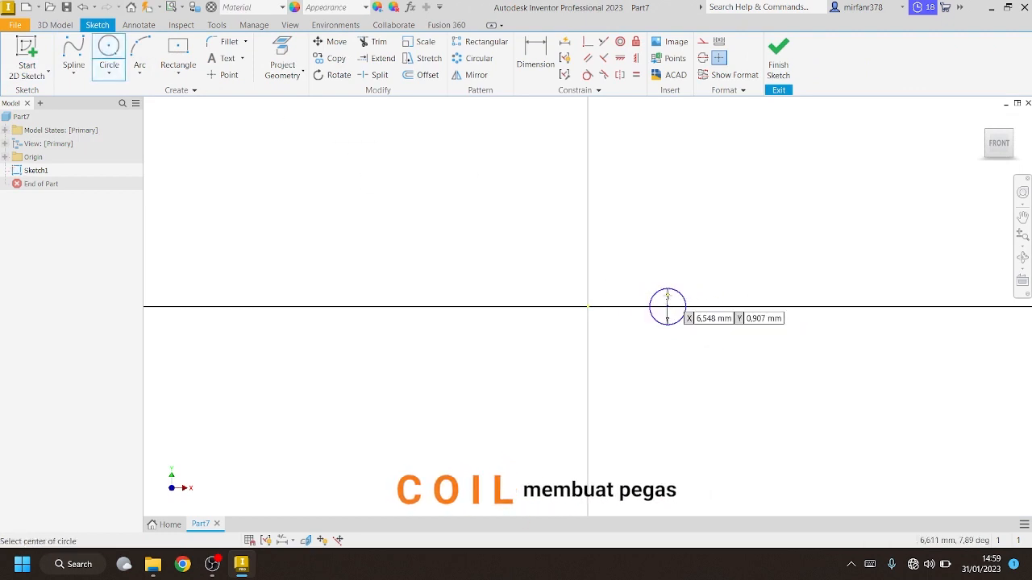
Draw a 20 mm vertical line upward from the origin as the coil axis
left_click(71, 75)
left_click(80, 153)
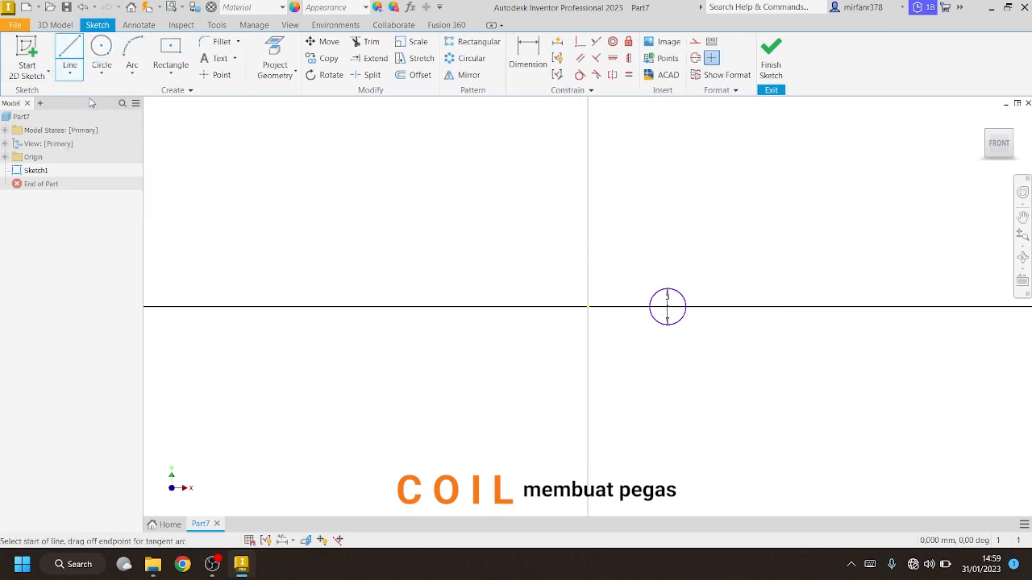
left_click(587, 306)
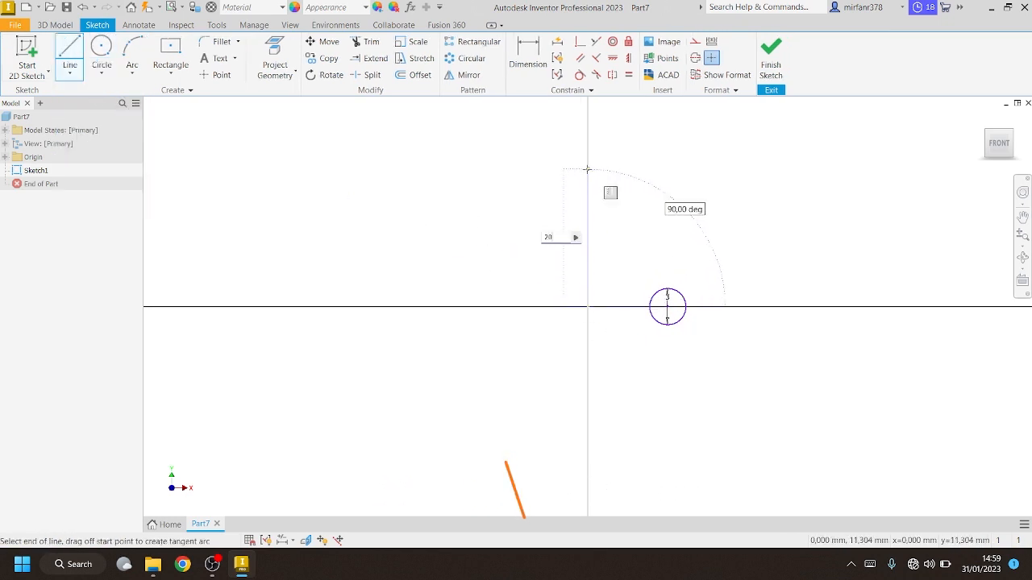
key("Return")
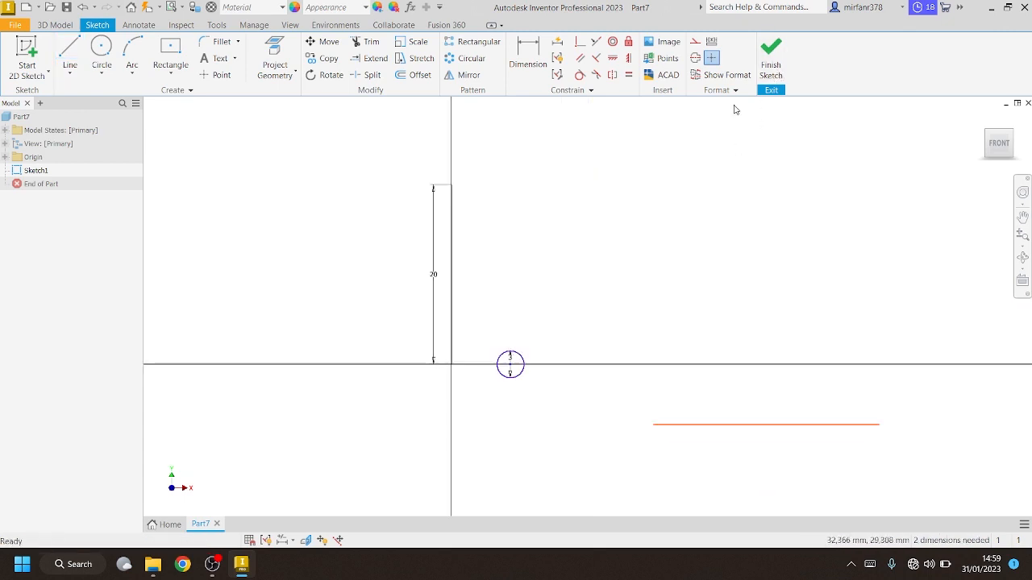
Dimension the horizontal distance between the vertical line and the small circle's centre as 8 mm and finish the sketch
left_click(528, 58)
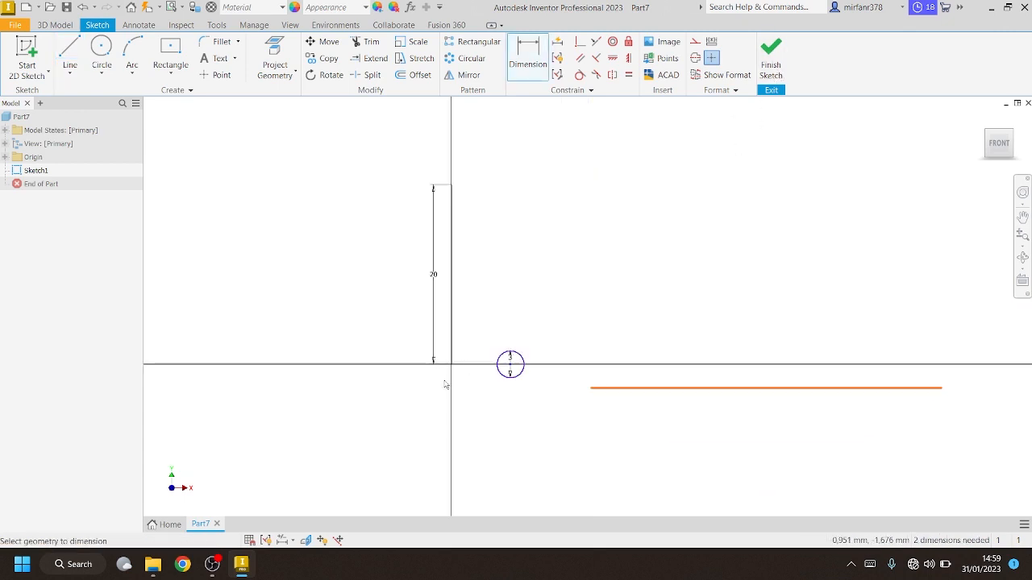
left_click(452, 345)
left_click(501, 358)
left_click(479, 390)
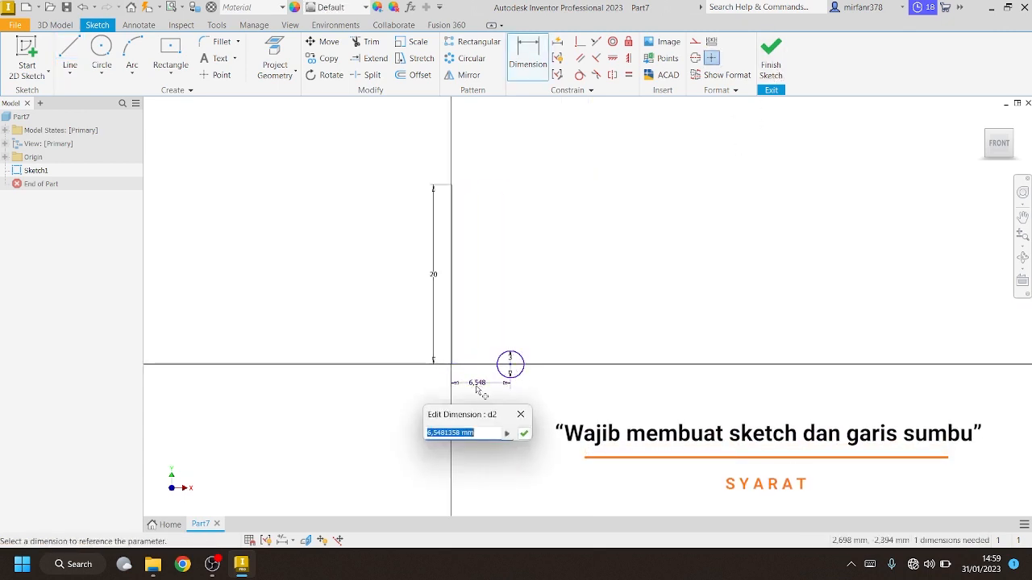
key("Return")
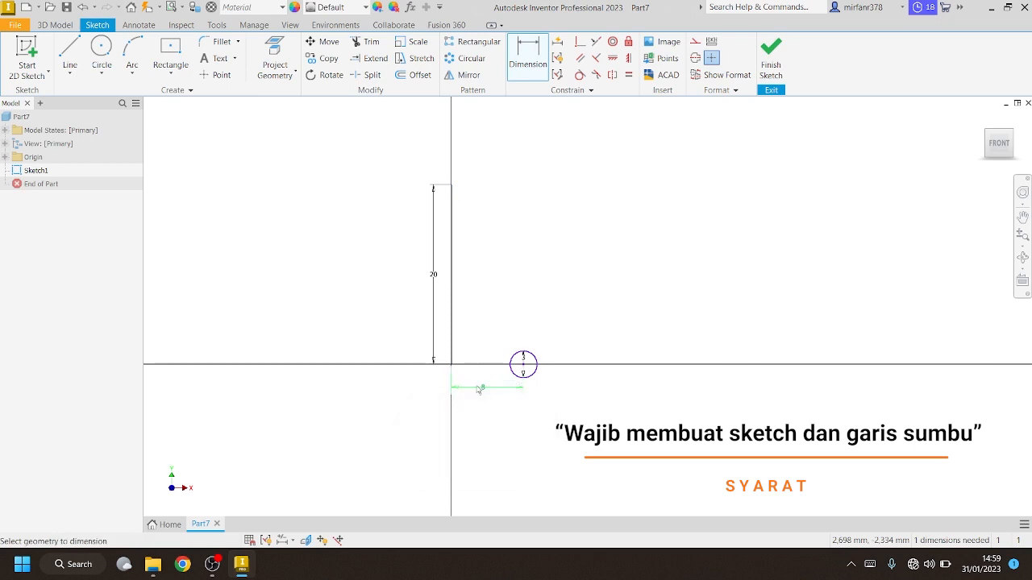
left_click(770, 57)
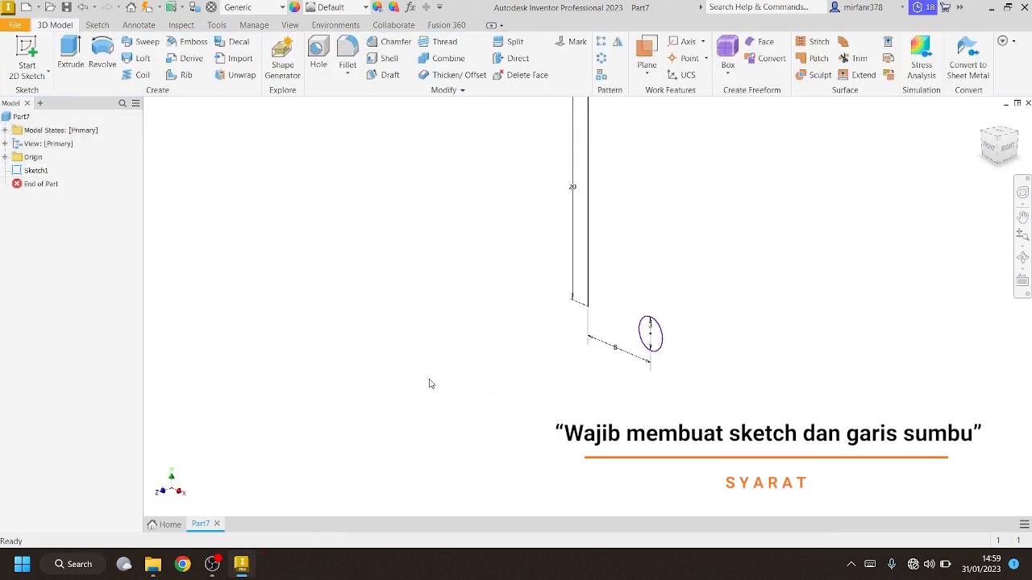
Start a Coil feature from the 3 mm circle profile with the 20 mm vertical line as its axis
scroll(525, 306, "down", 3)
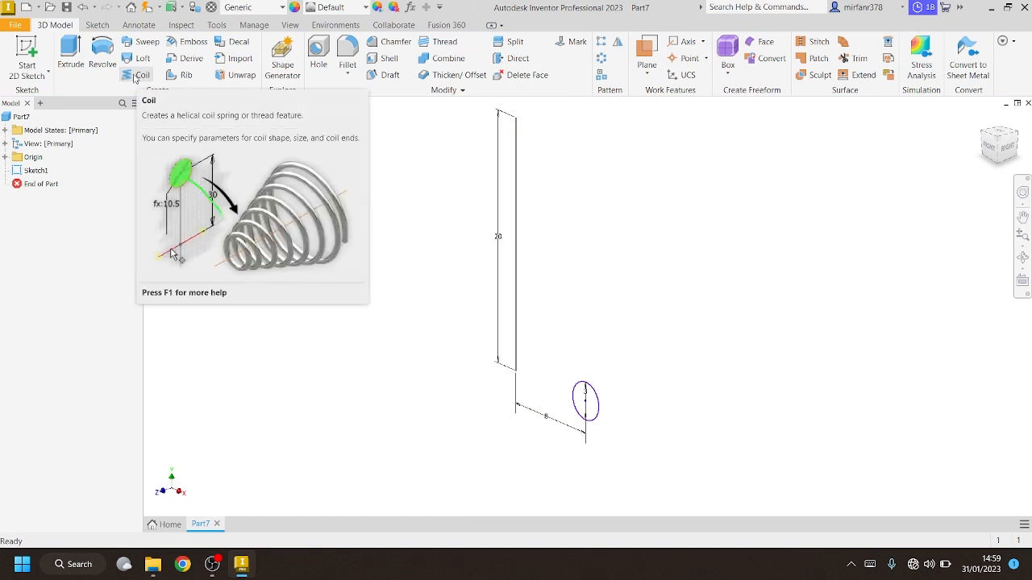
left_click(136, 75)
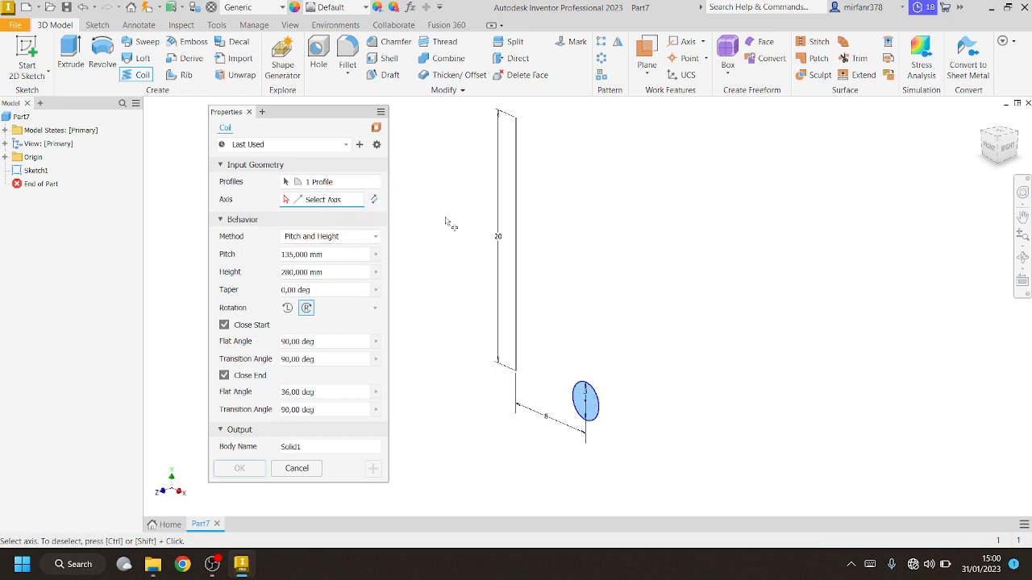
left_click(520, 230)
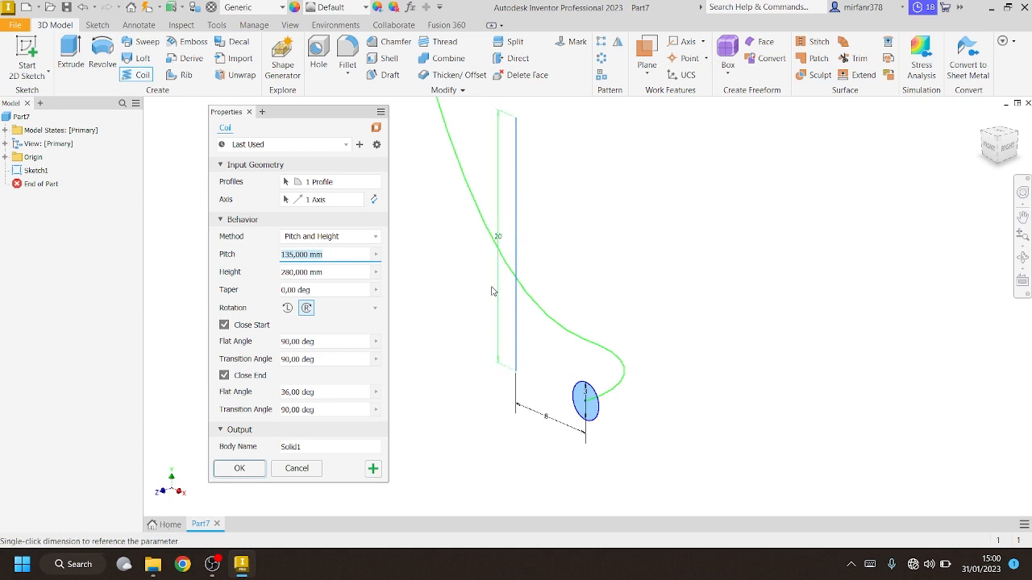
scroll(482, 294, "down", 3)
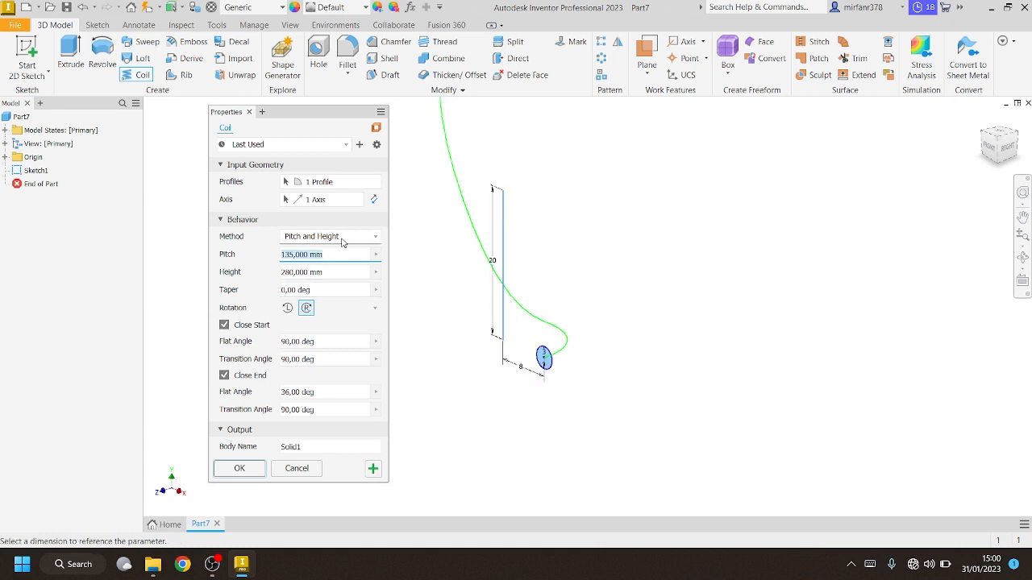
Try the coil's Revolution and Height method, return to Pitch and Height, and set the pitch to 10 mm
left_click(361, 238)
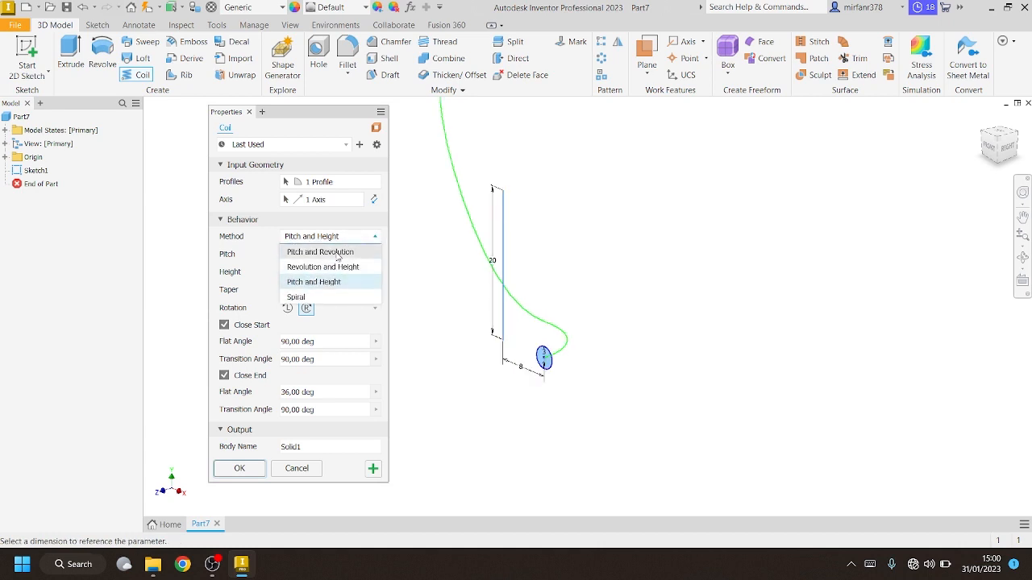
left_click(335, 266)
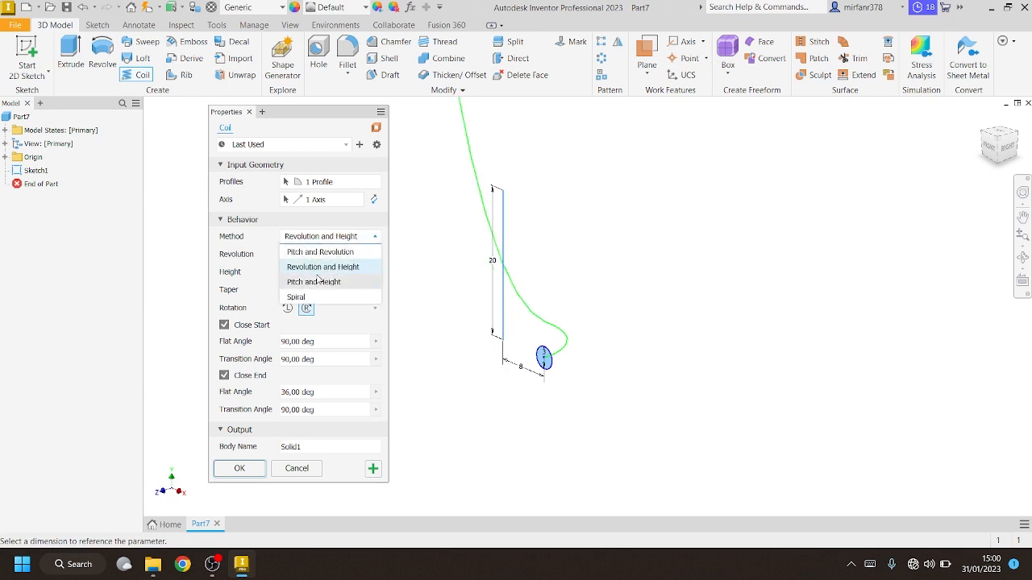
left_click(315, 283)
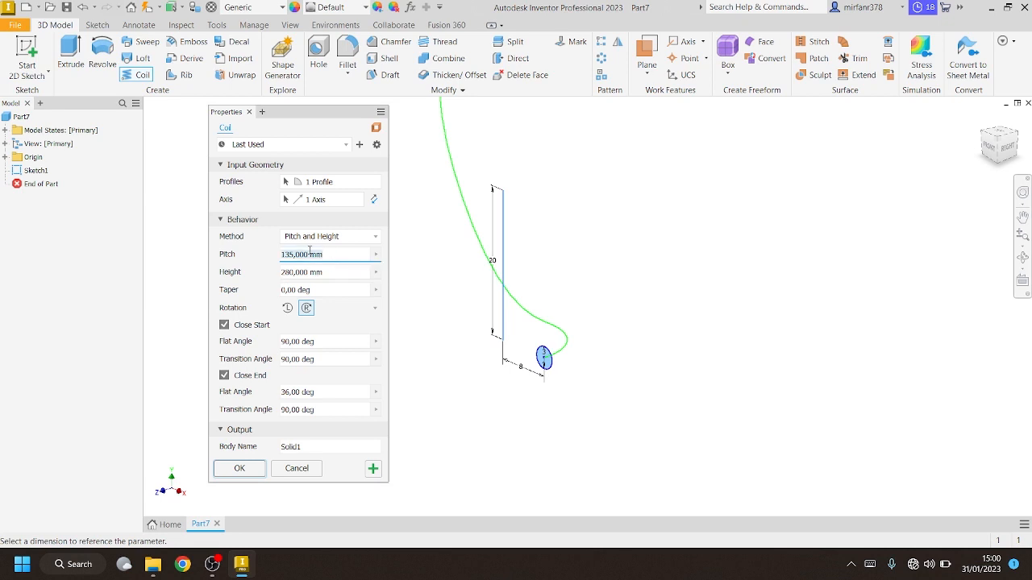
type("10")
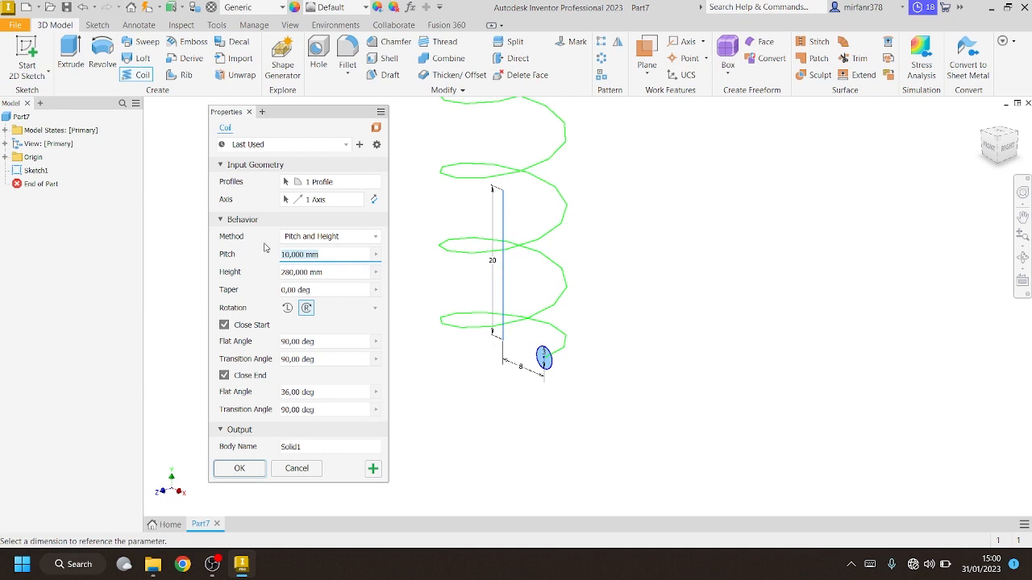
Create the tapered coil with a 6 mm pitch, 20 mm height and 30 degree taper
type("3")
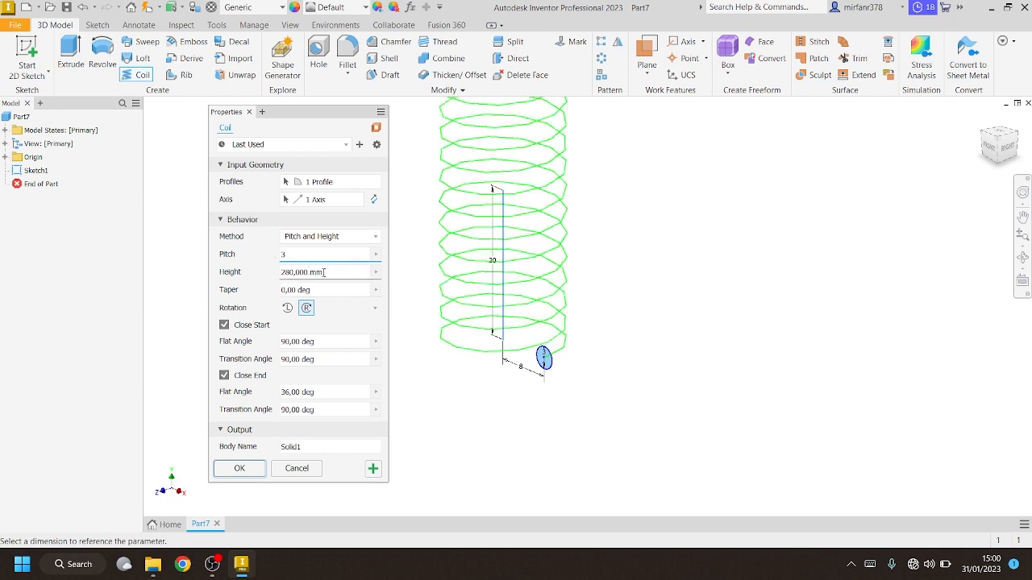
type("20")
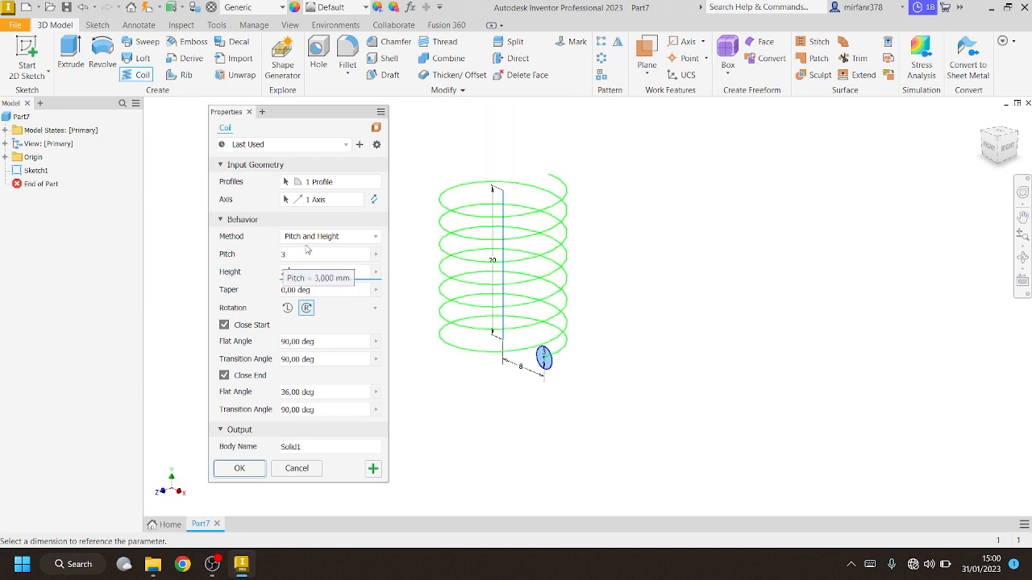
key("BackSpace")
type("6")
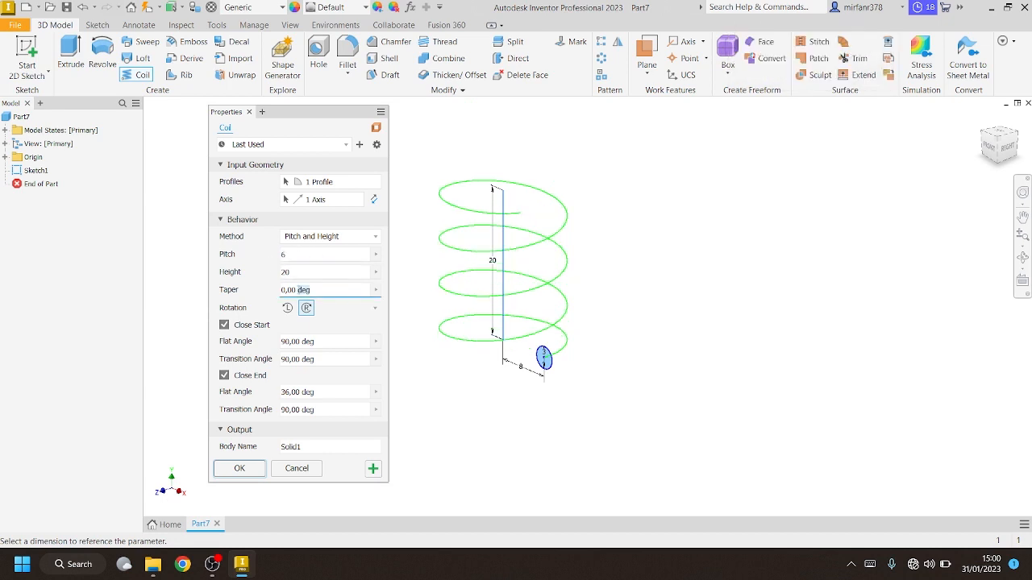
type("2")
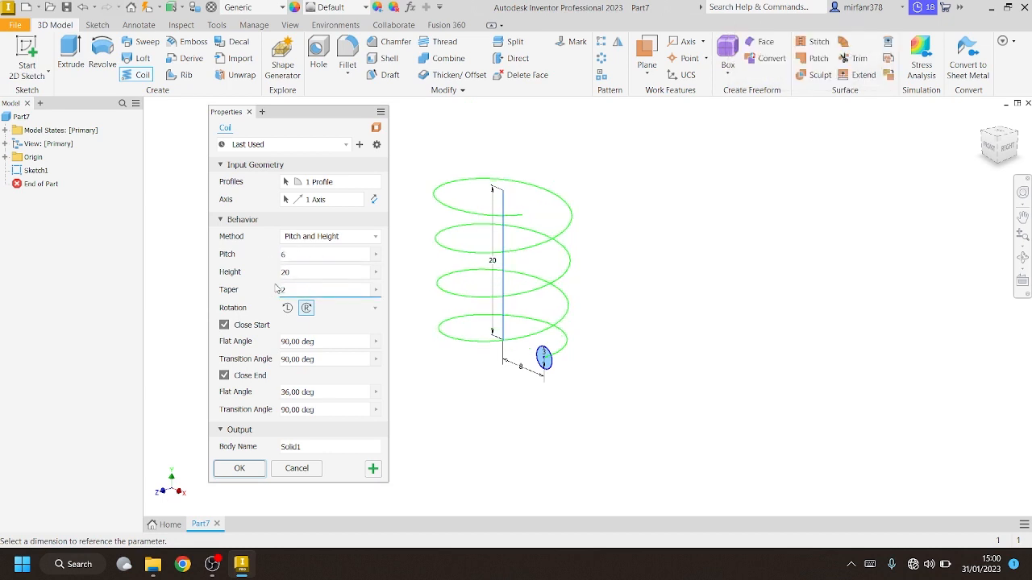
key("BackSpace")
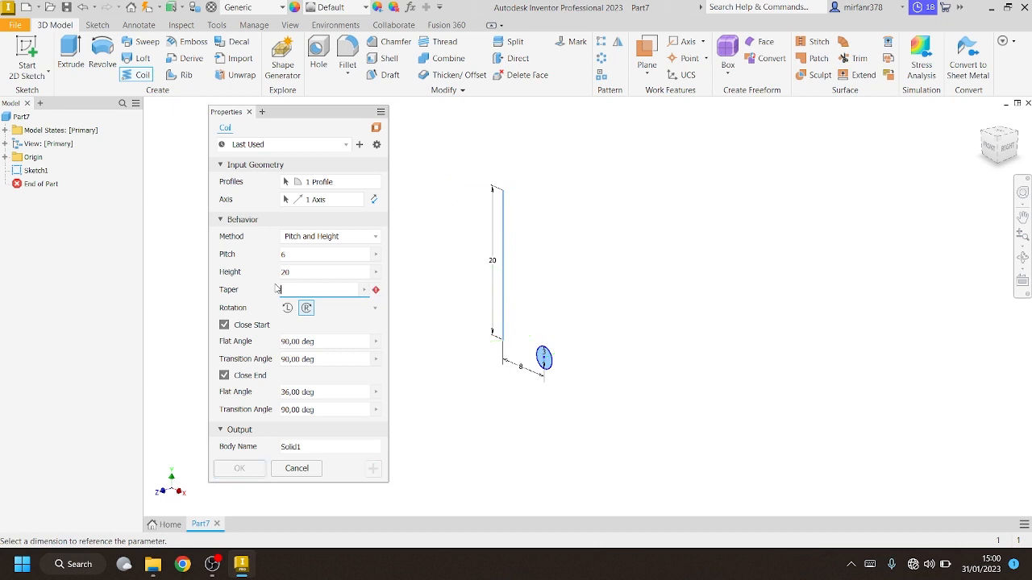
type("30")
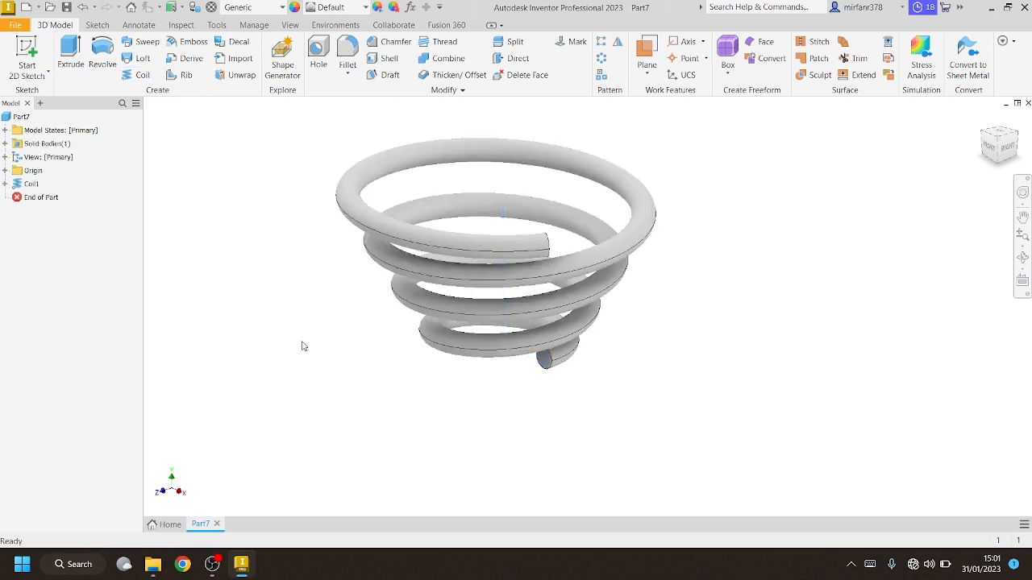
left_click(1022, 257)
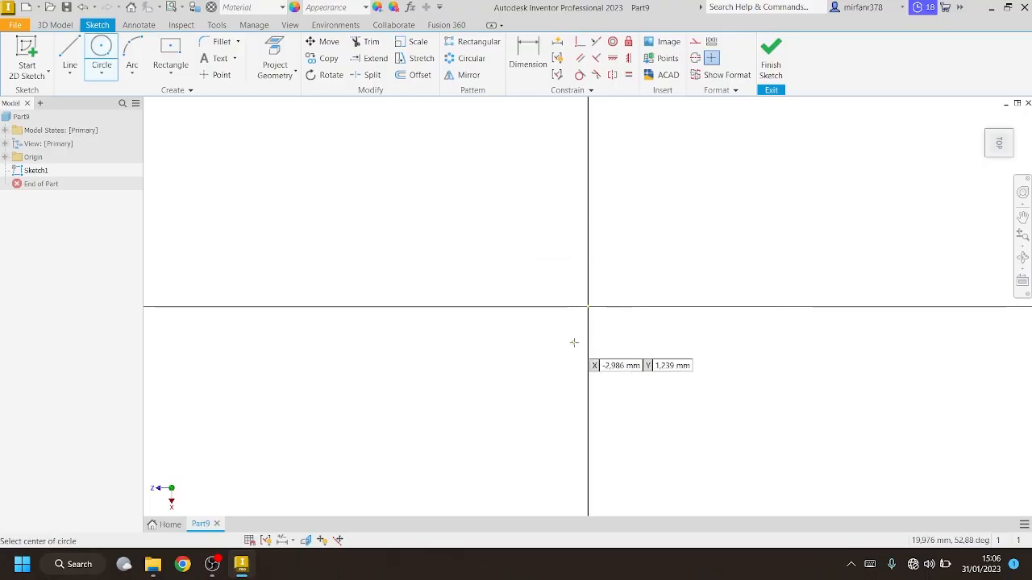
Draw a 12 mm diameter circle centred on the origin in the new part and finish the sketch
left_click(588, 306)
type("12,237")
key("Return")
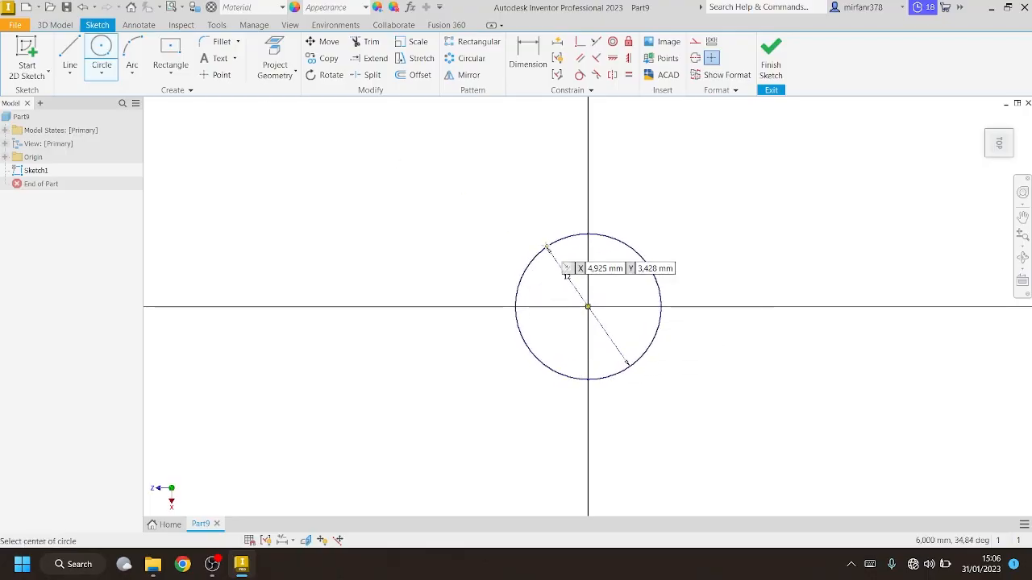
left_click(771, 58)
Extrude the 12 mm circle by 20 mm into a solid cylinder
key("e")
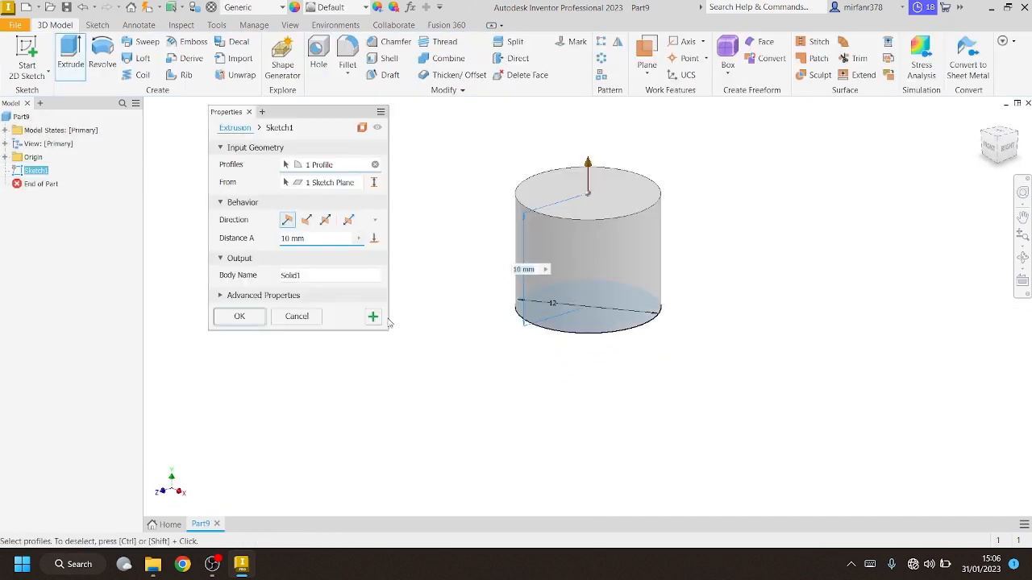
type("20")
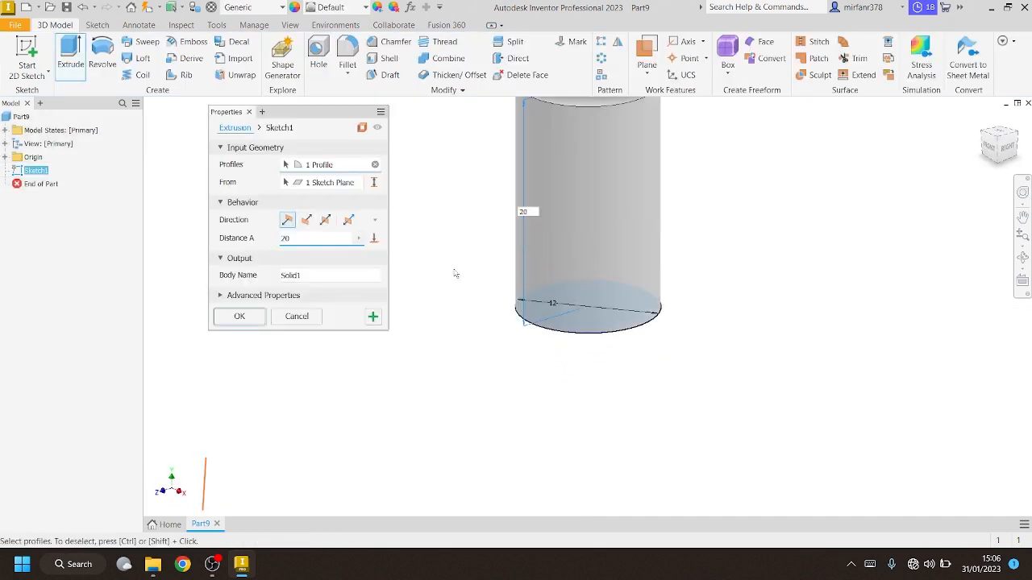
left_click(241, 316)
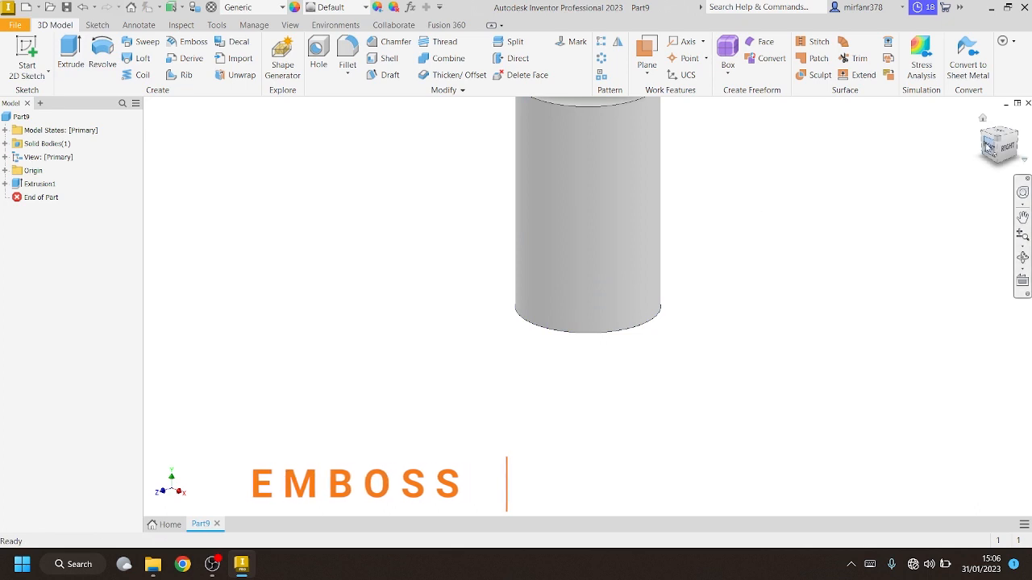
Create a work plane offset 10 mm from the XY plane, in front of the cylinder's curved side
left_click(1014, 141)
left_click(1016, 124)
left_click(1012, 129)
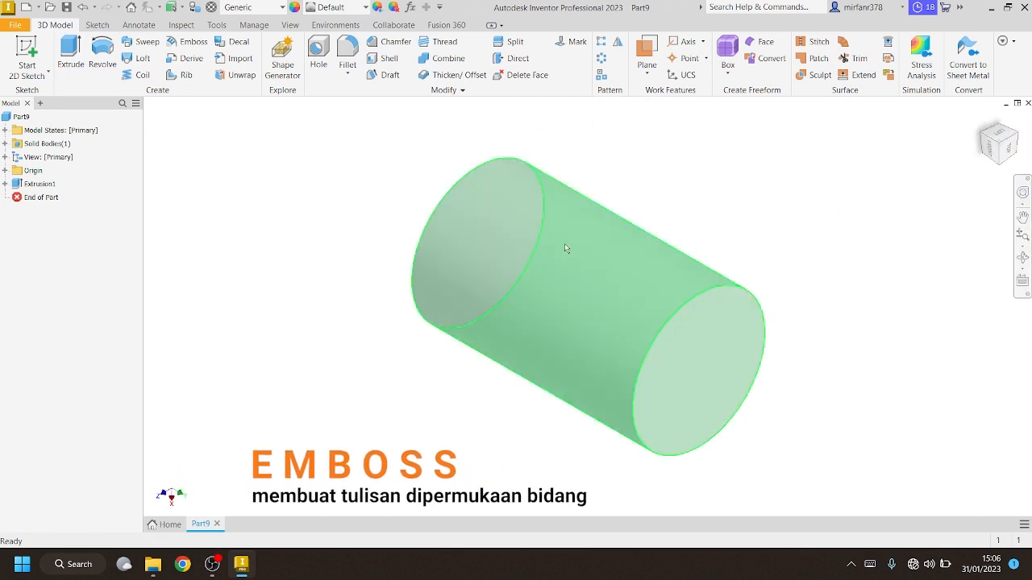
left_click(5, 170)
left_click(47, 211)
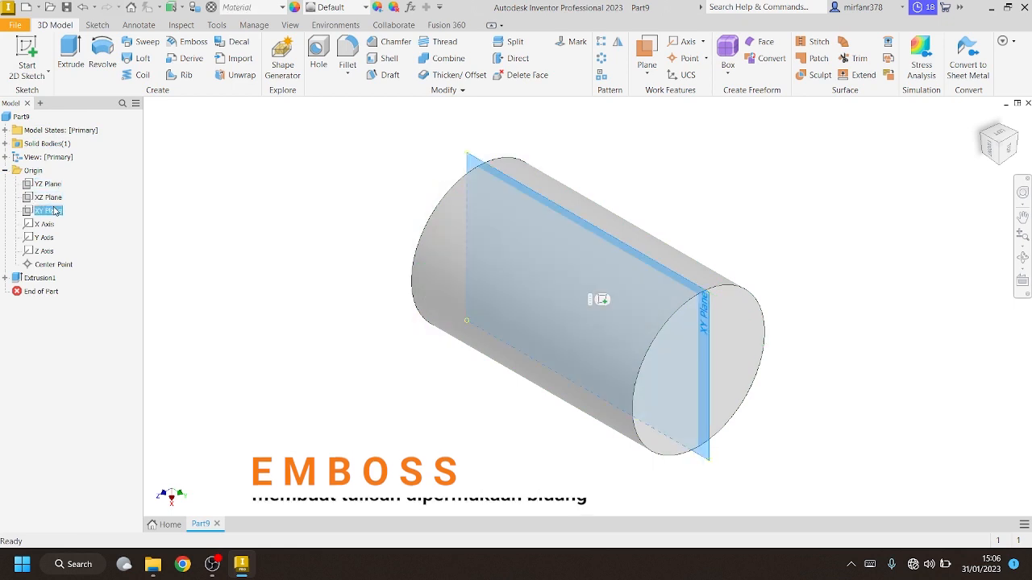
left_click(645, 69)
left_click(686, 127)
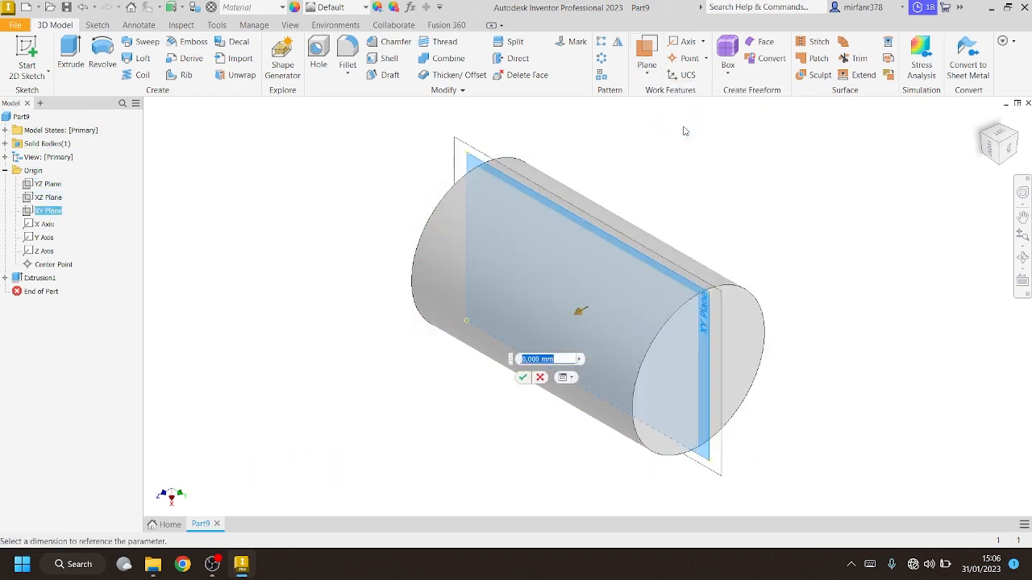
type("10")
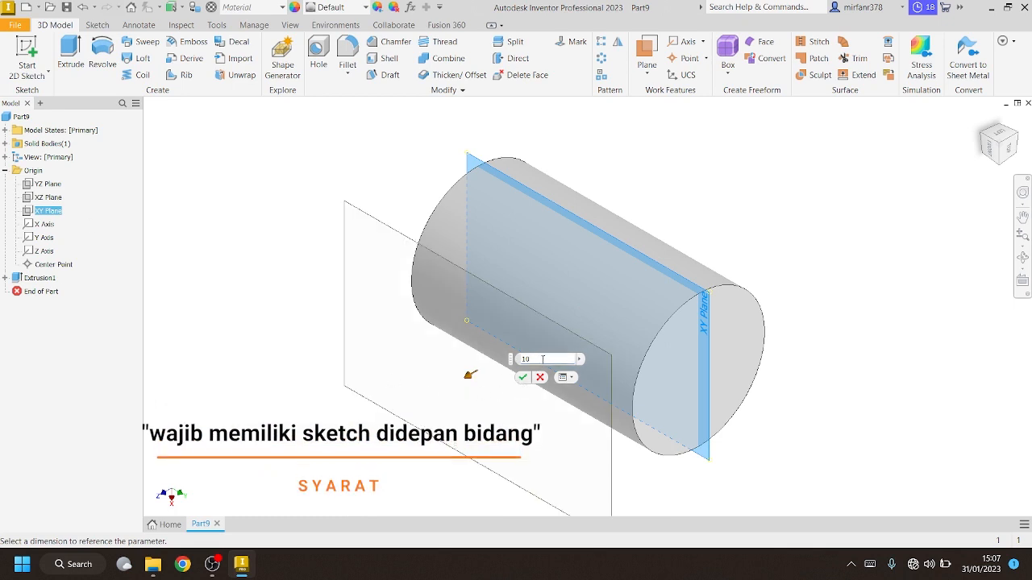
left_click(522, 377)
Start a sketch on the offset work plane and place a text box reading CAD over the cylinder
key("s")
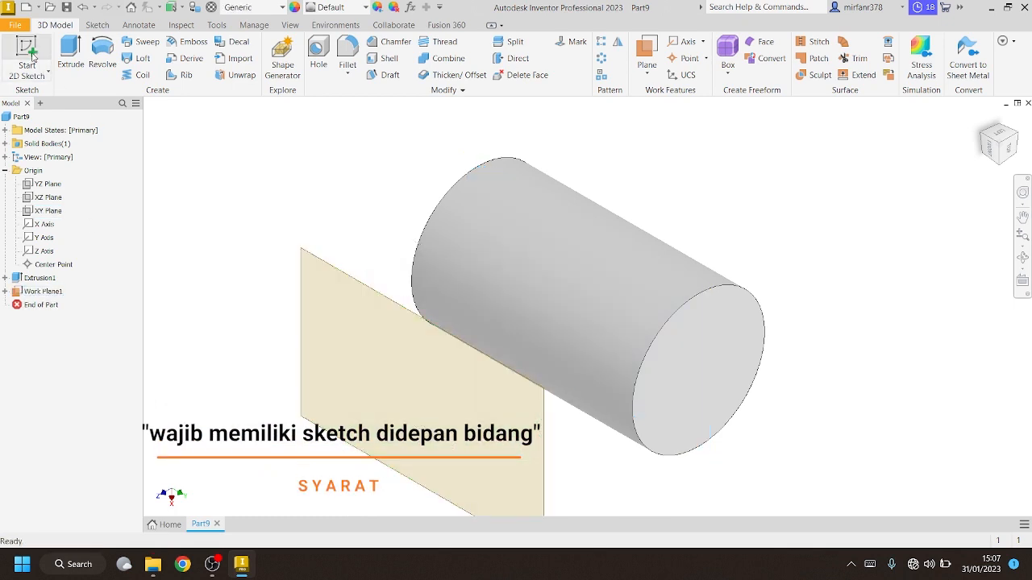
left_click(449, 332)
left_click(219, 58)
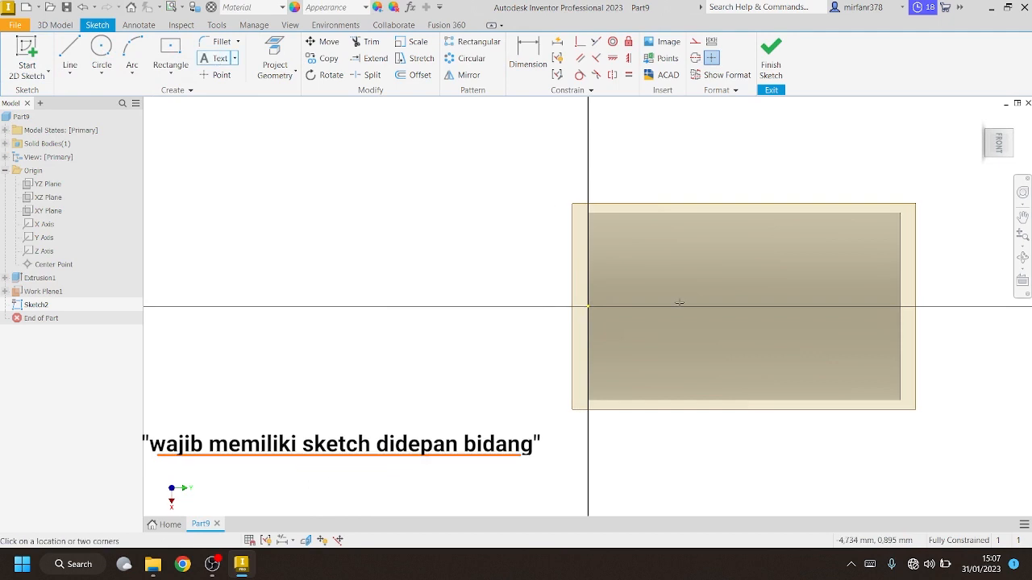
left_click_drag(599, 231, 893, 366)
type("CAD")
left_click(696, 394)
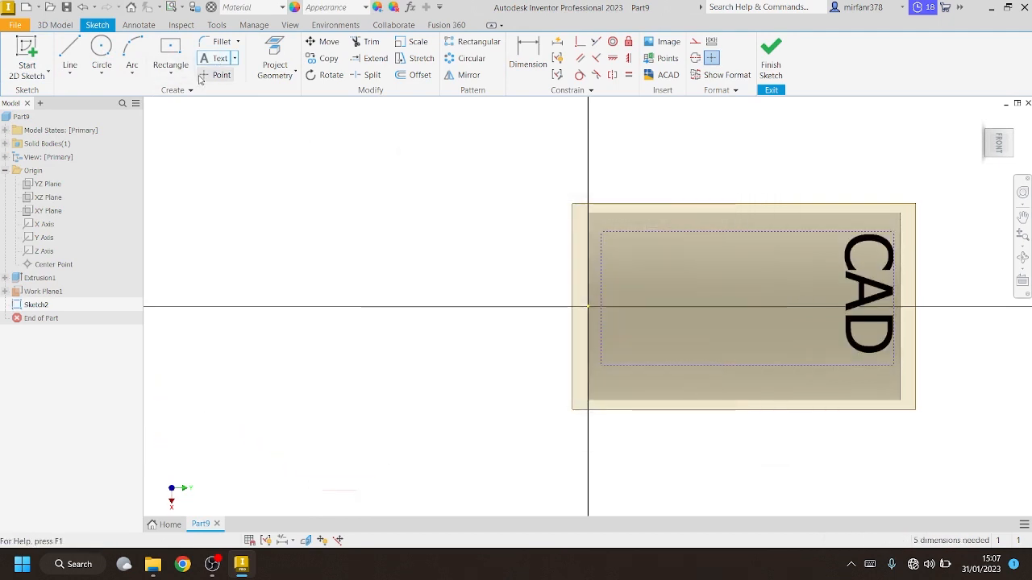
Rotate the CAD text about the sketch origin to run along the cylinder, format it in bold, and finish the sketch
left_click(325, 77)
left_click(869, 294)
left_click(49, 281)
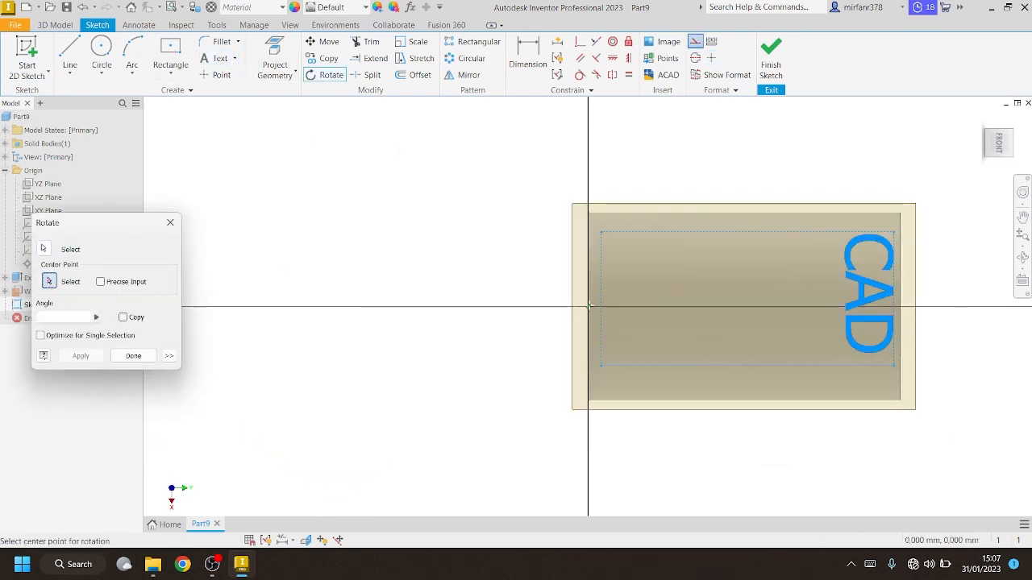
left_click(587, 306)
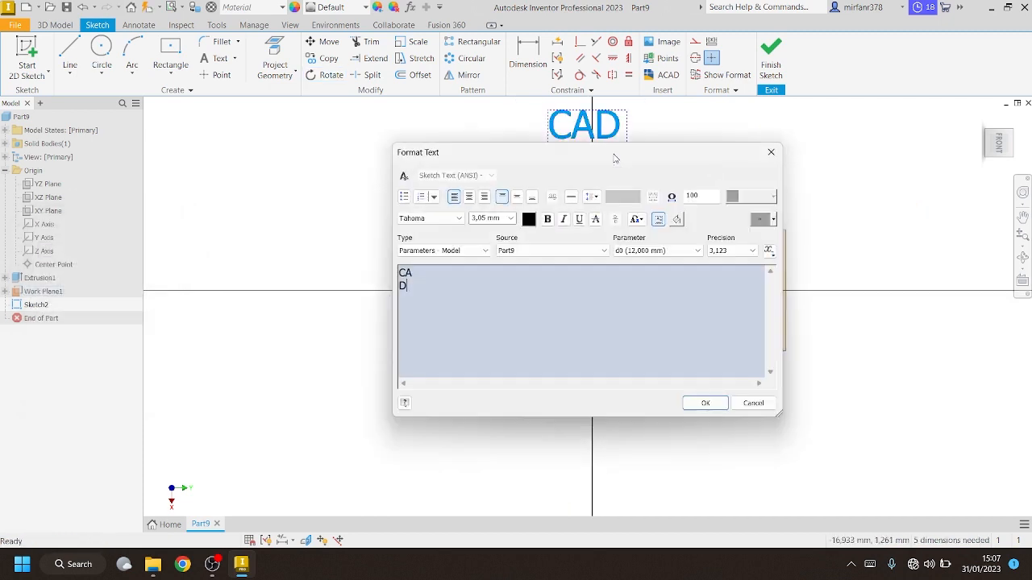
left_click_drag(681, 307, 681, 307)
left_click(771, 61)
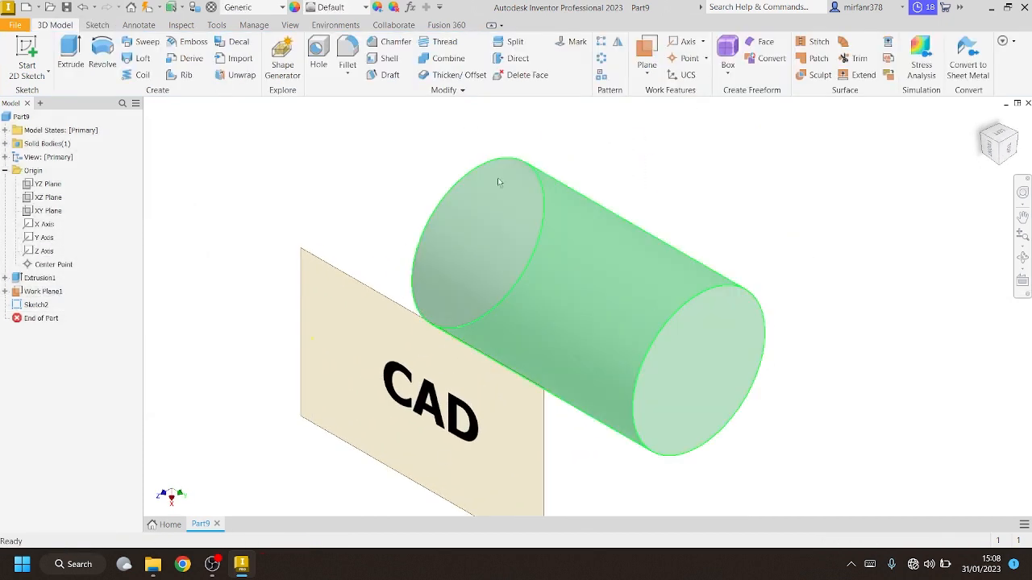
Emboss the CAD text profile using Engrave from Face, directed towards the cylinder and wrapped to its curved face
left_click(174, 42)
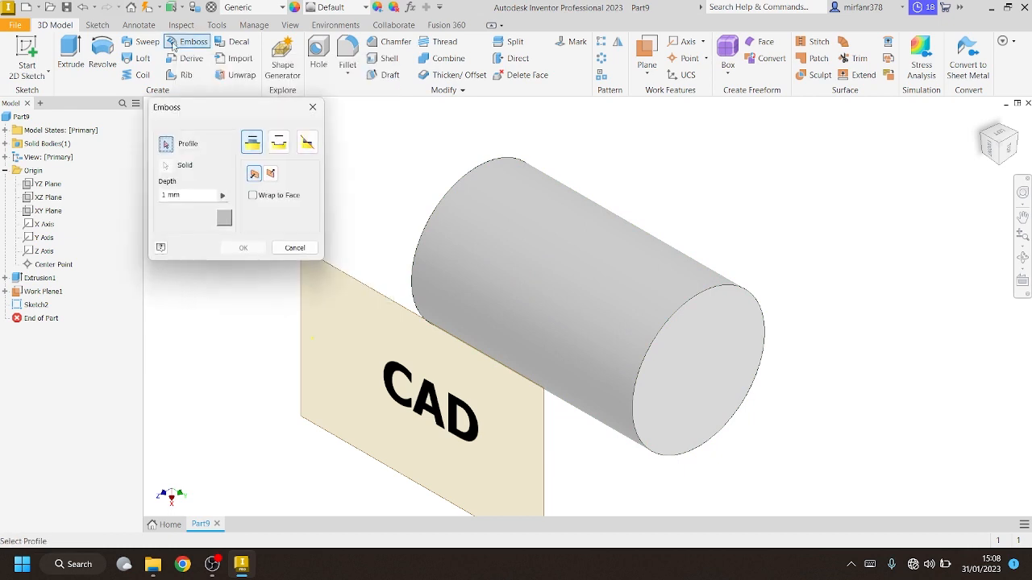
left_click(419, 408)
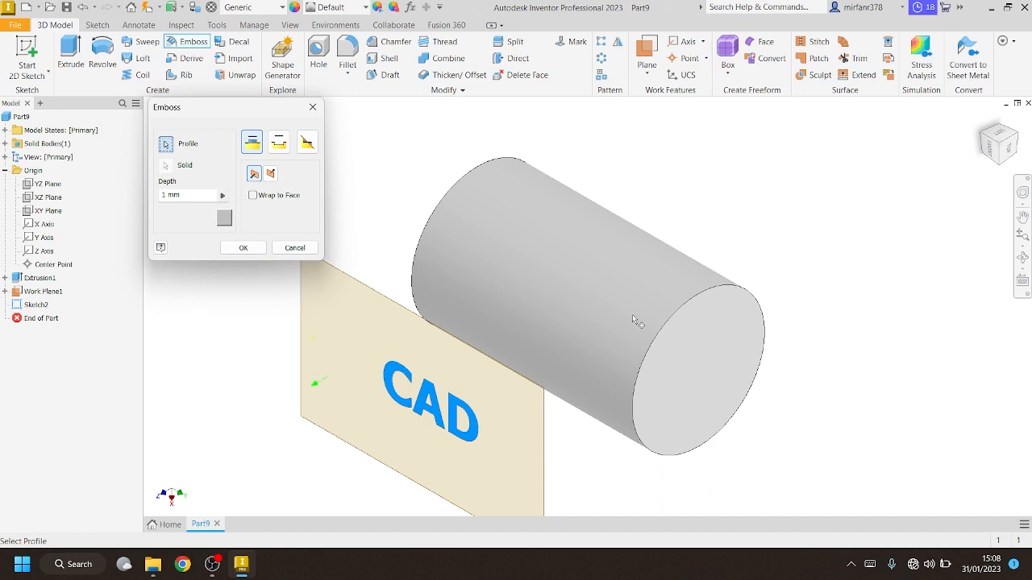
left_click(267, 173)
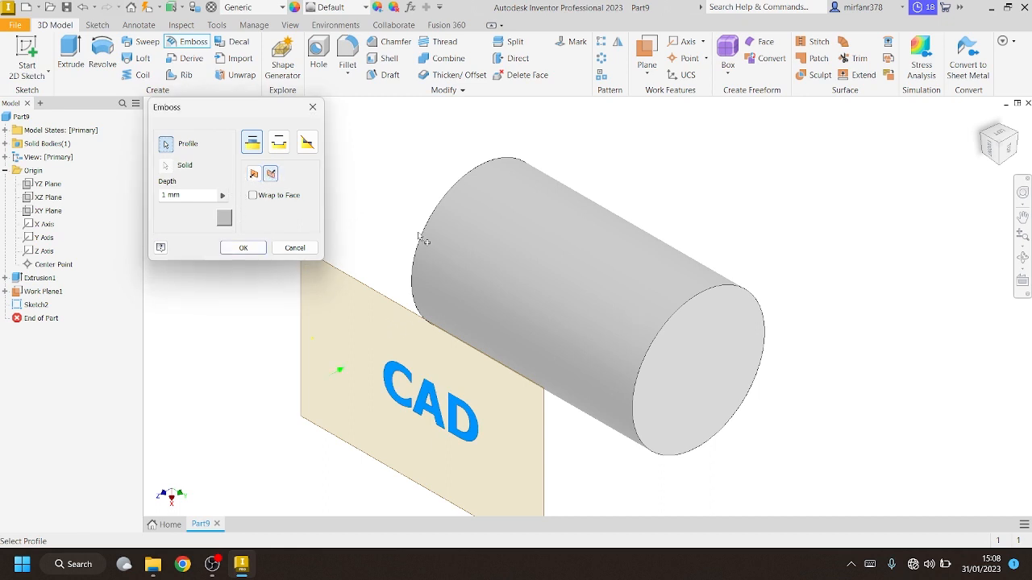
left_click(254, 196)
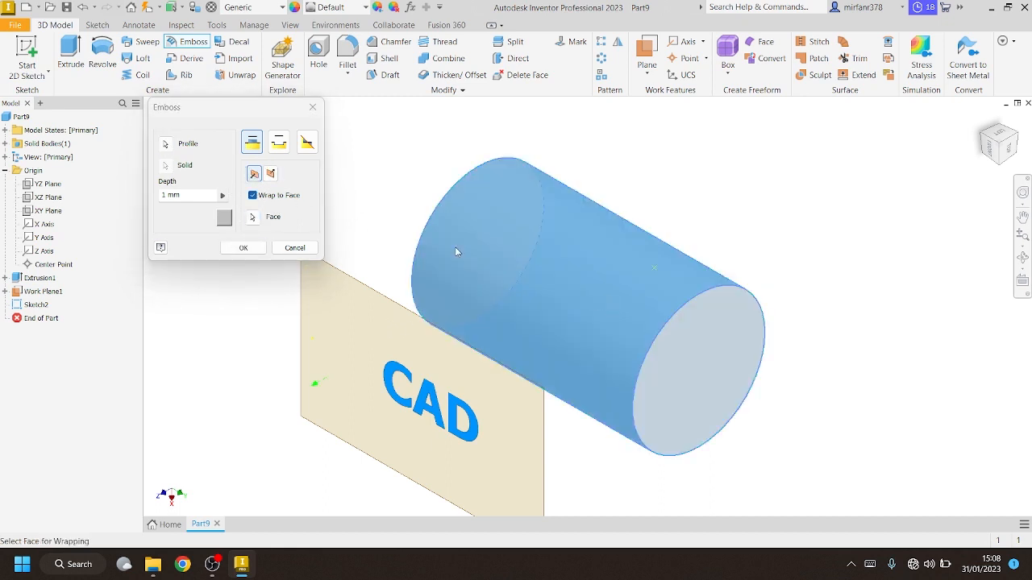
left_click(270, 175)
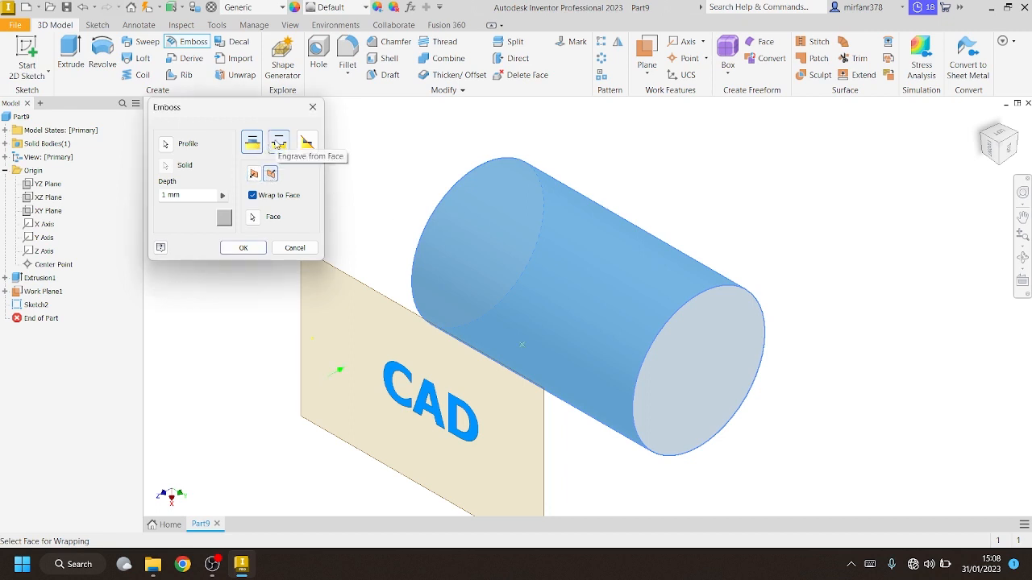
left_click(179, 195)
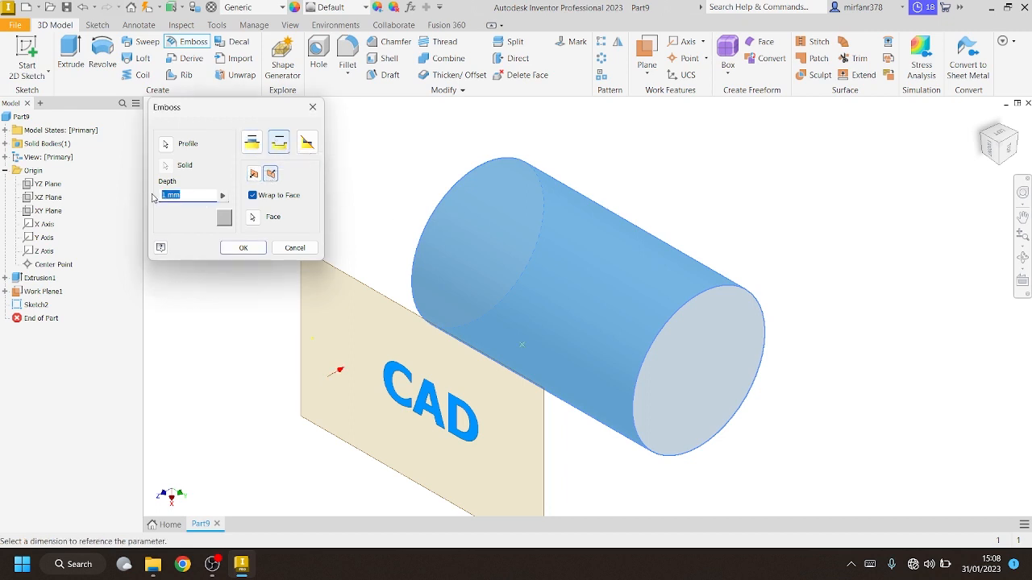
left_click(243, 248)
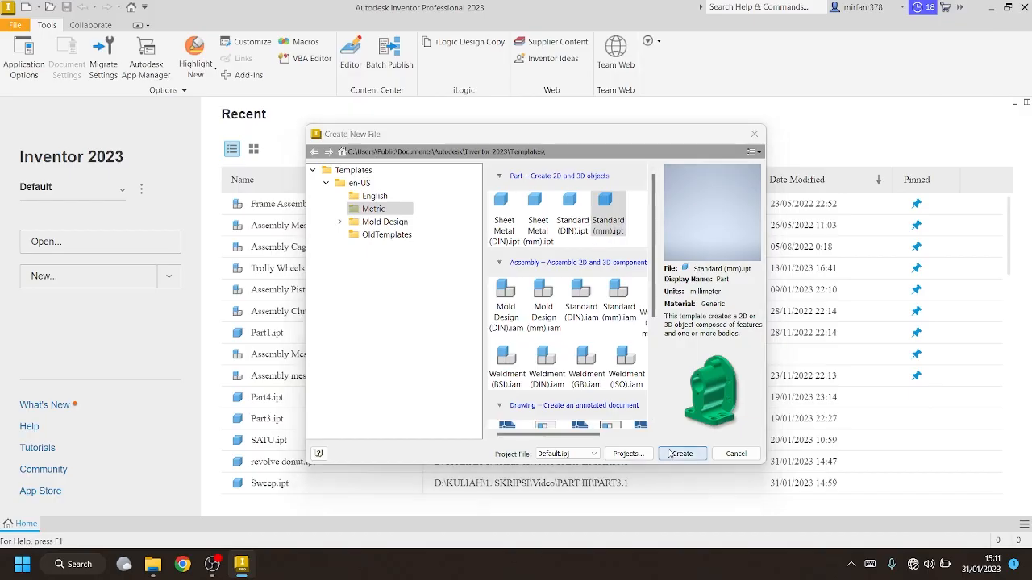
Create a Standard (mm).ipt part and choose revolve donut from D:\KULIAH\1. SKRIPSI\Video\PART III\PART3.1 as the part to derive
left_click(681, 454)
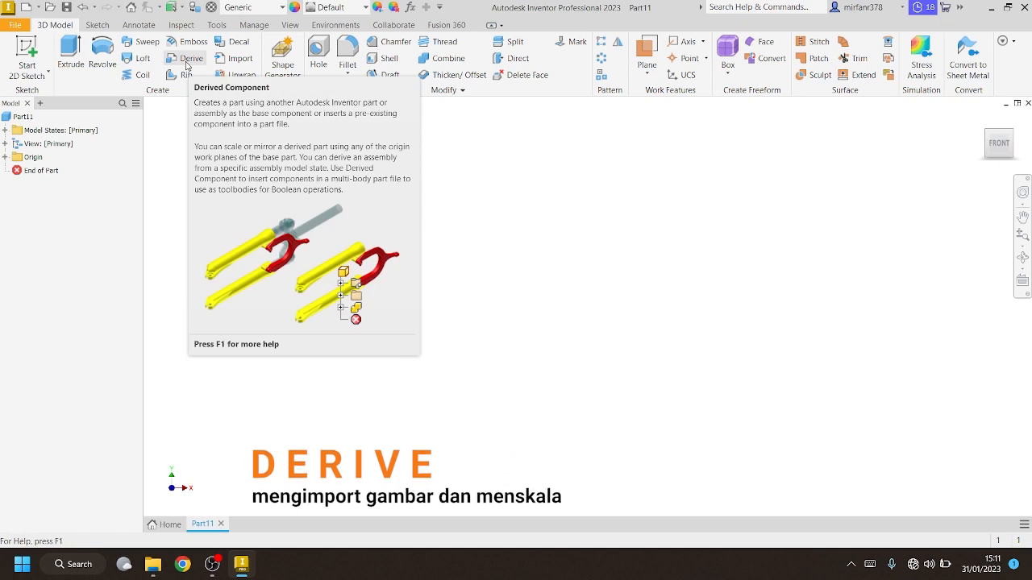
left_click(191, 59)
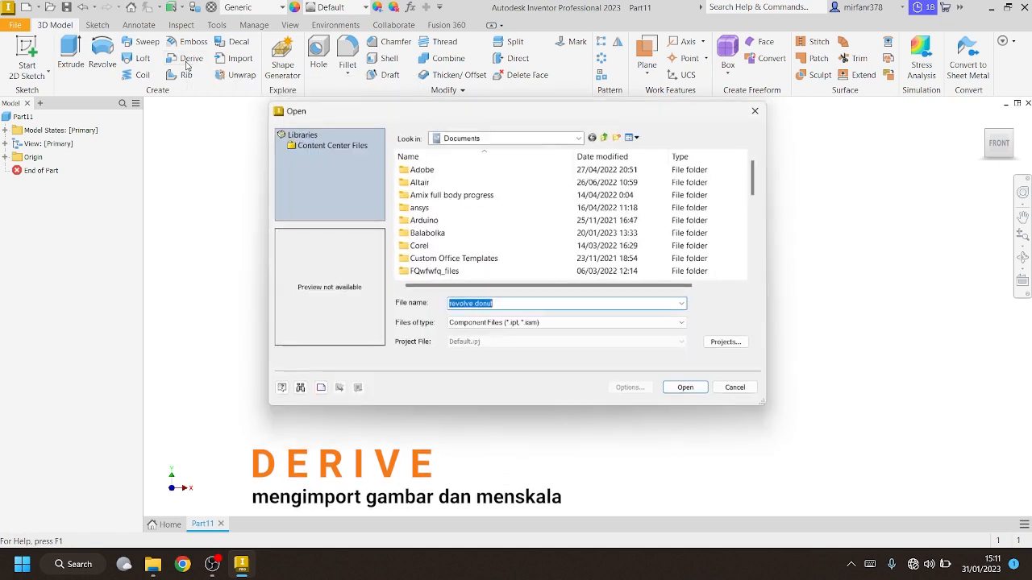
left_click(578, 138)
left_click(466, 311)
double_click(420, 195)
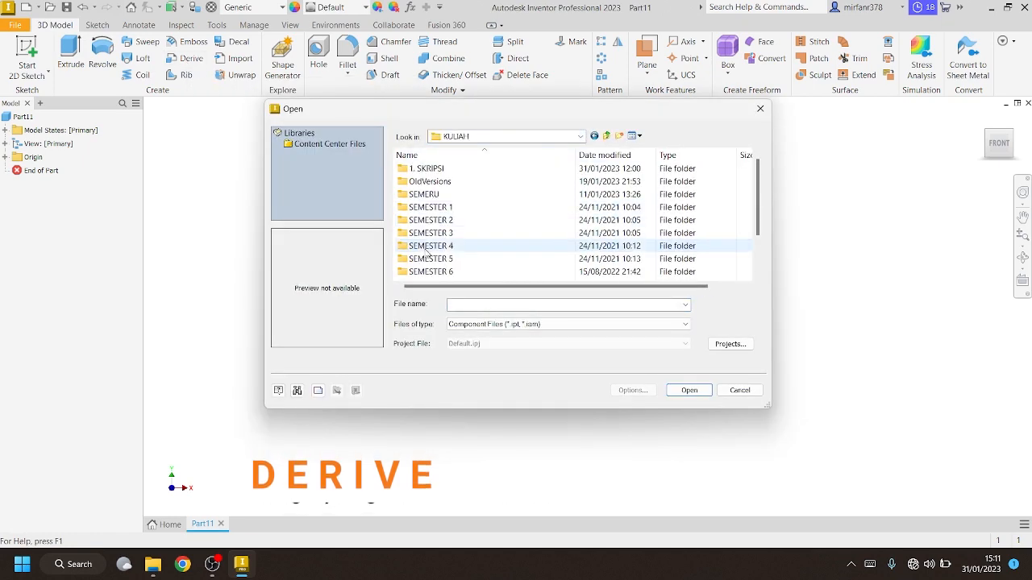
double_click(419, 168)
scroll(433, 266, "down", 1)
double_click(421, 272)
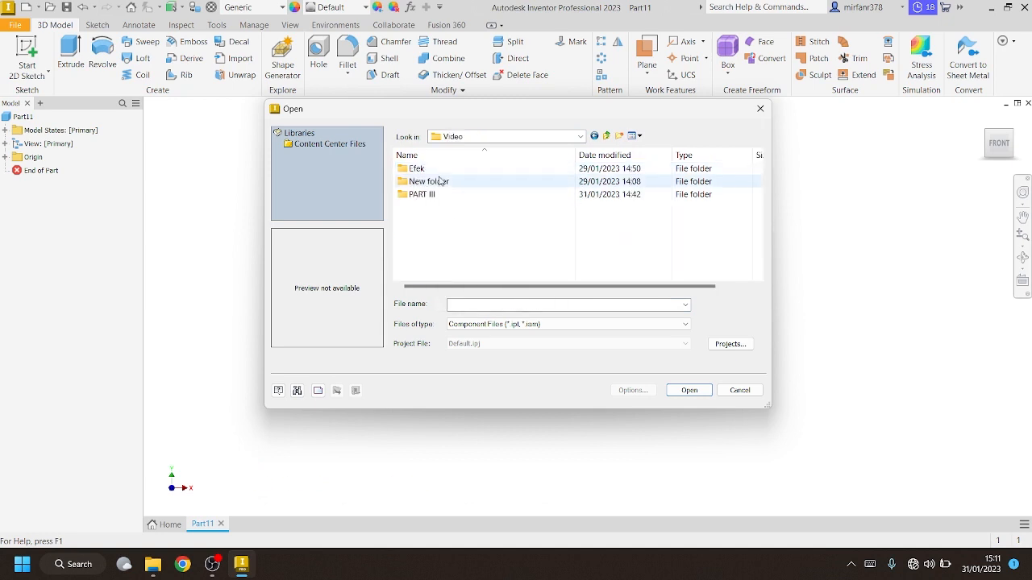
double_click(420, 194)
double_click(421, 168)
left_click(434, 221)
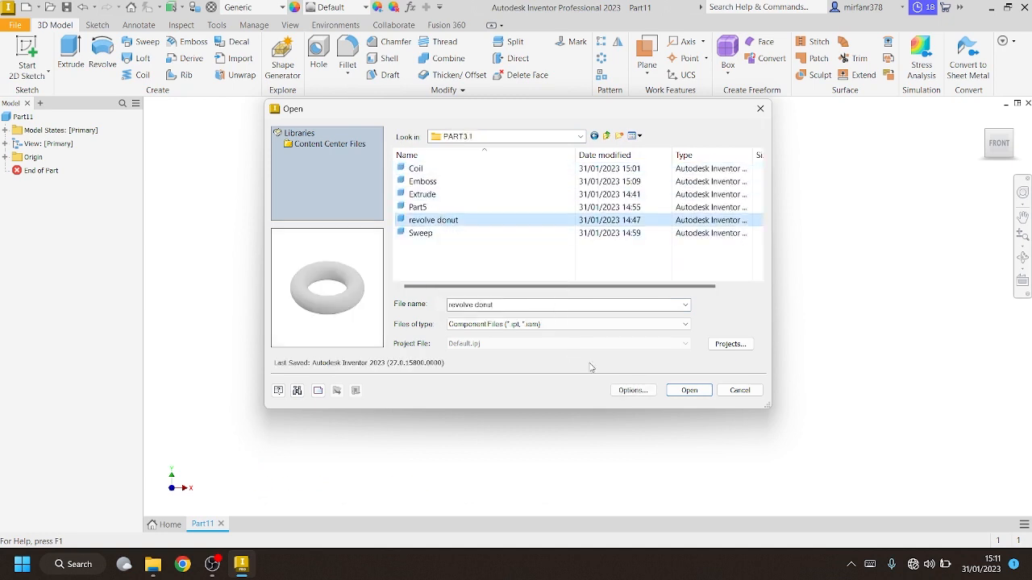
left_click(689, 390)
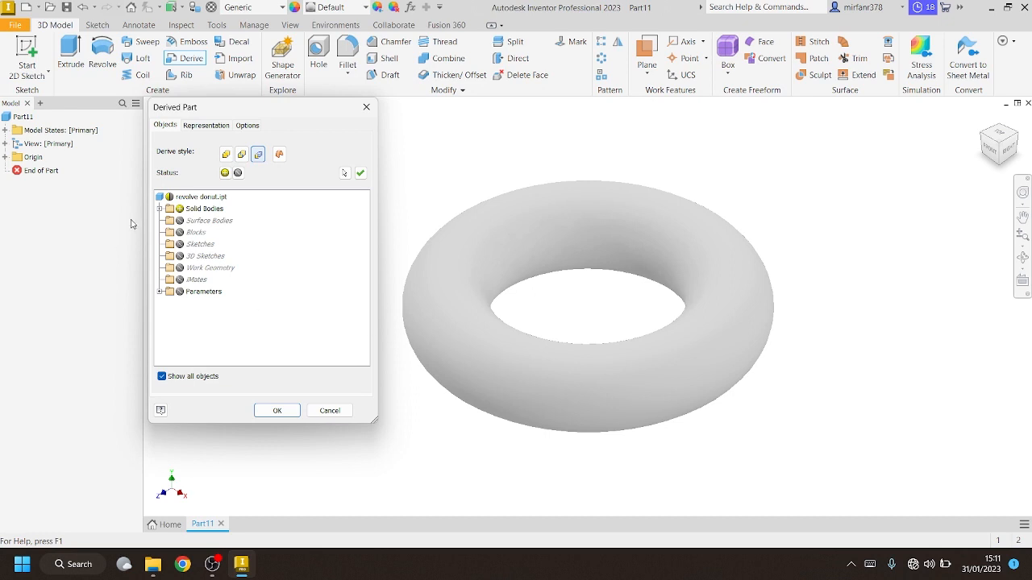
Derive the donut part with a scale factor of 2, keeping the Primary representations and the linked face colour
left_click(204, 125)
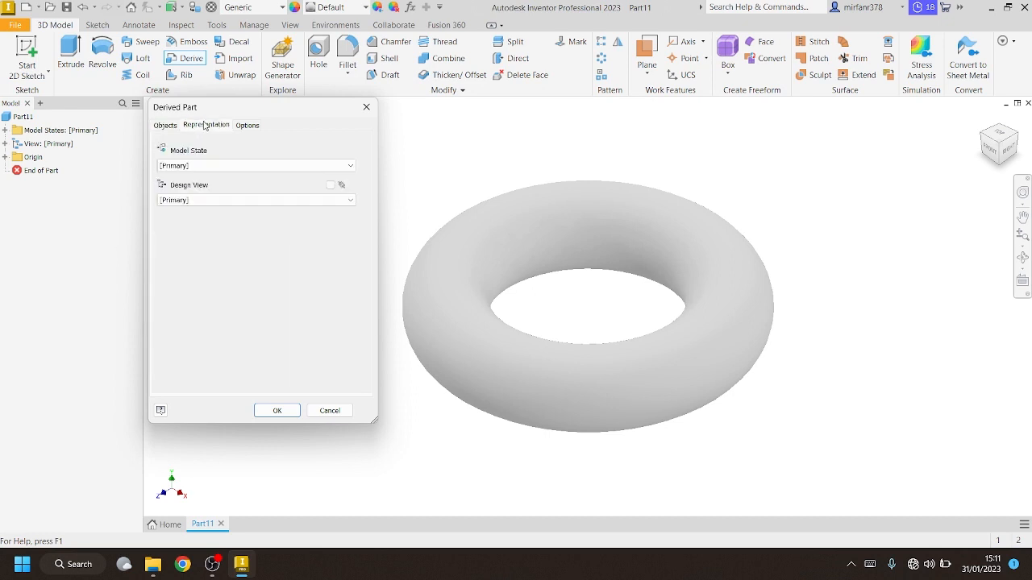
left_click(245, 125)
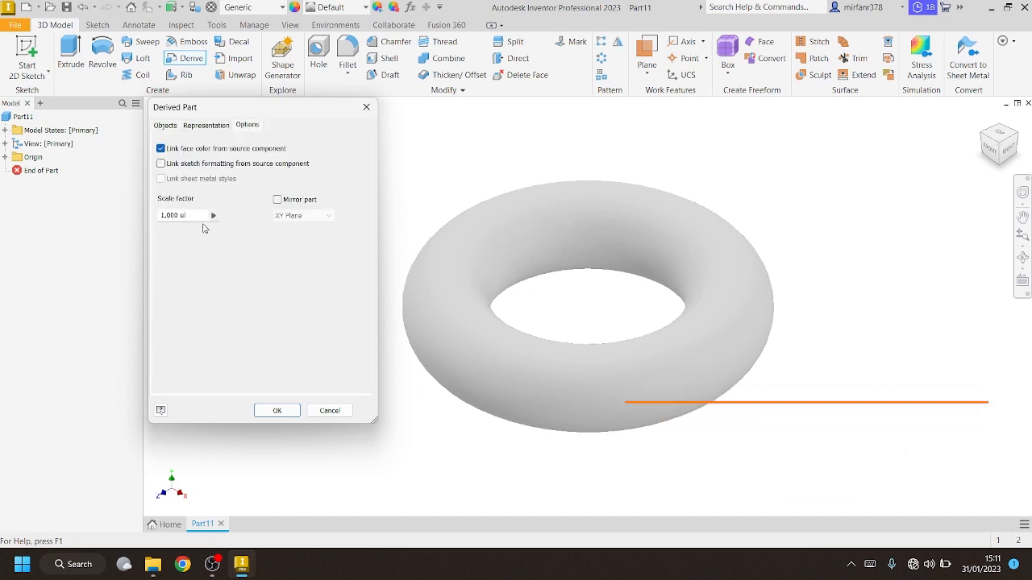
left_click_drag(194, 216, 148, 218)
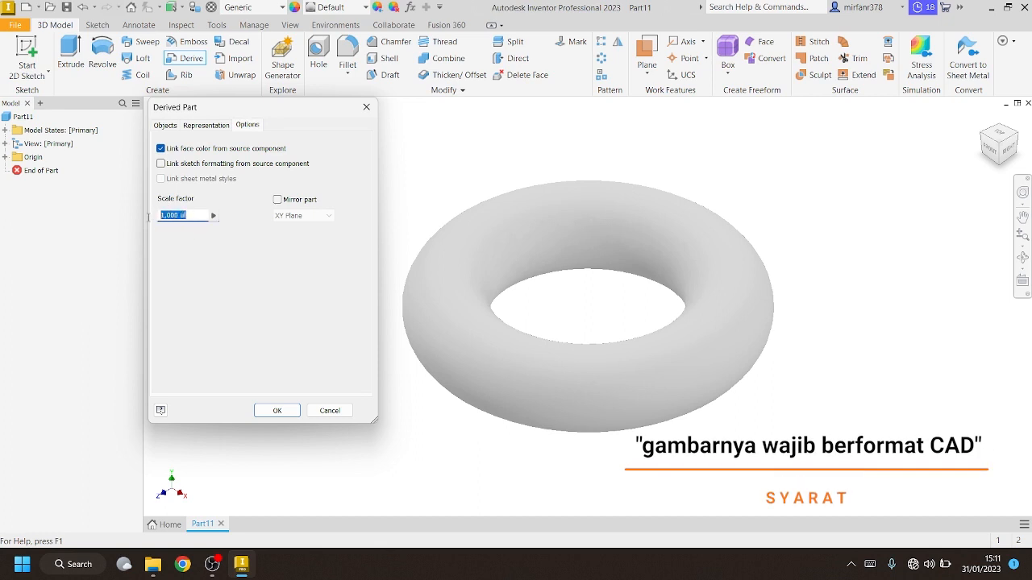
type("2")
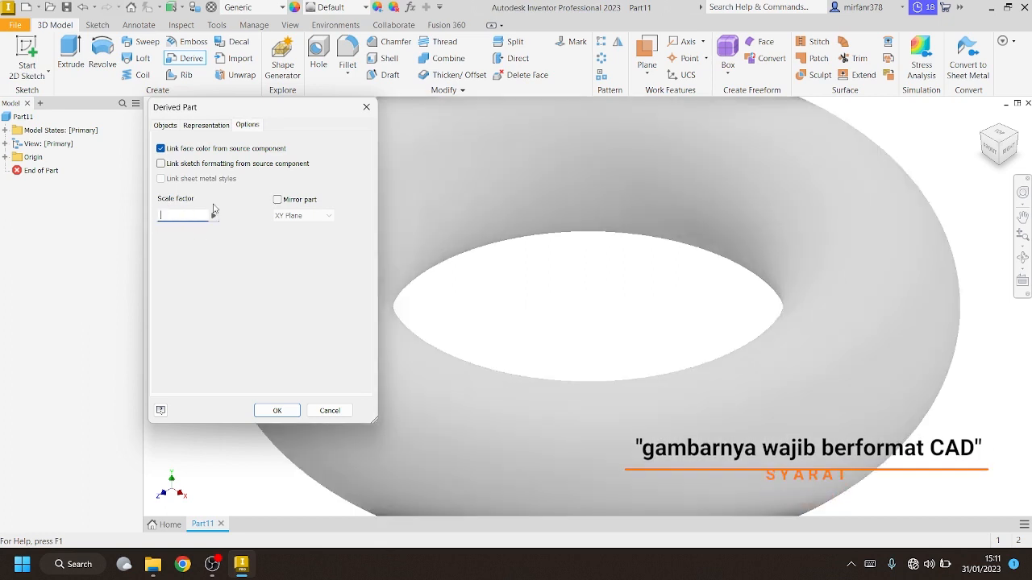
key("BackSpace")
type("0.2")
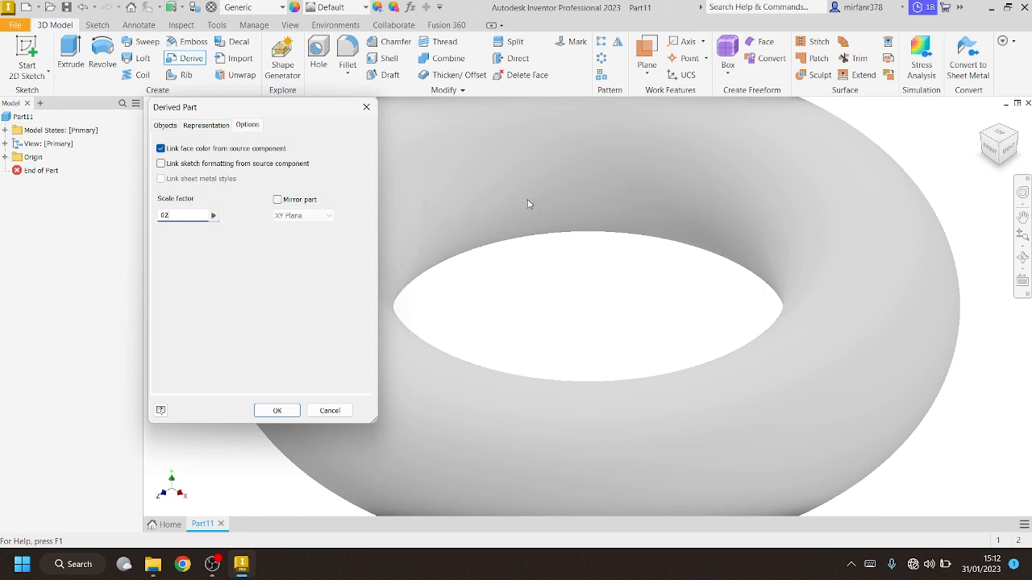
scroll(516, 209, "down", 5)
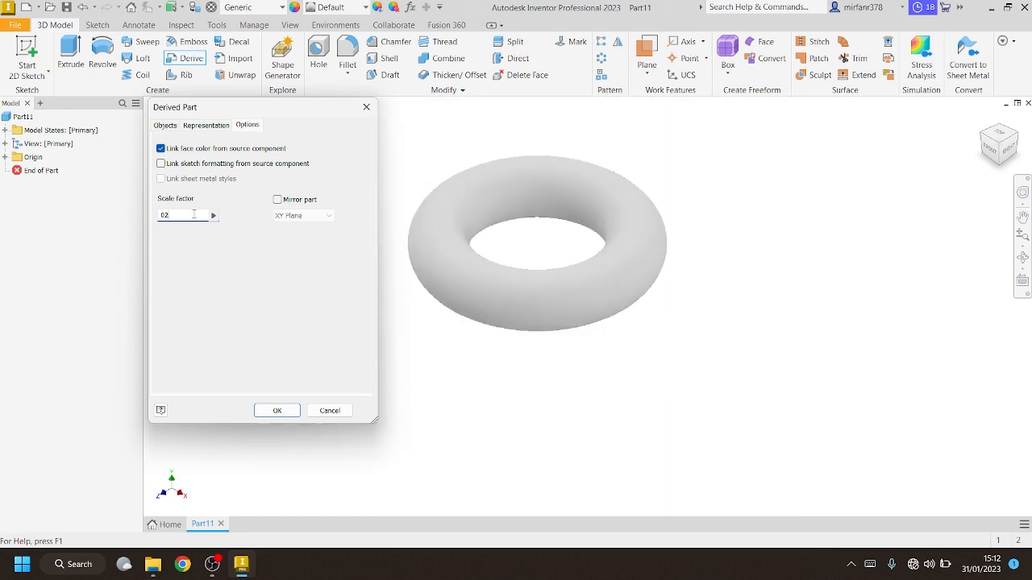
left_click(276, 411)
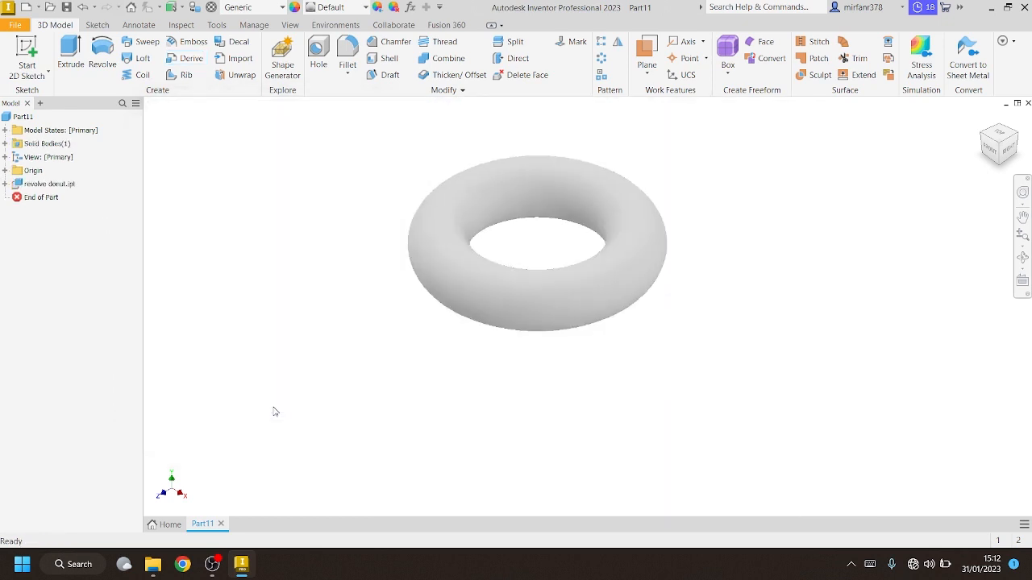
left_click(1022, 257)
left_click_drag(604, 306, 592, 272)
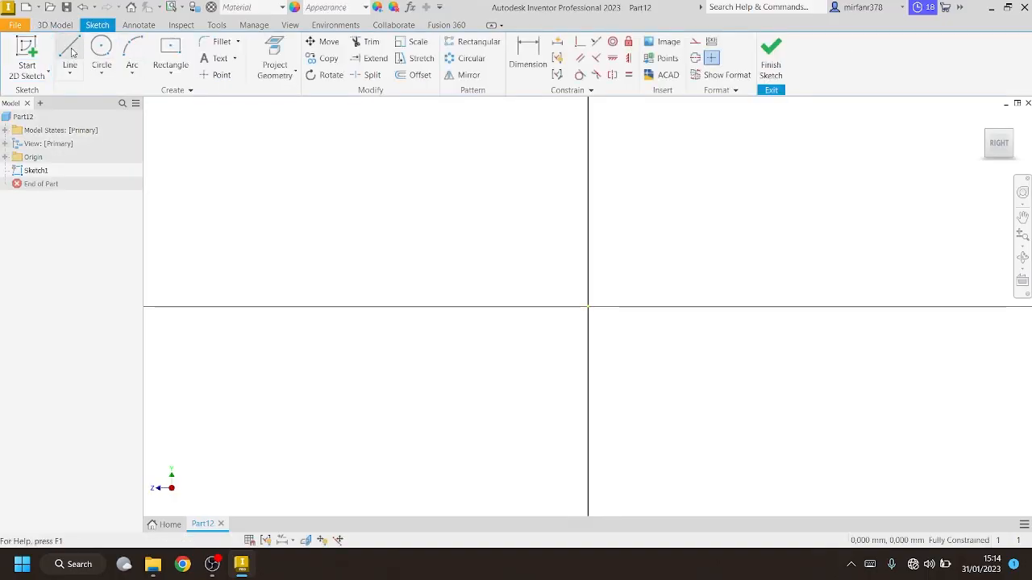
Sketch an L of two connected lines, about 12 mm down from the origin and about 18 mm across
left_click(70, 50)
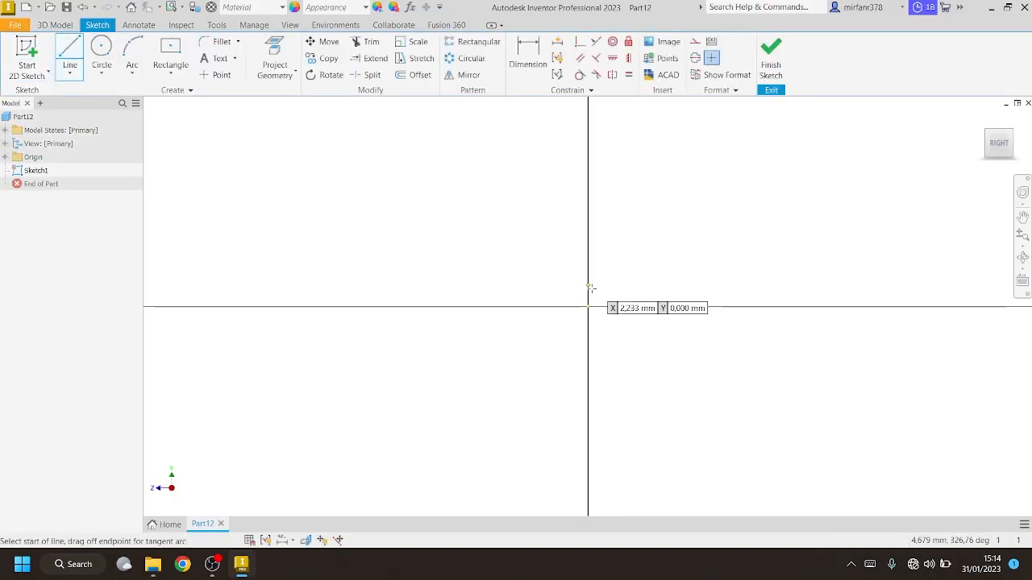
left_click(588, 456)
left_click(803, 454)
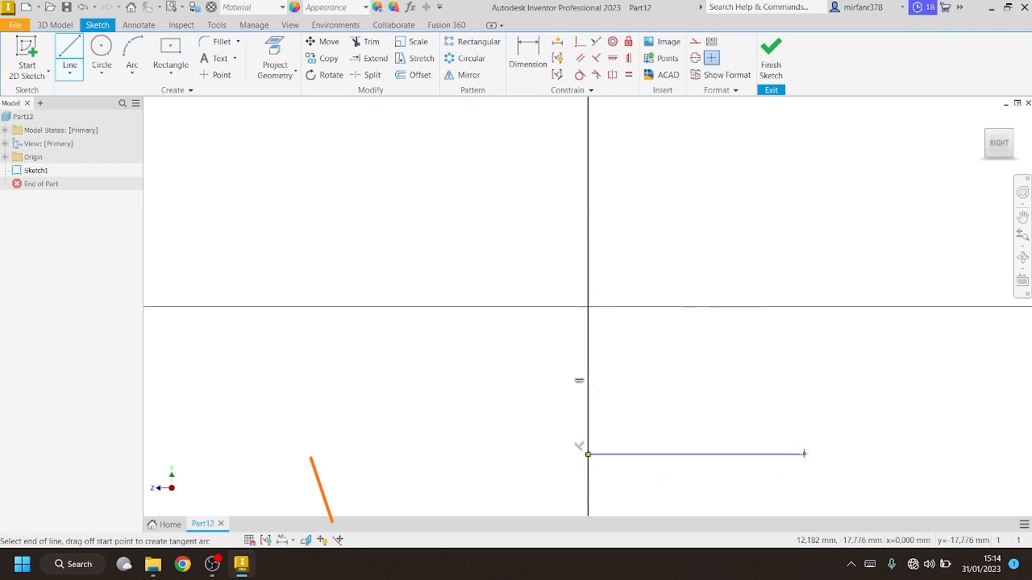
key("Escape")
Dimension the horizontal and vertical lines of the L to 20 mm each
key("d")
left_click(728, 456)
left_click(714, 469)
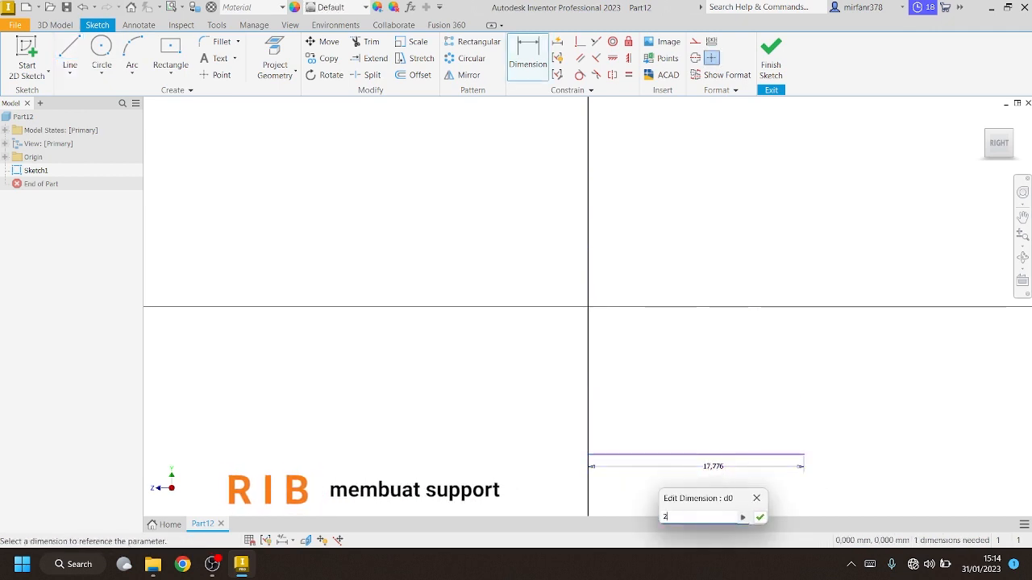
type("20")
key("Return")
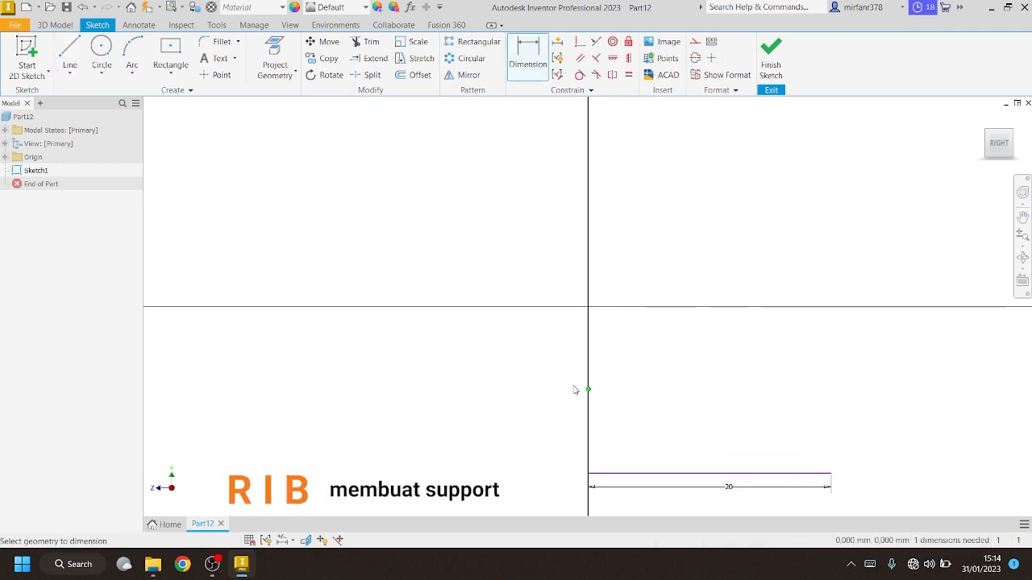
left_click(588, 390)
left_click(566, 386)
key("Return")
Offset the L profile towards its inside corner and set the gap between the two profiles to 2 mm
scroll(567, 290, "down", 4)
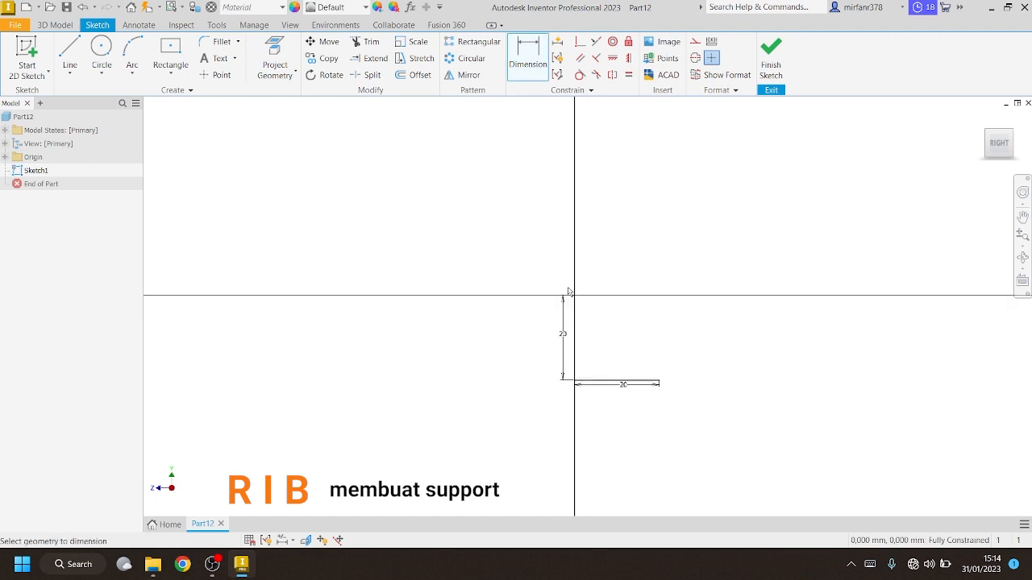
left_click(414, 75)
left_click(566, 358)
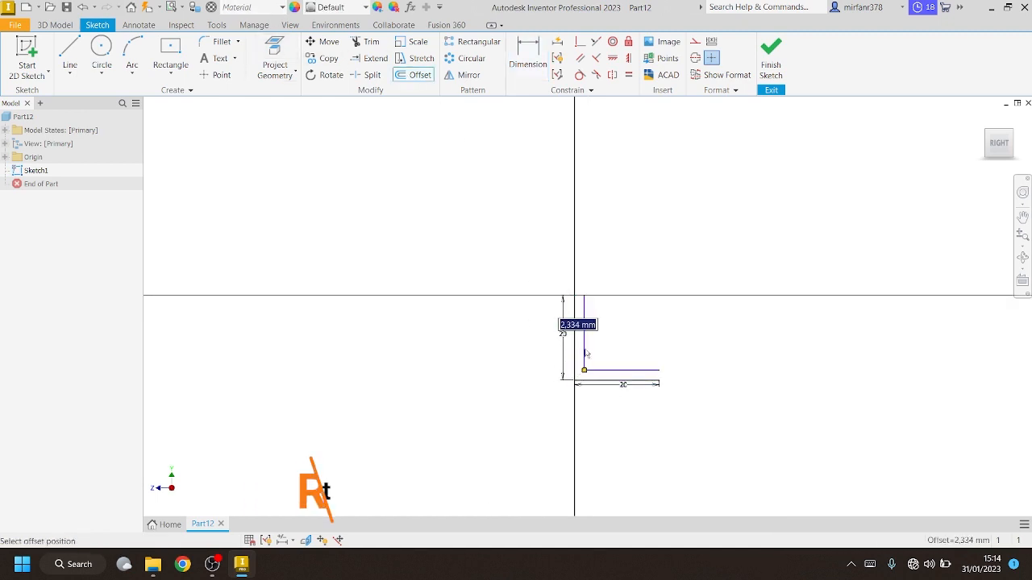
left_click(587, 355)
key("d")
left_click(617, 381)
left_click(611, 372)
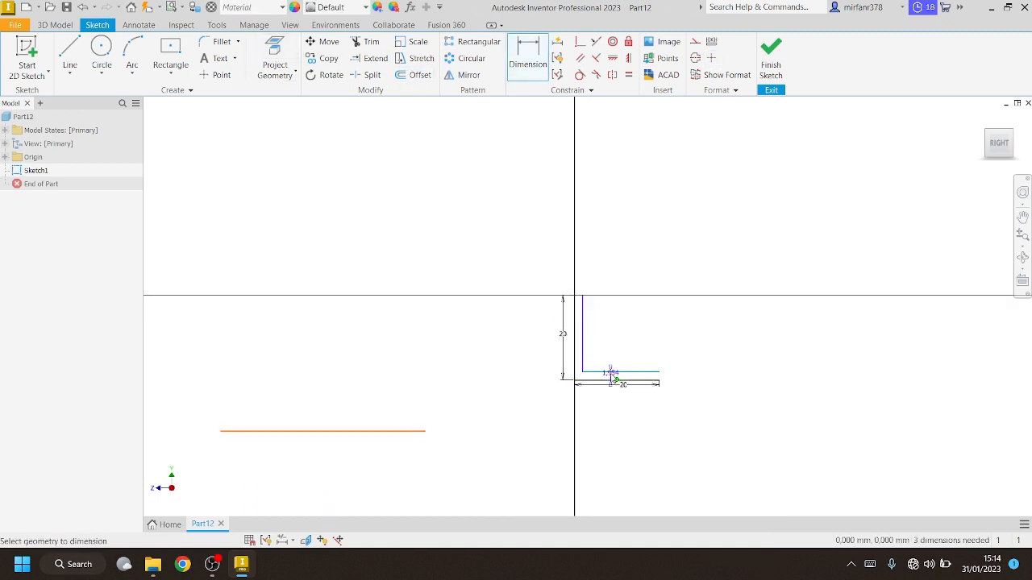
left_click(610, 373)
type("2")
key("Return")
Close both open ends of the L profile with short lines and finish the sketch
key("l")
left_click(659, 380)
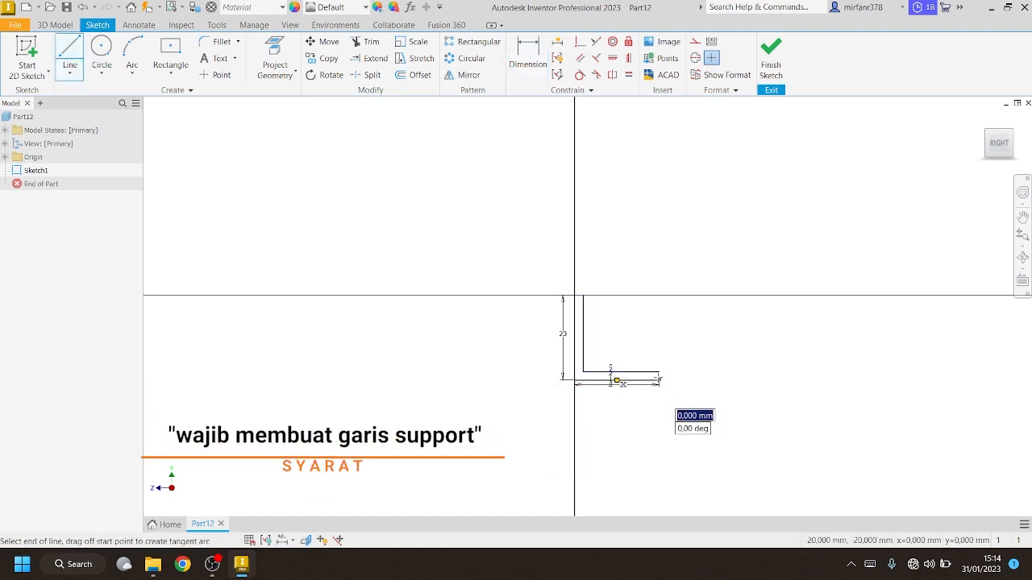
left_click(659, 372)
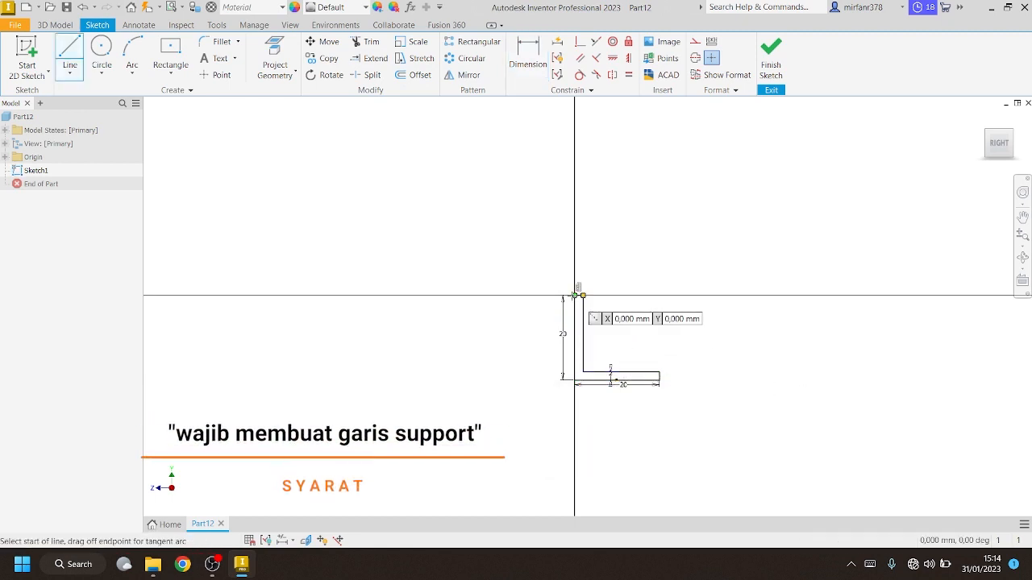
left_click(771, 60)
Extrude the closed L profile symmetrically about its sketch plane into a bracket roughly as deep as it is high
key("e")
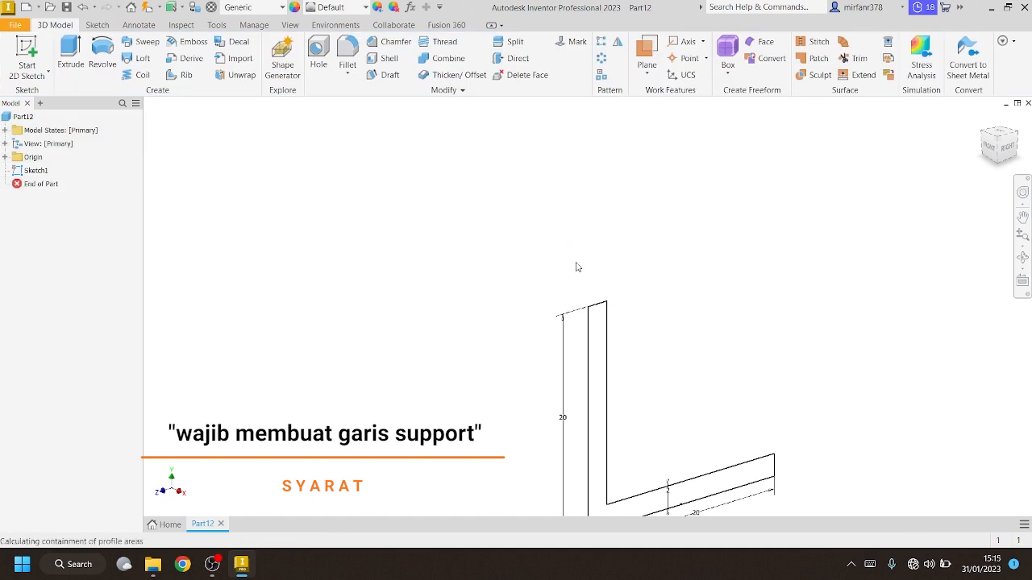
left_click(325, 220)
left_click(321, 238)
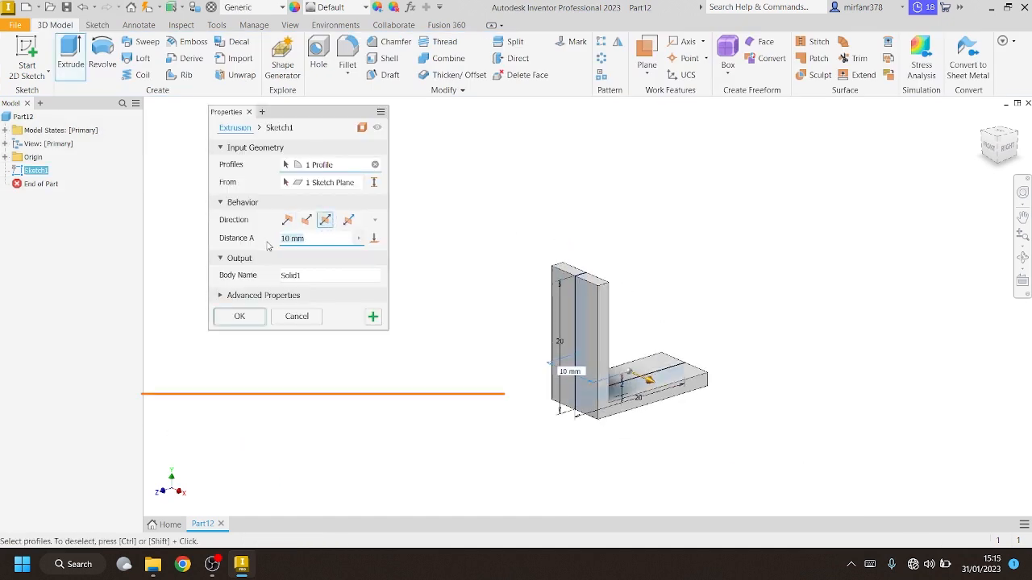
type("50")
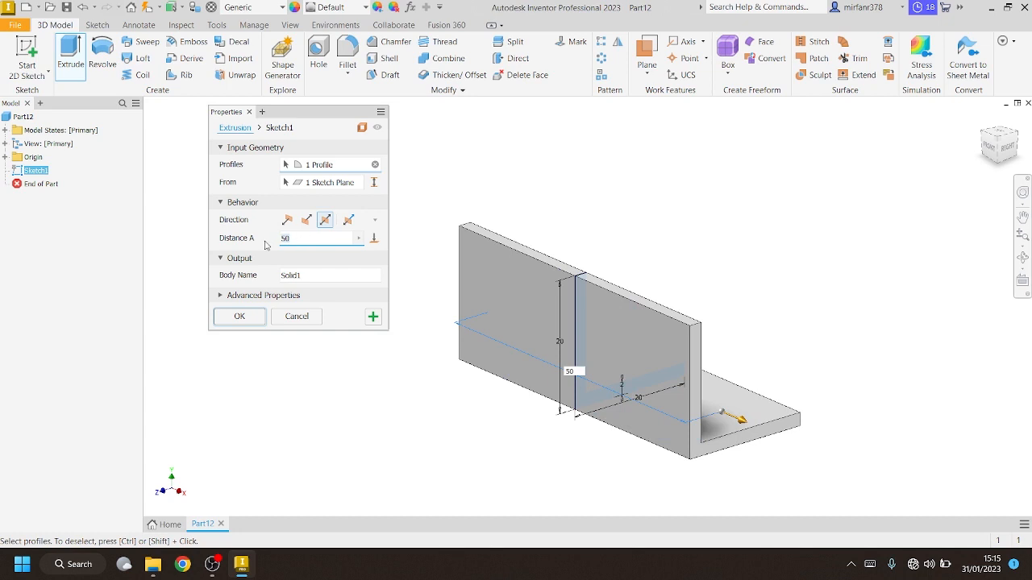
left_click(257, 314)
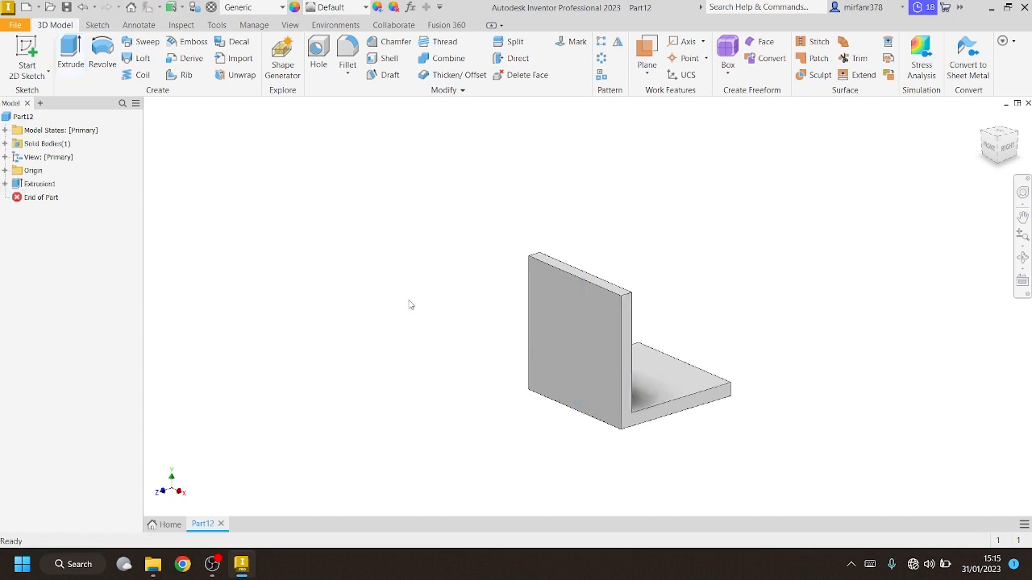
Show the inside of the bracket in an isometric view and start a sketch on the origin YZ plane
left_click(1018, 137)
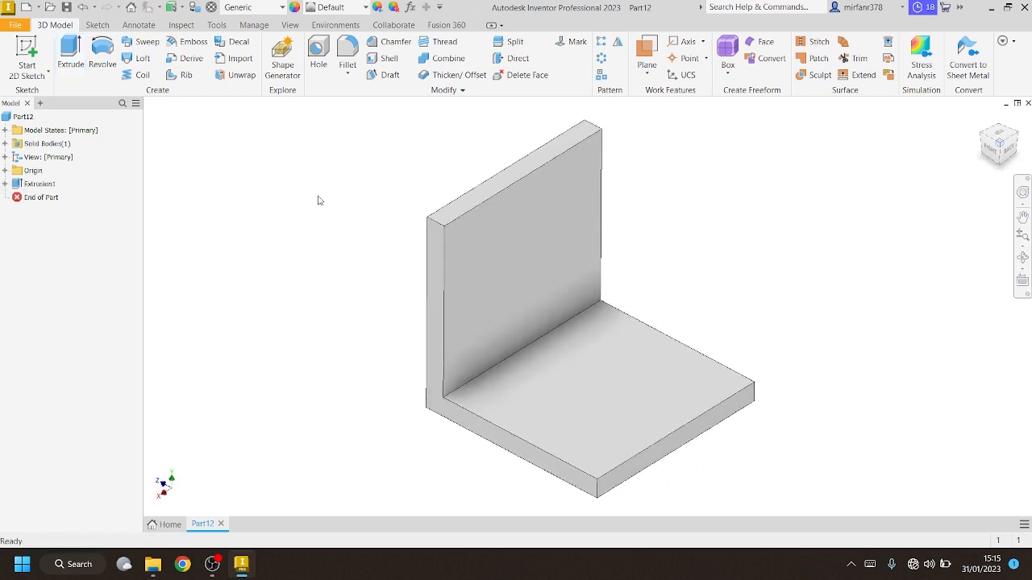
left_click(5, 170)
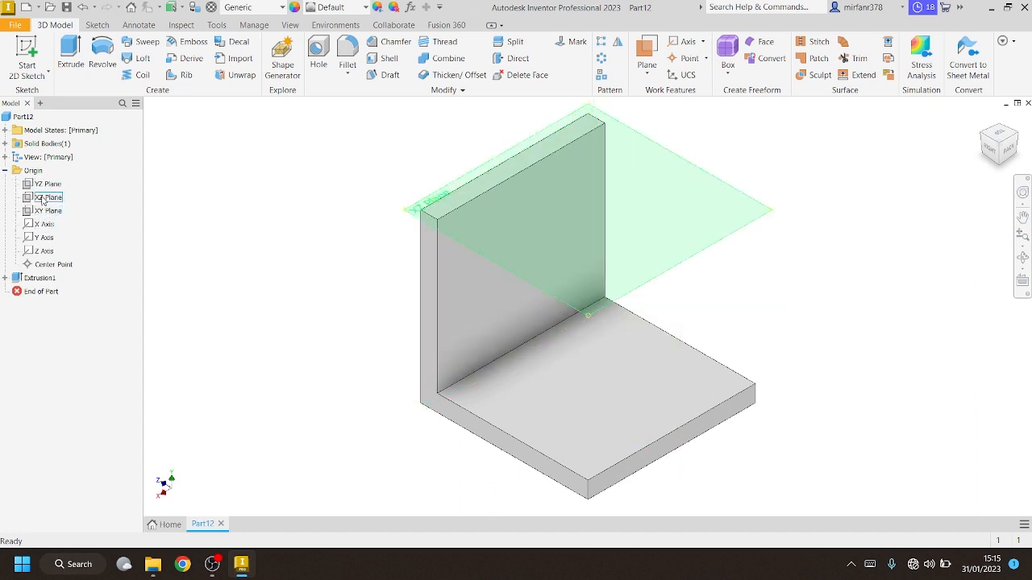
left_click(44, 196)
left_click(27, 49)
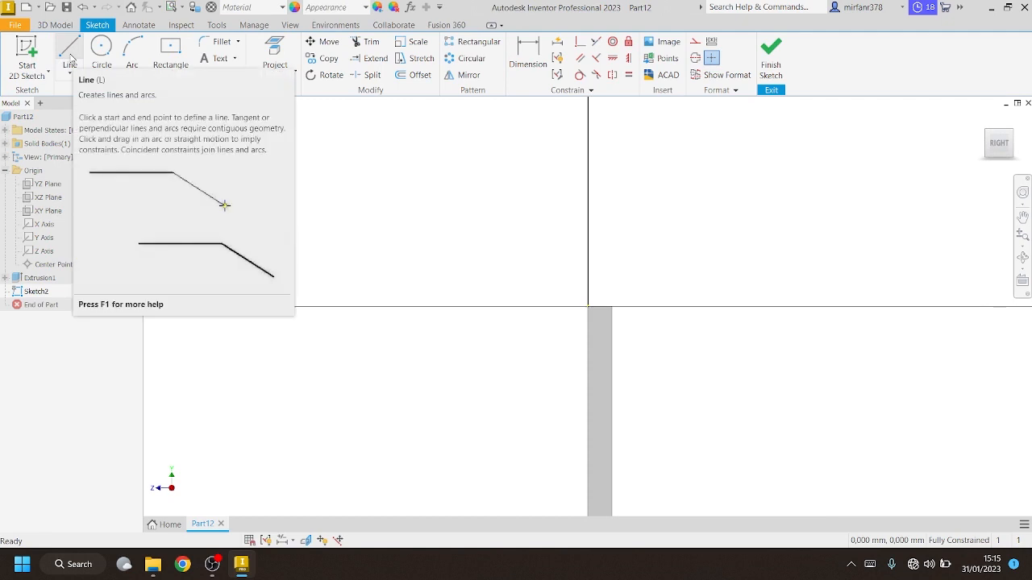
Draw a diagonal line about 14 mm long at 135 degrees across the bracket's inside corner and finish the sketch
left_click(69, 50)
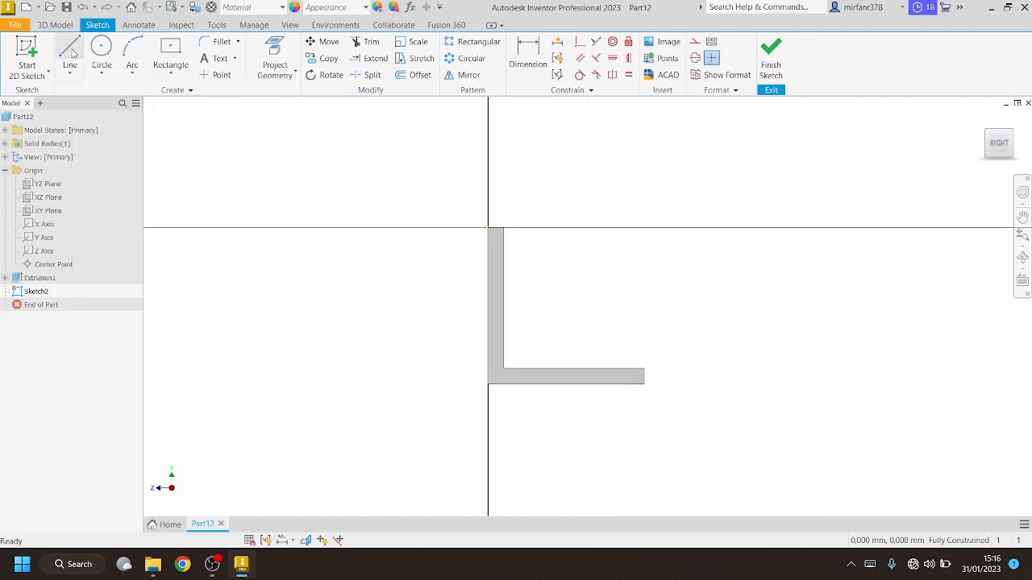
left_click(528, 257)
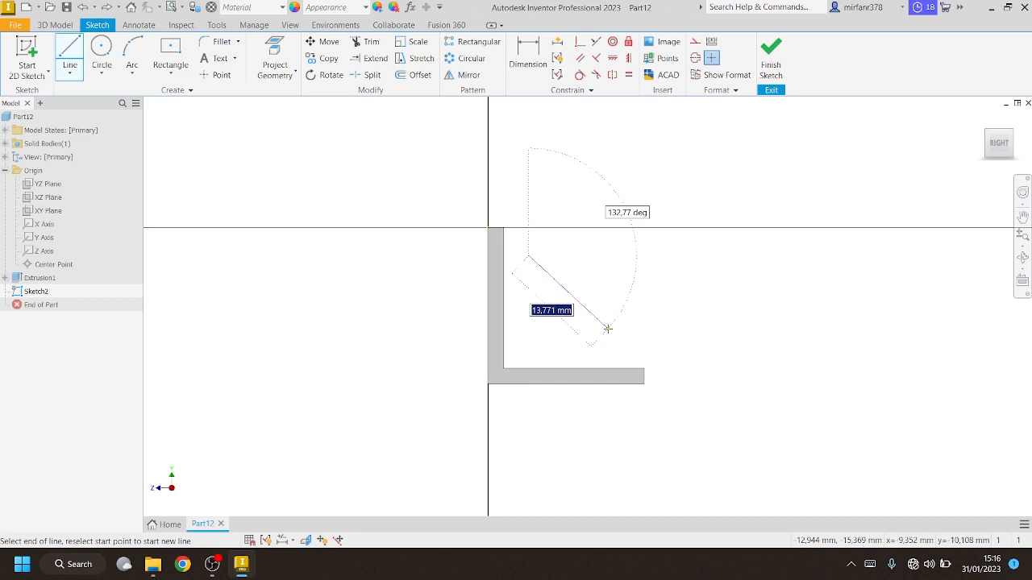
key("Tab")
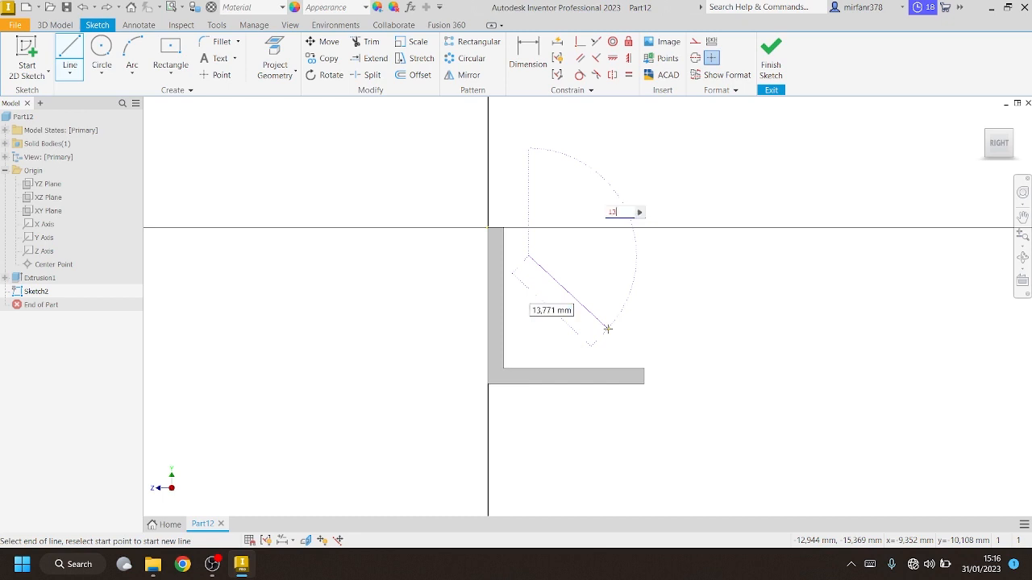
key("Return")
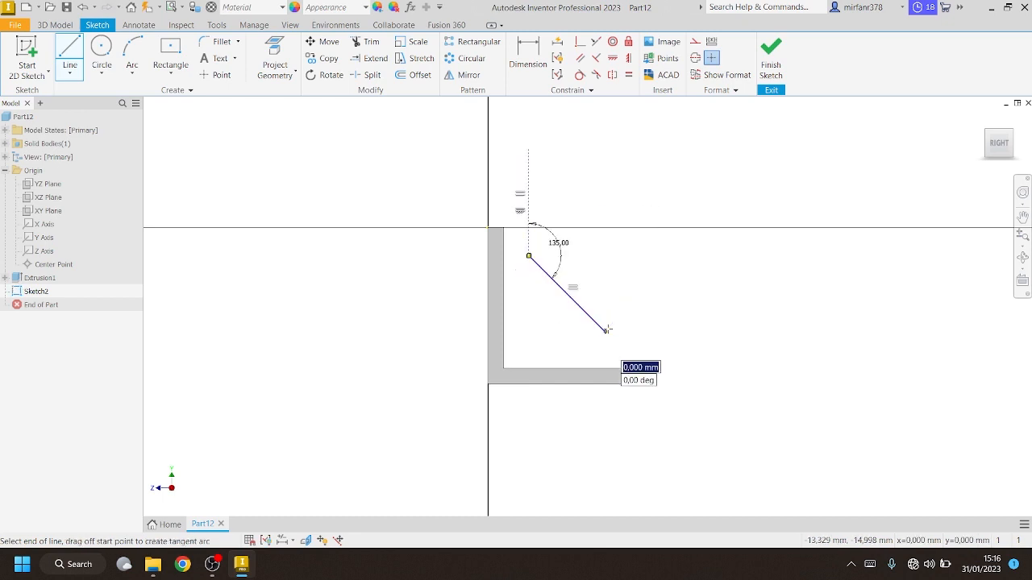
left_click(771, 56)
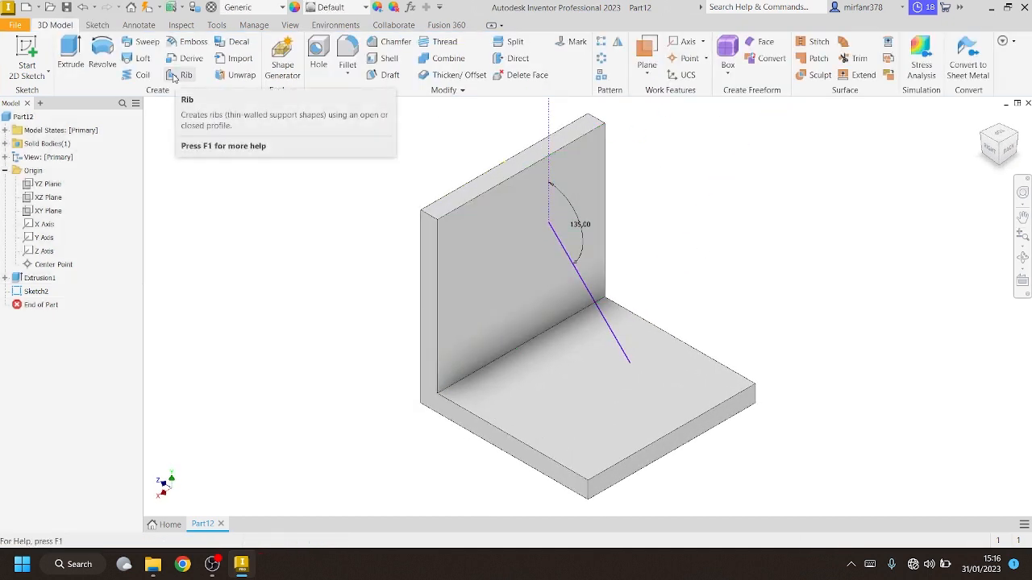
Start a rib from the diagonal line, parallel to the sketch plane, filling toward the bracket's inside corner
left_click(180, 75)
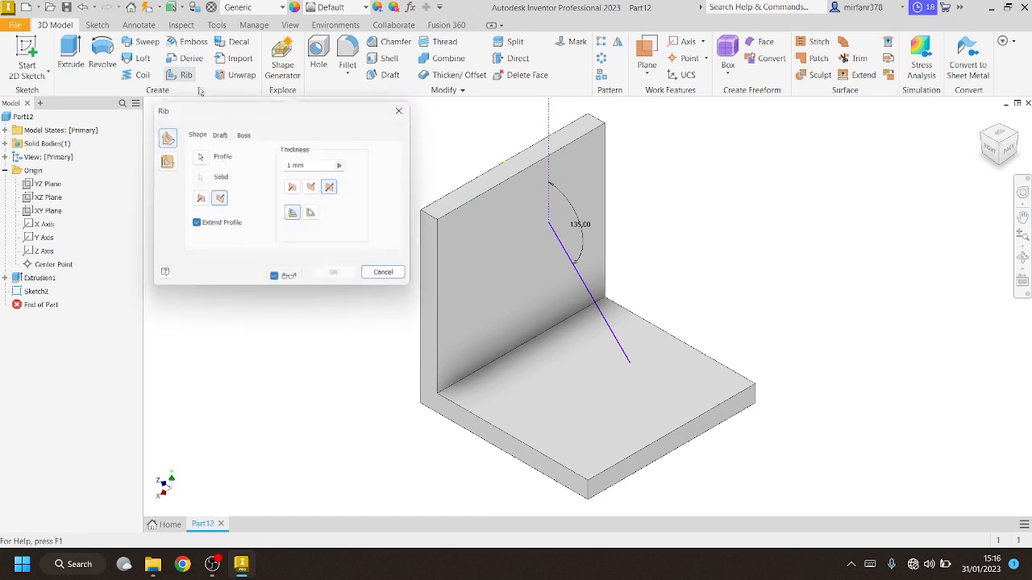
left_click(204, 159)
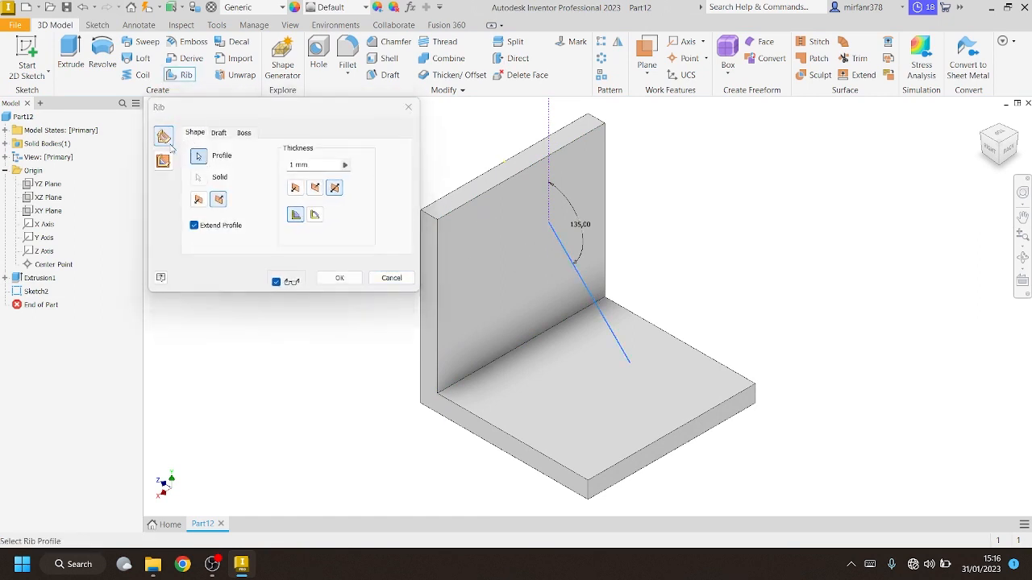
left_click(164, 161)
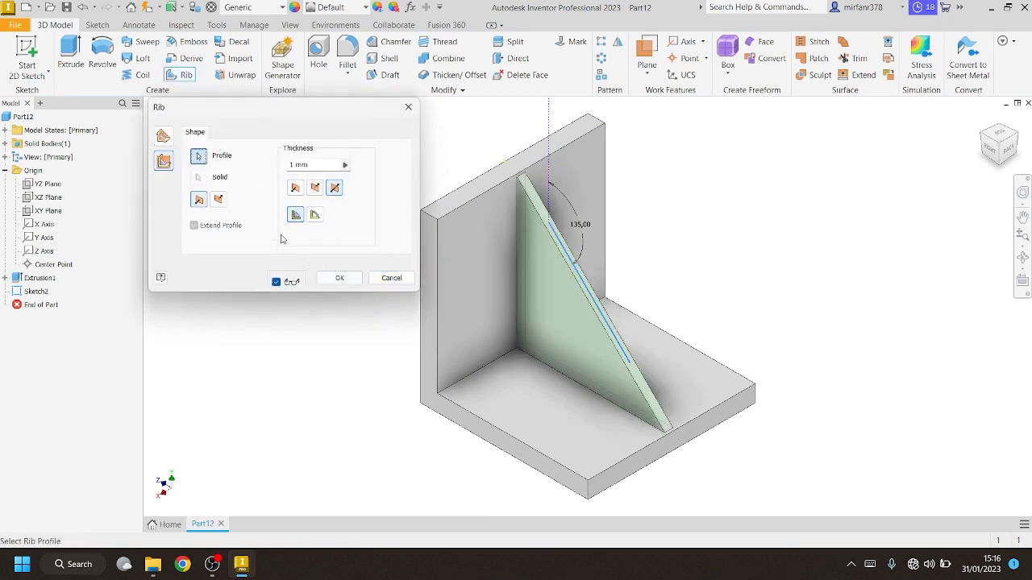
left_click(216, 204)
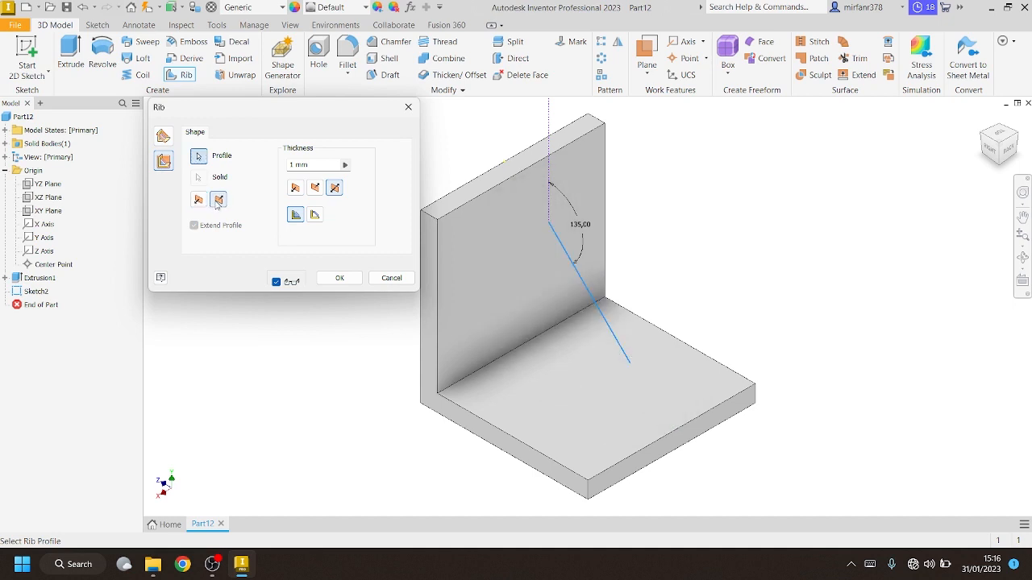
left_click(205, 203)
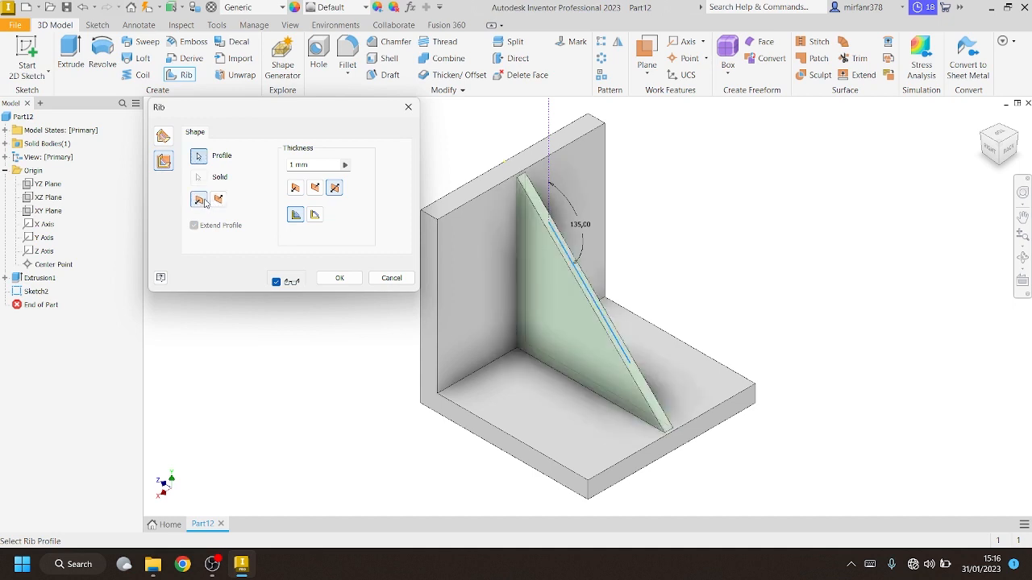
Set the rib's thickness to 2 mm and place it entirely on the near side of the diagonal line
left_click(320, 188)
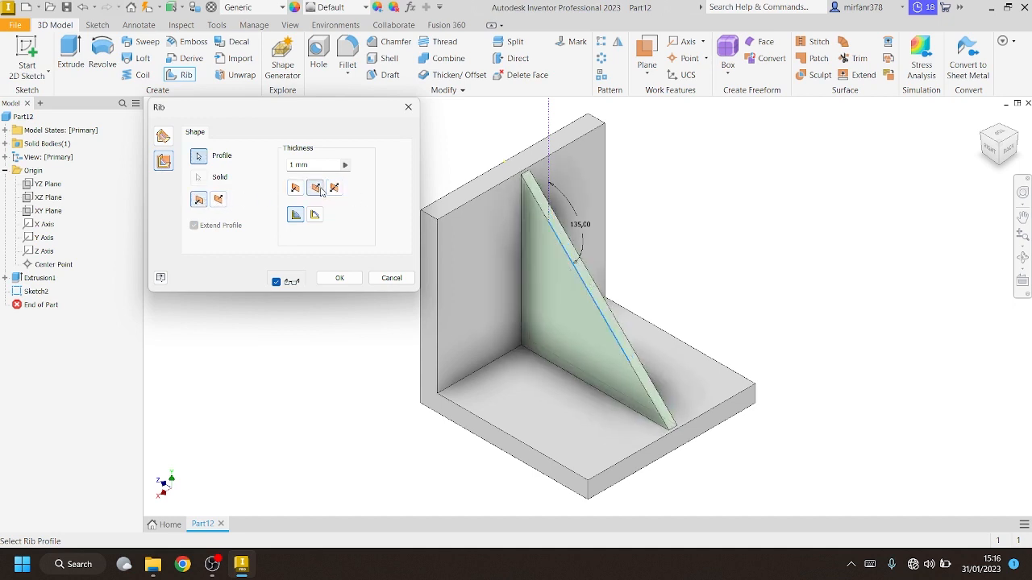
left_click(295, 188)
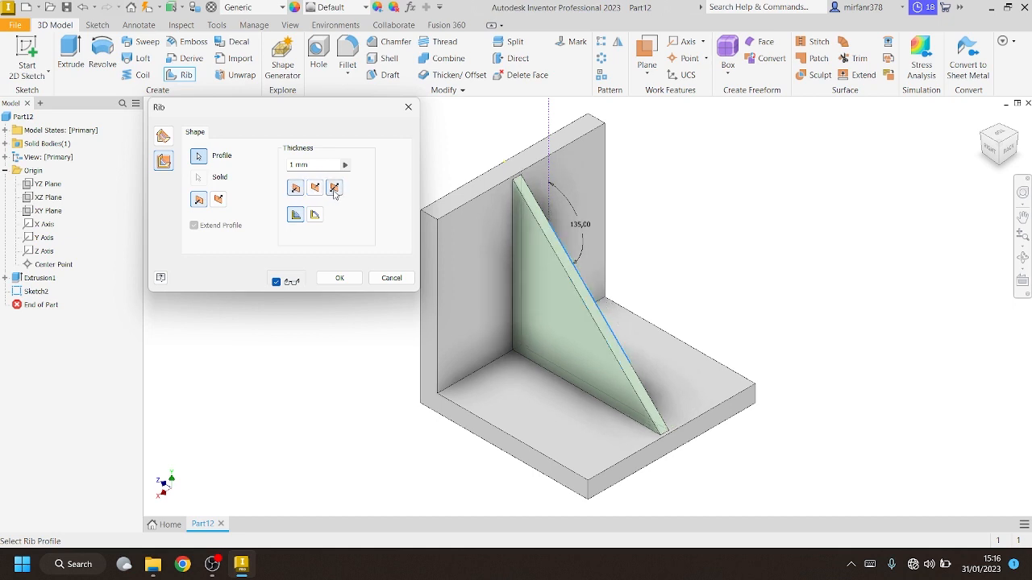
left_click(334, 190)
left_click(318, 165)
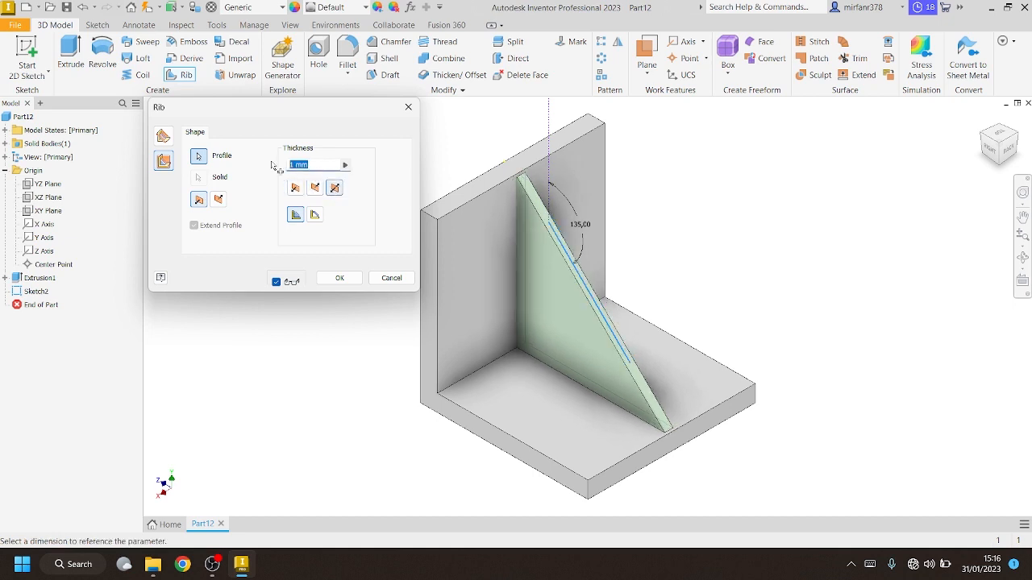
type("2")
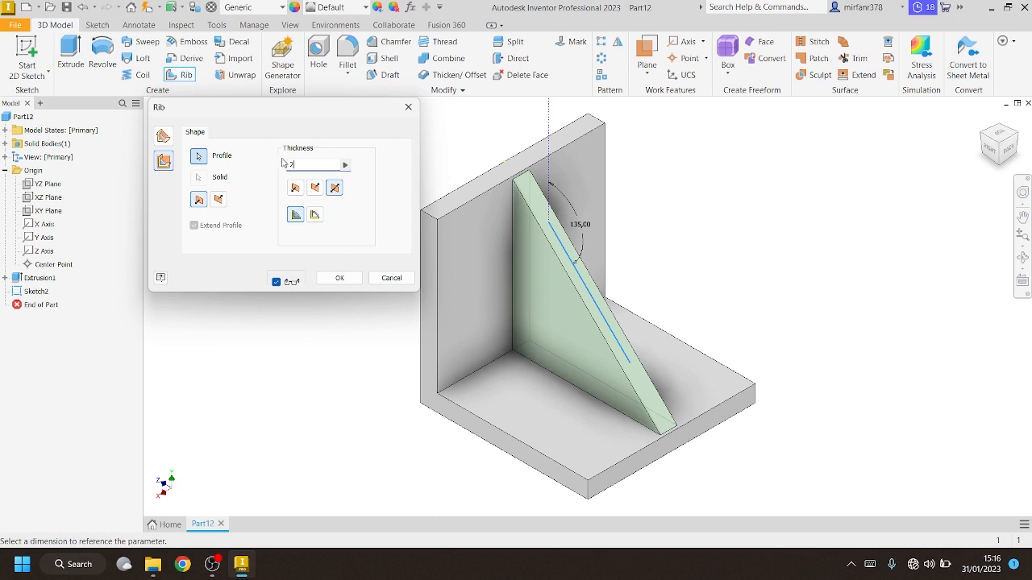
type("4")
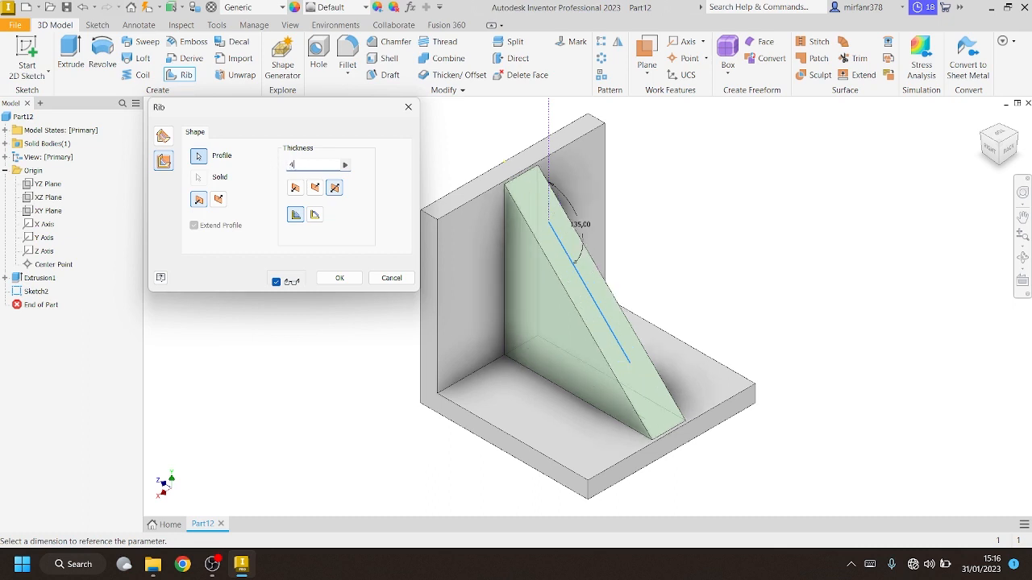
type("2")
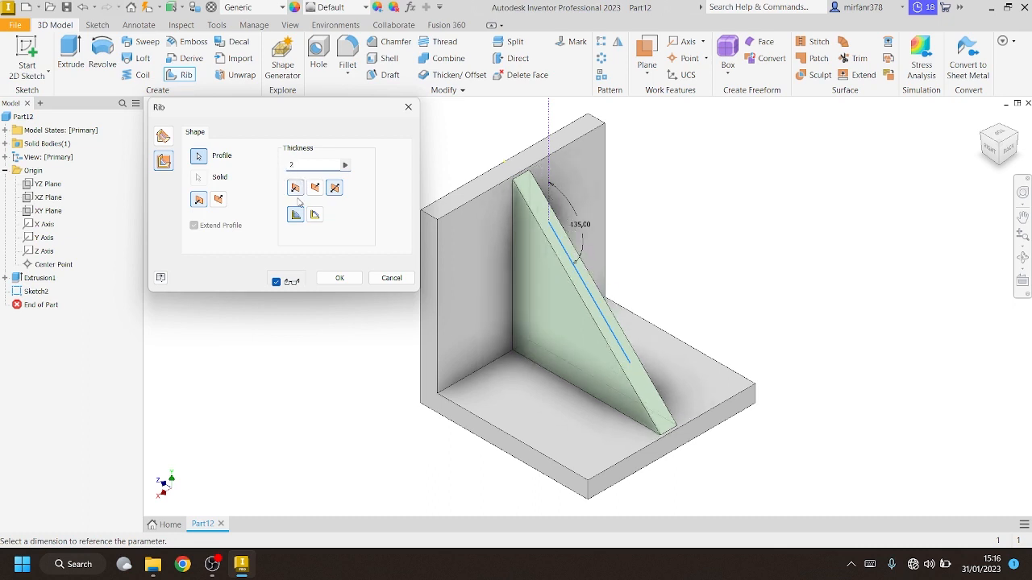
left_click(315, 190)
left_click(295, 189)
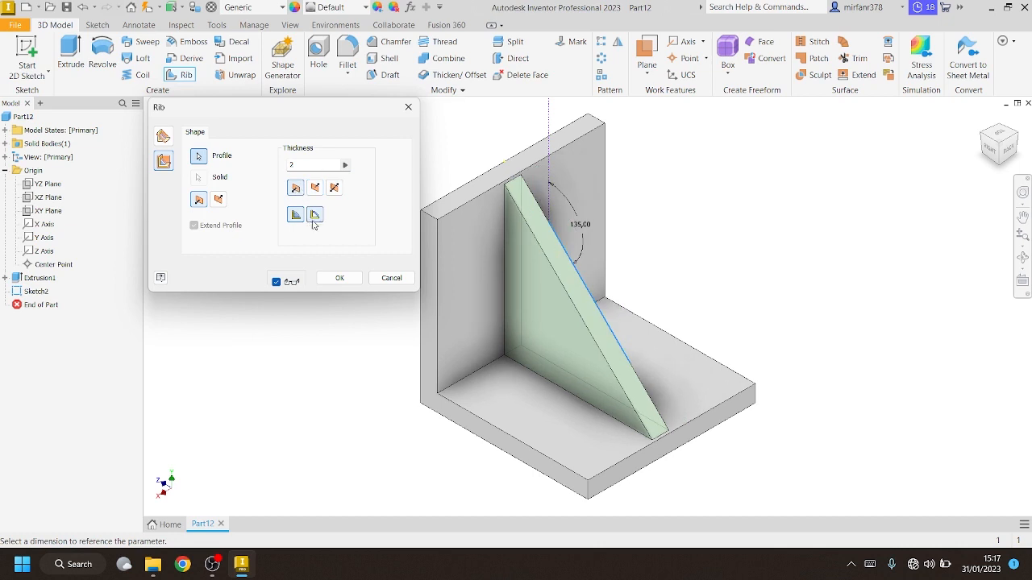
Limit the rib to a finite depth of 2 mm and create it
left_click(314, 215)
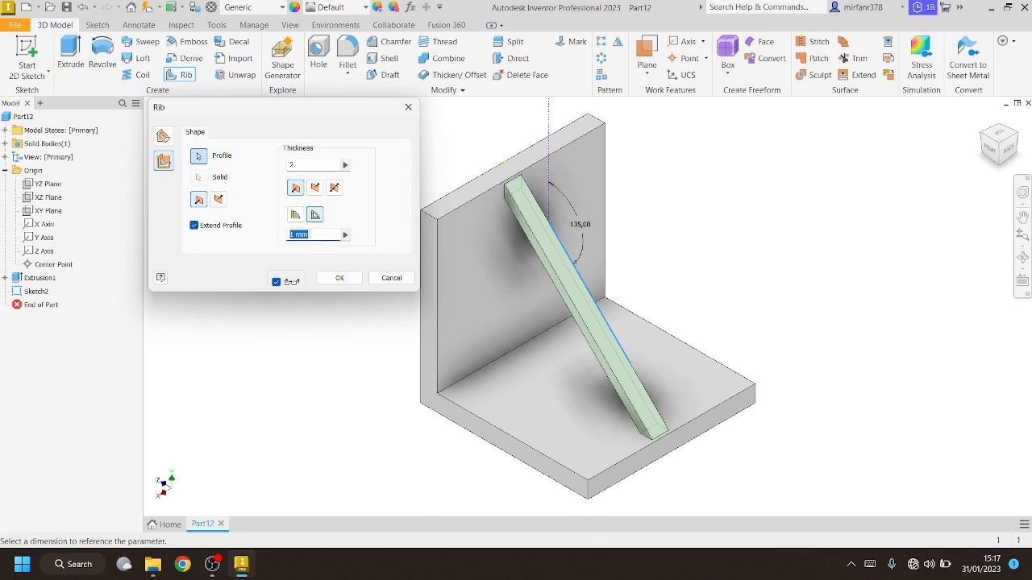
type("4")
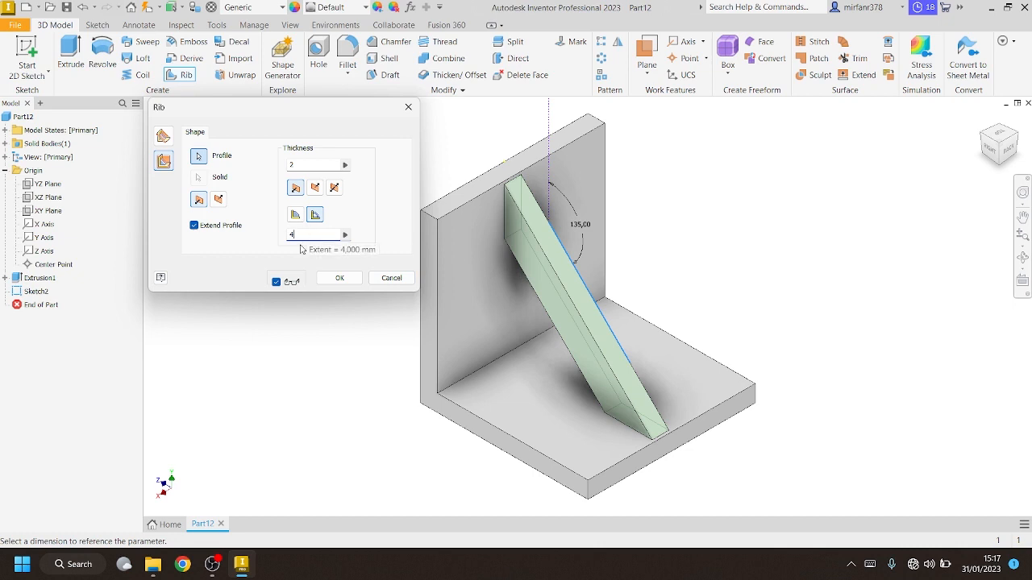
type("2")
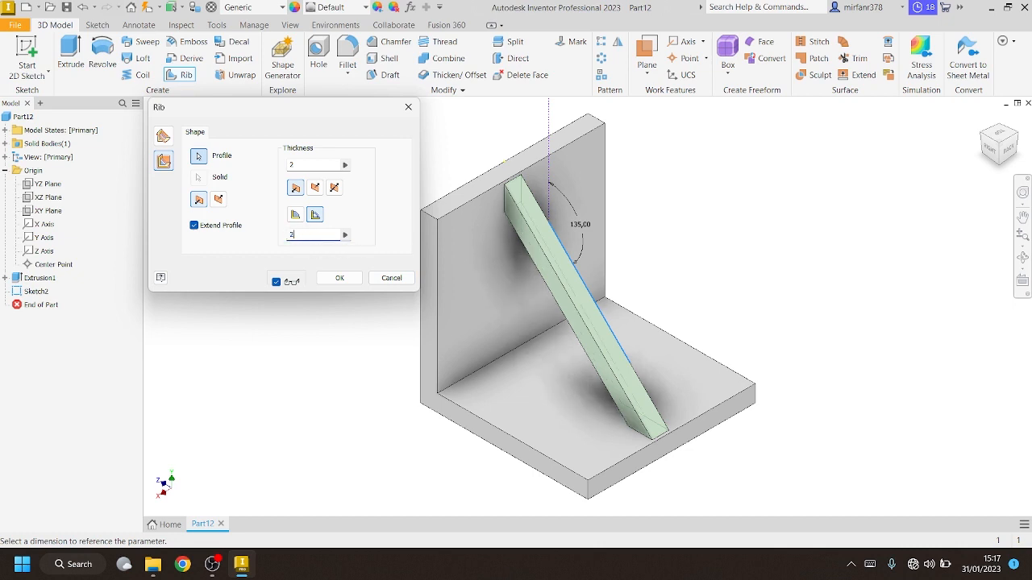
left_click(341, 278)
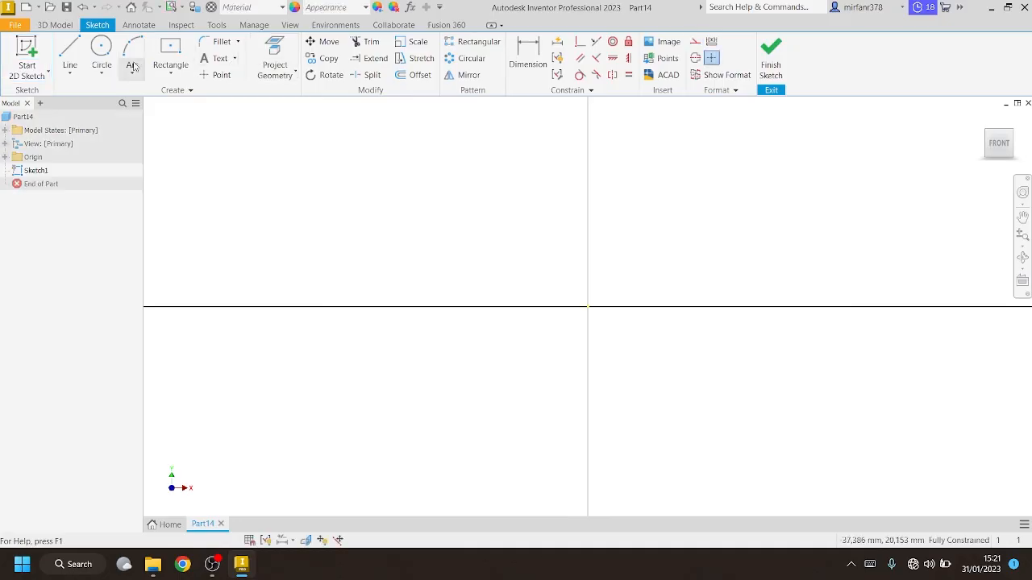
Sketch a rectangle about 42 by 22 mm centred on the origin and finish the sketch
left_click(171, 52)
left_click(589, 306)
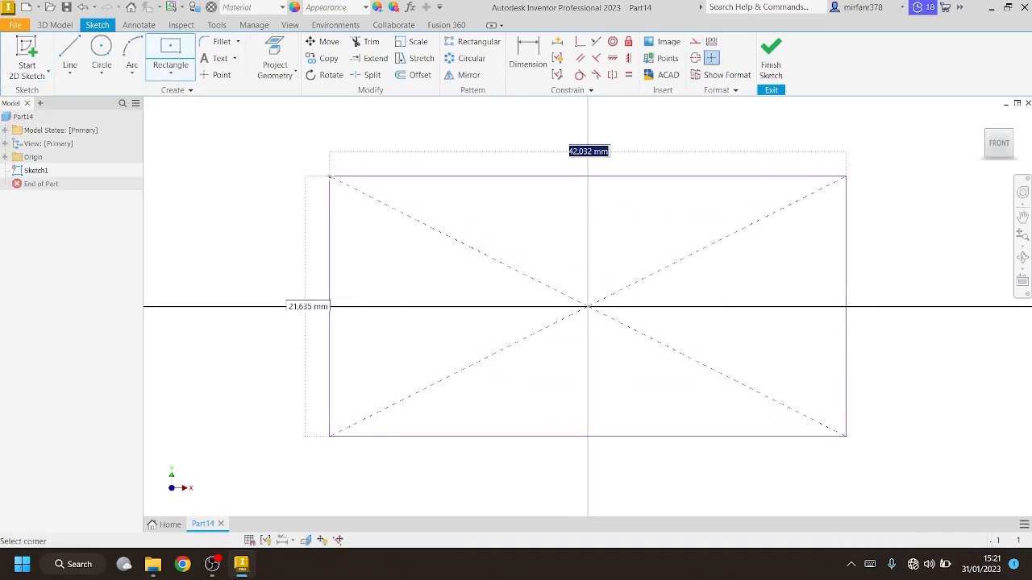
left_click(339, 176)
left_click(771, 65)
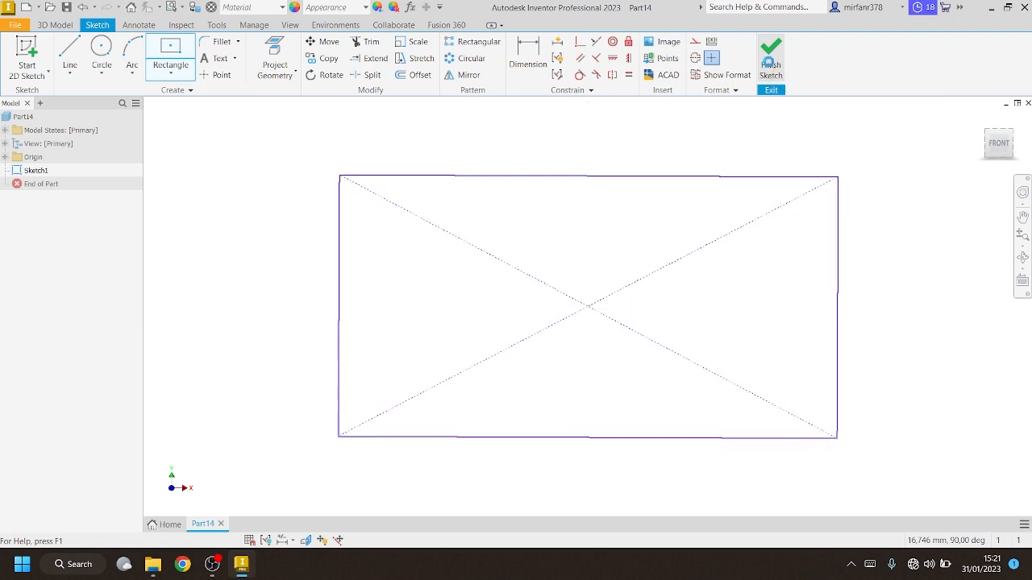
Extrude the rectangle 5 mm into a plate
type("e")
type("5")
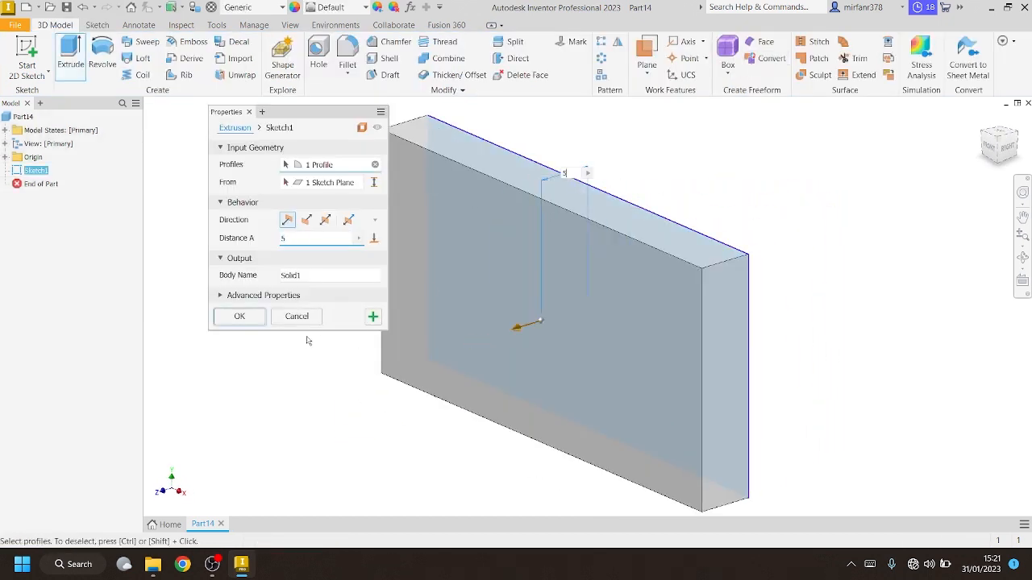
left_click(240, 316)
Create a work plane offset 10 mm in front of the plate's large front face
left_click(646, 66)
left_click(644, 127)
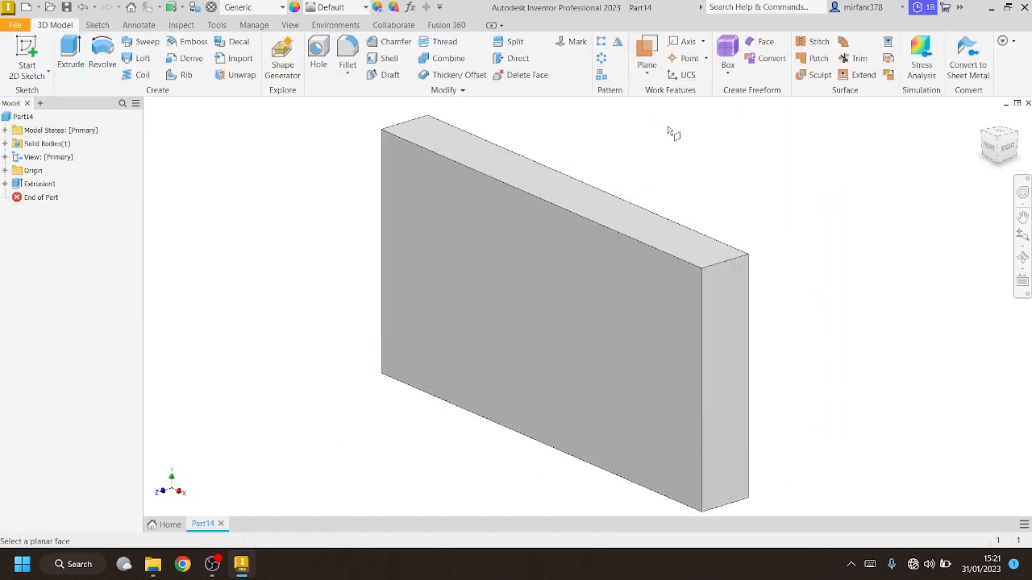
left_click(434, 236)
type("-10")
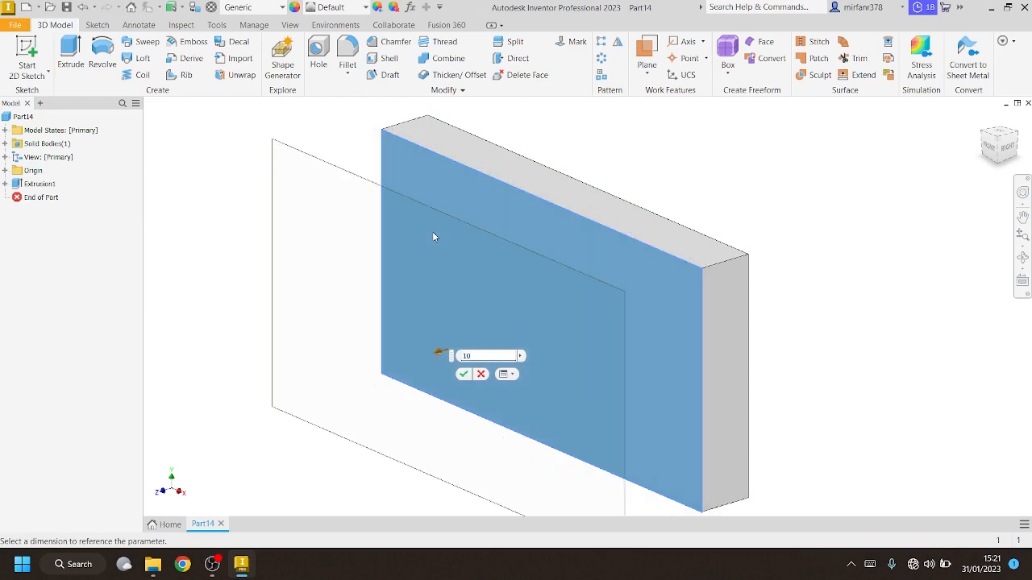
key("Return")
Start a sketch on the offset work plane and insert the image LOGO SEMERU HD (1) over the plate area
left_click(27, 58)
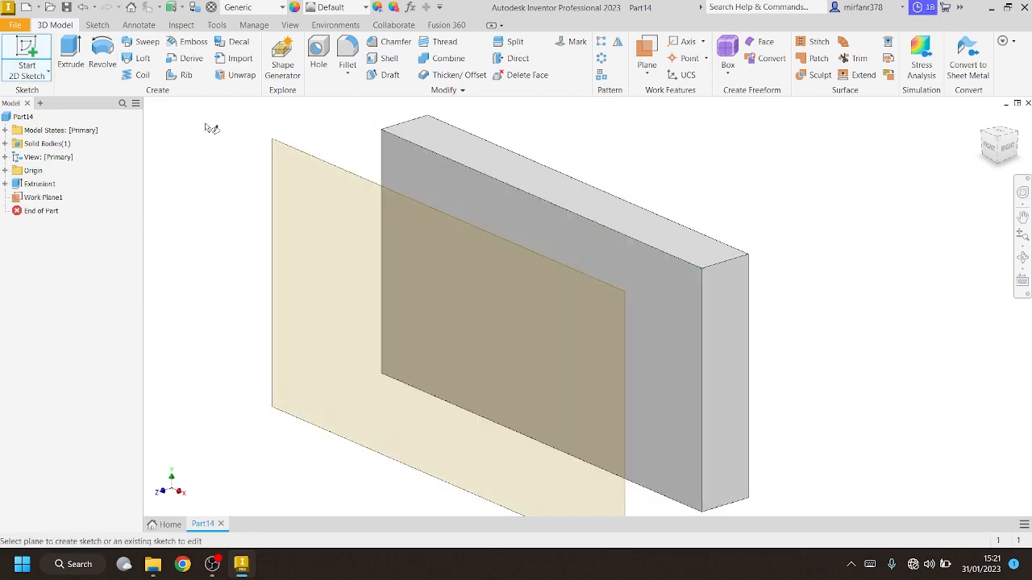
left_click(296, 152)
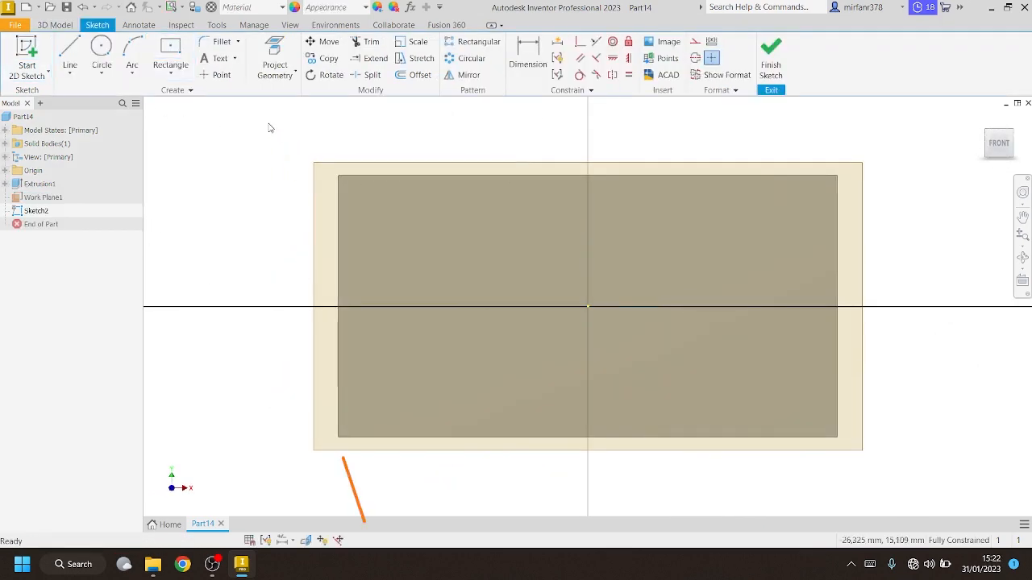
left_click(663, 43)
scroll(499, 207, "down", 10)
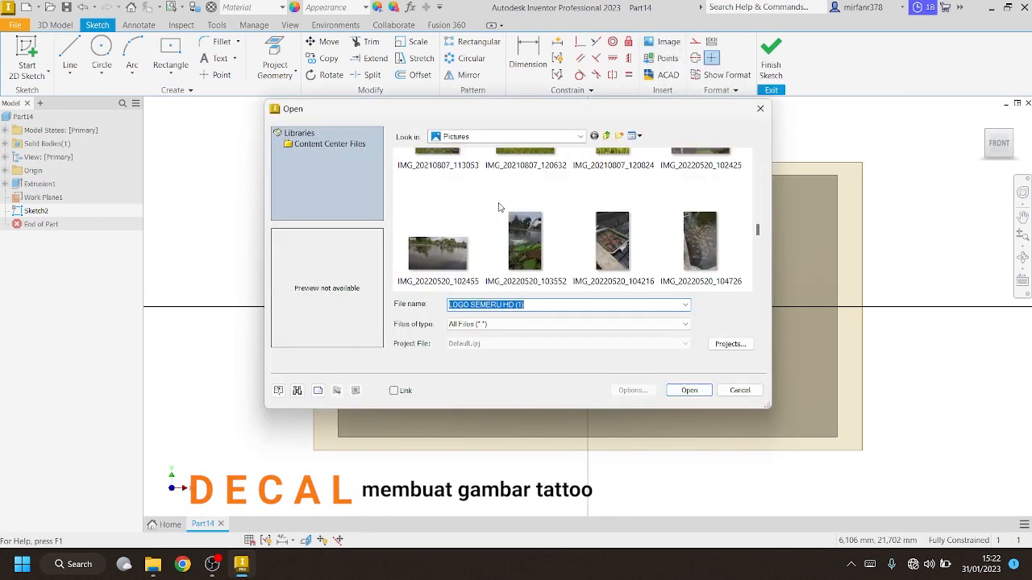
scroll(499, 207, "down", 8)
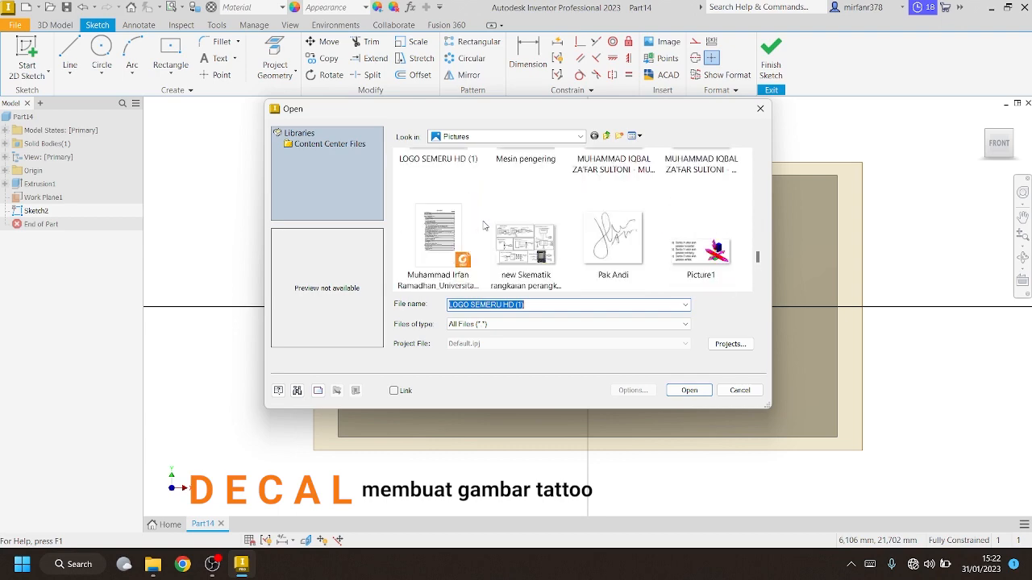
scroll(485, 225, "up", 2)
left_click(689, 390)
scroll(315, 161, "down", 6)
left_click(307, 154)
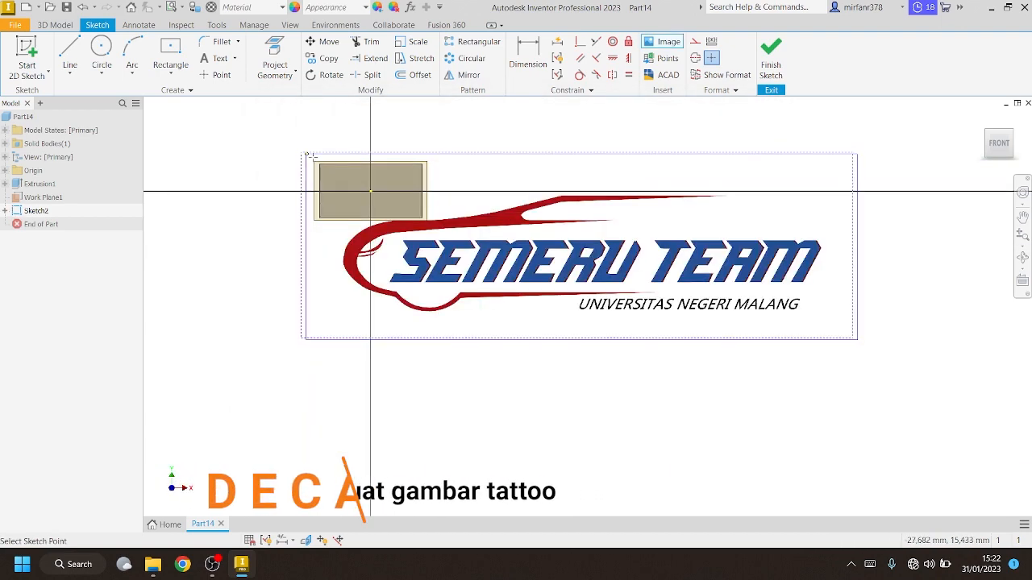
key("Escape")
Shrink the logo image to slightly narrower than the plate, centre it over the plate and finish the sketch
left_click_drag(852, 339, 418, 338)
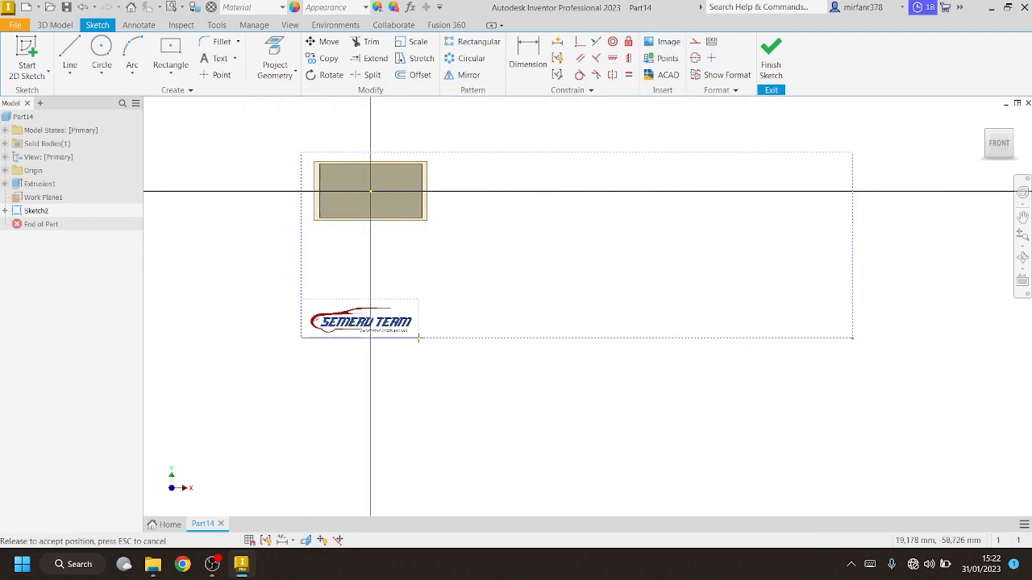
left_click_drag(358, 320, 368, 191)
scroll(367, 188, "up", 6)
mouse_move(584, 253)
left_mouse_down()
mouse_move(567, 251)
mouse_move(580, 266)
mouse_move(524, 250)
mouse_move(476, 230)
mouse_move(461, 206)
left_mouse_up()
left_click(770, 64)
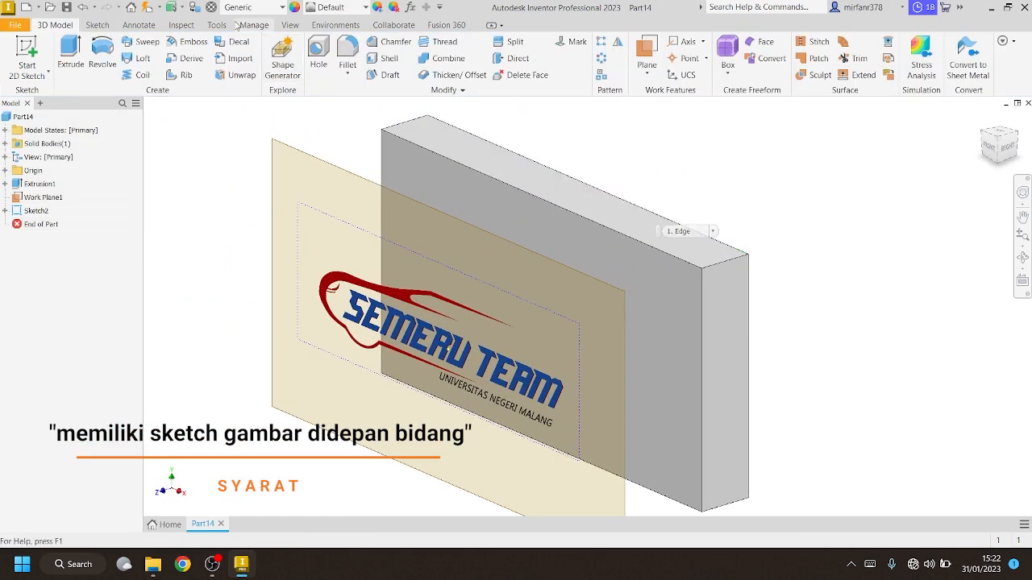
Apply the logo image as a decal on the plate's front face and hide the work plane
left_click(232, 44)
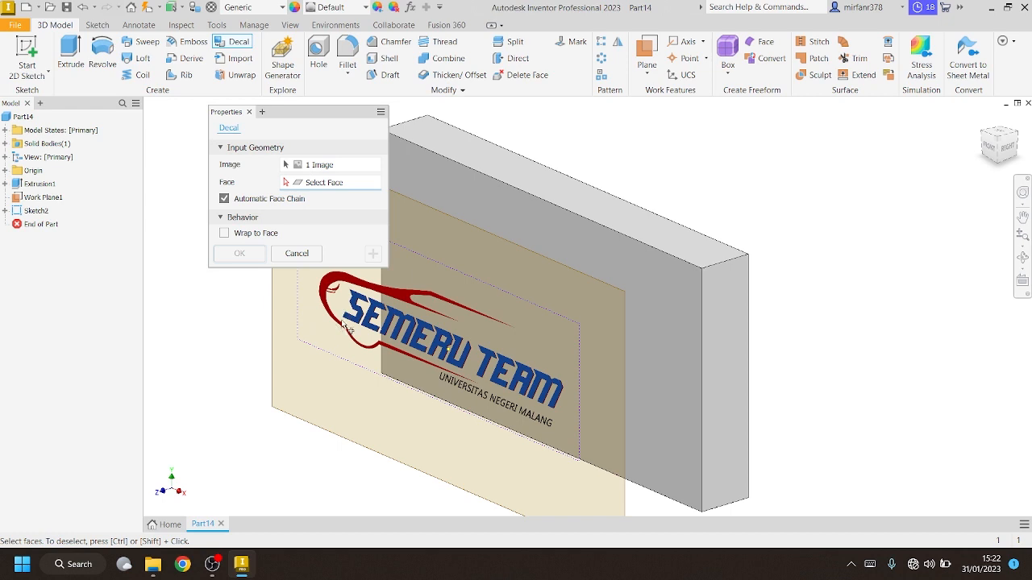
left_click(674, 297)
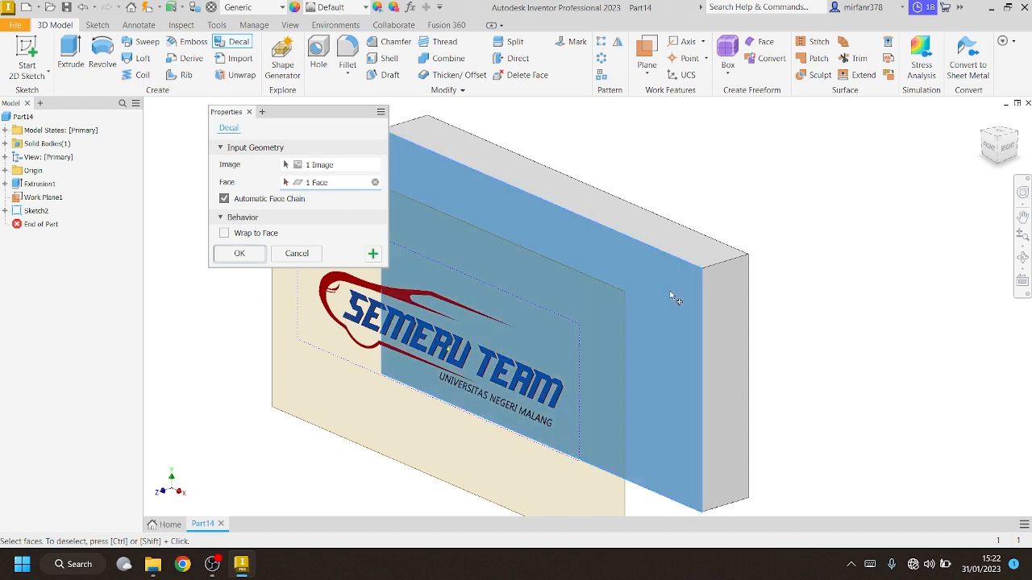
left_click(239, 254)
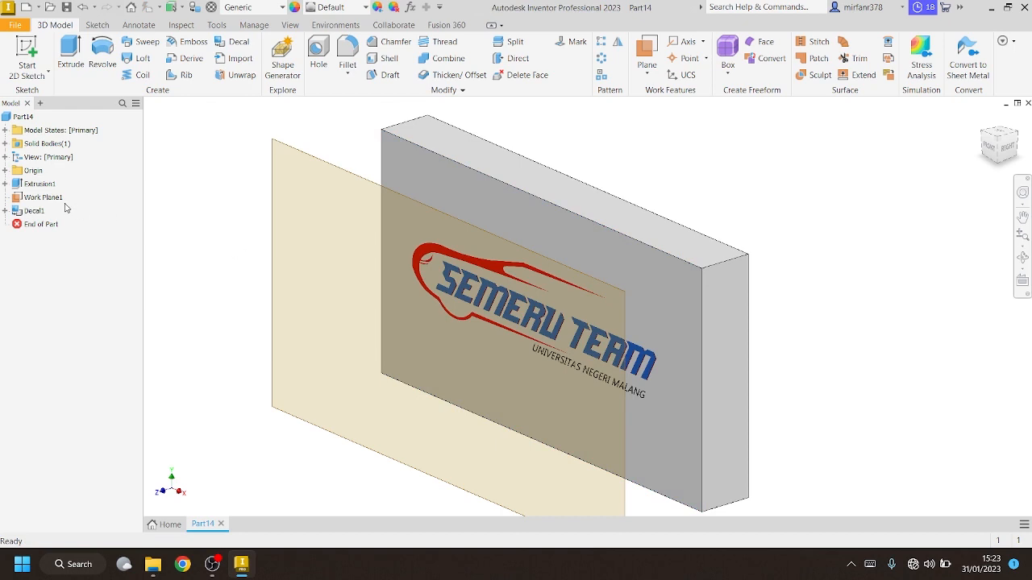
right_click(338, 173)
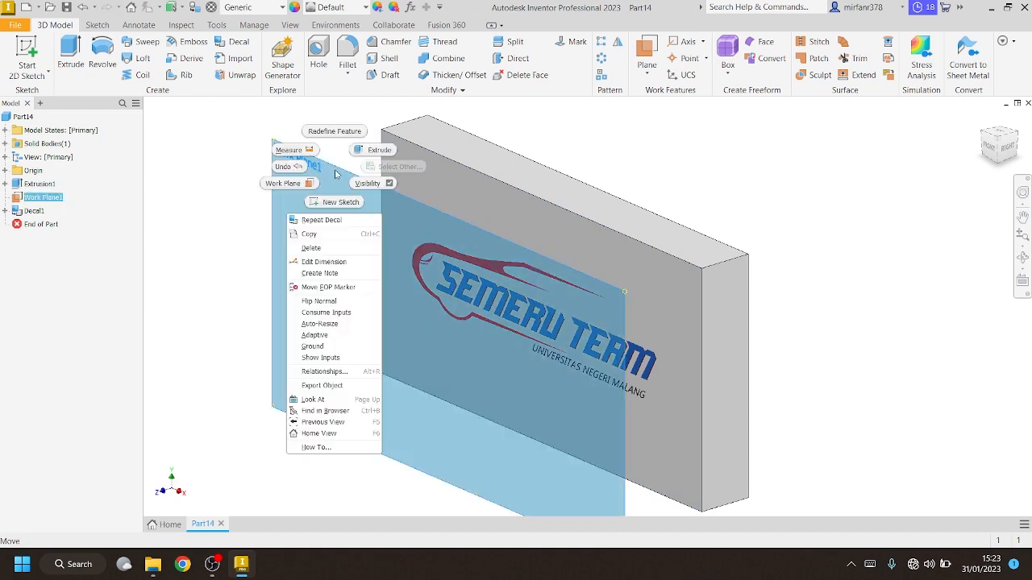
left_click(384, 185)
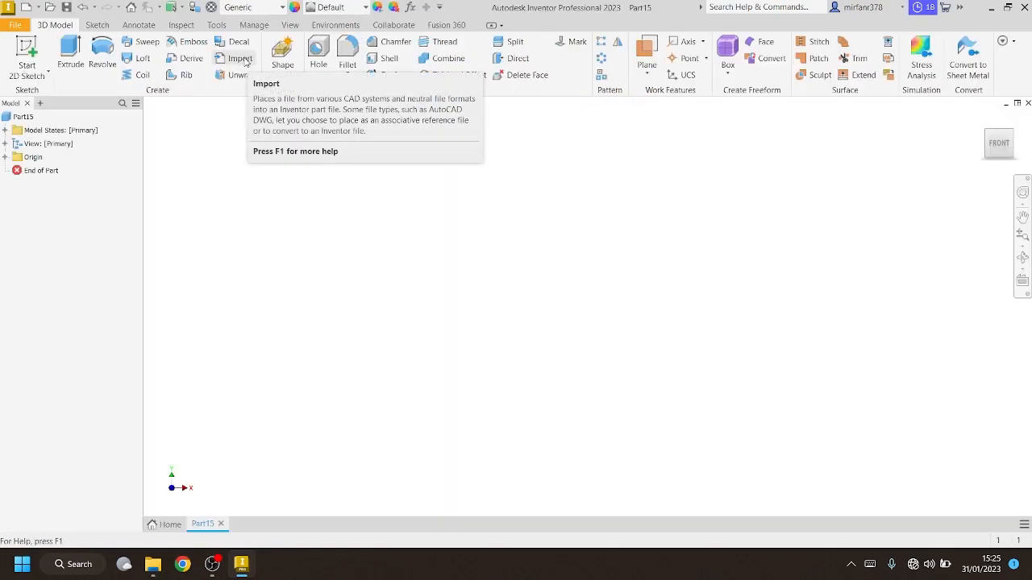
Import decal.stp into the part using the Convert Model option with solids, surfaces and points included
left_click(239, 59)
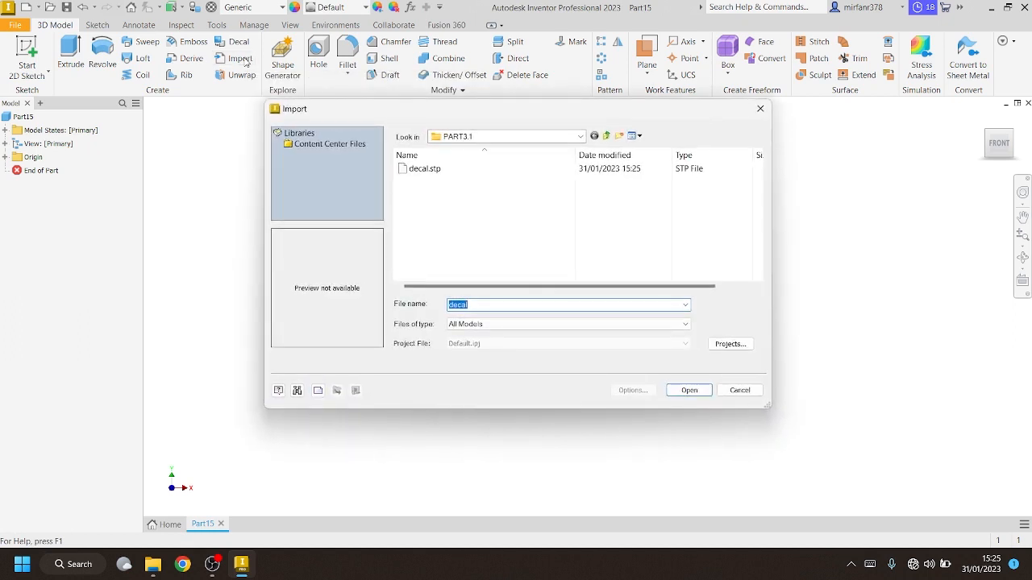
left_click(427, 169)
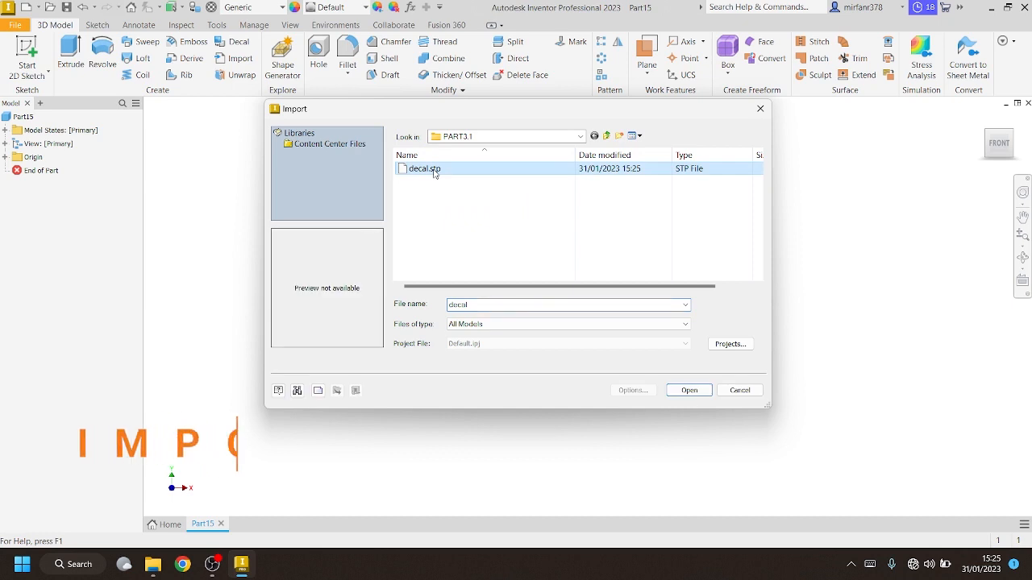
left_click(686, 325)
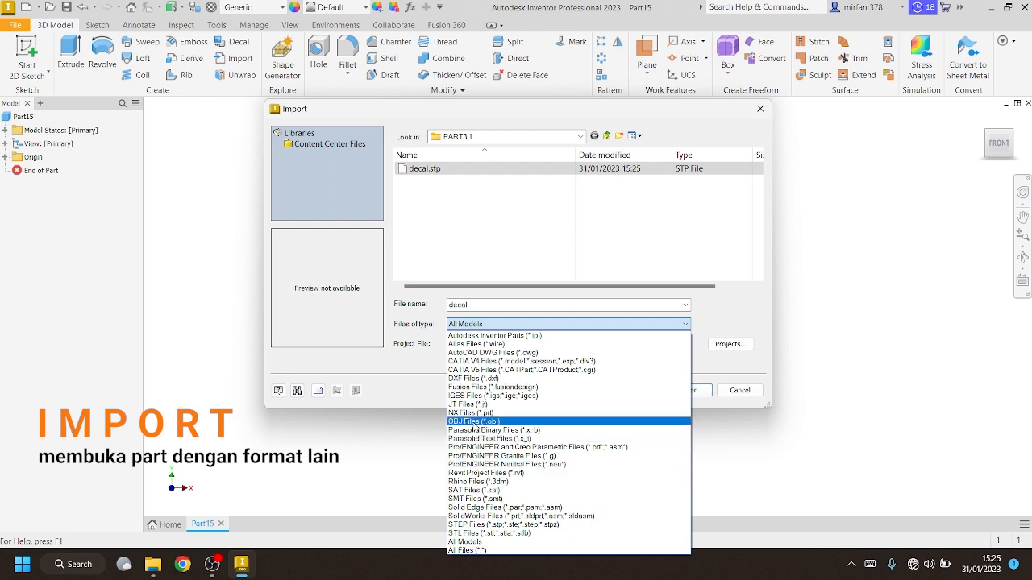
left_click(437, 327)
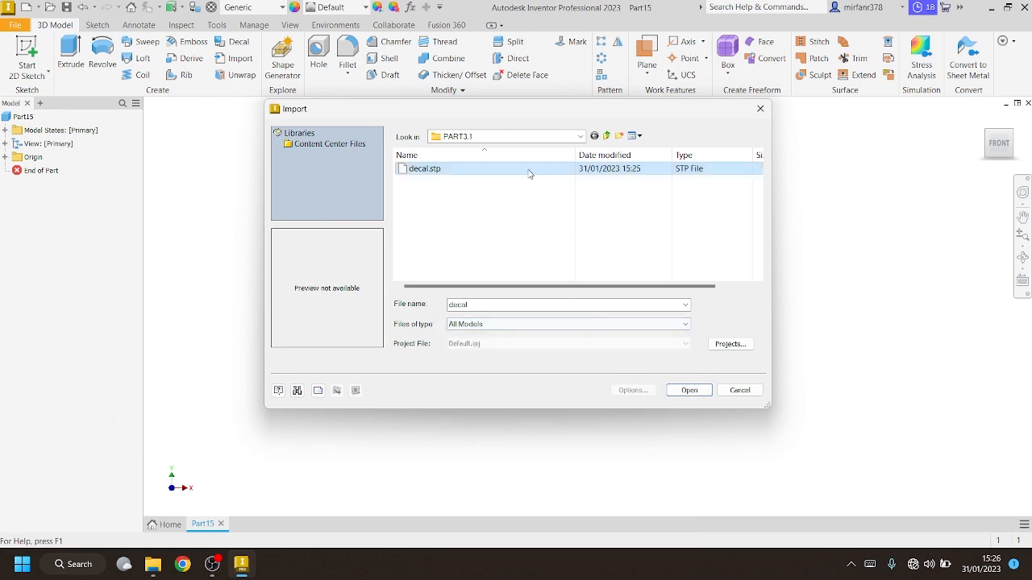
left_click(704, 394)
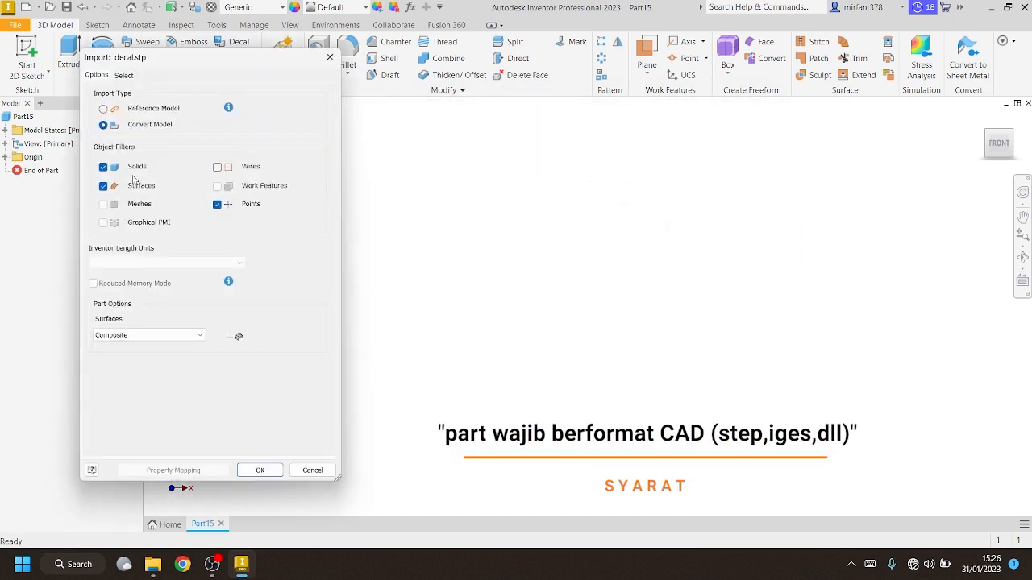
left_click(125, 75)
left_click(99, 76)
left_click(260, 471)
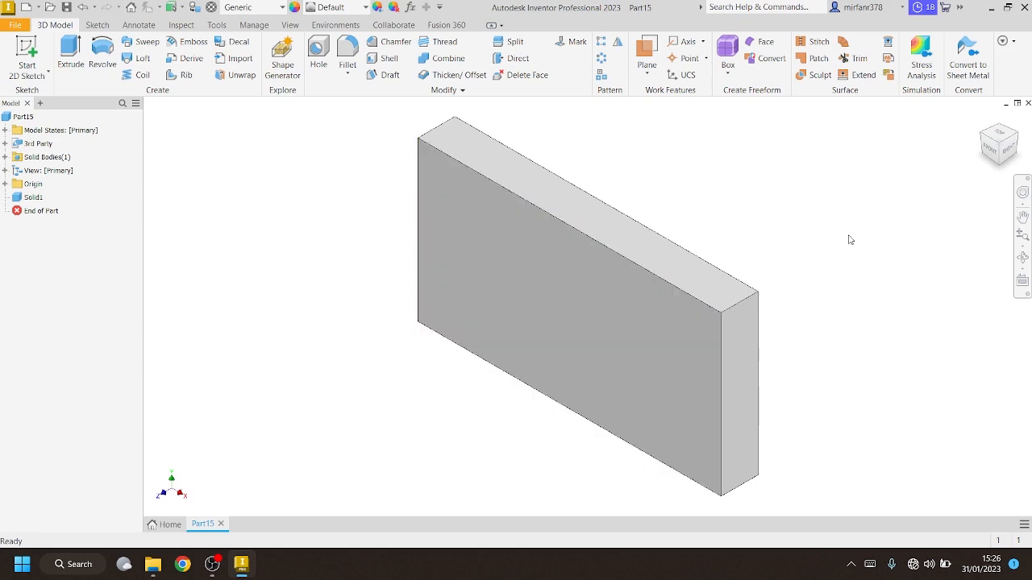
left_click(1022, 133)
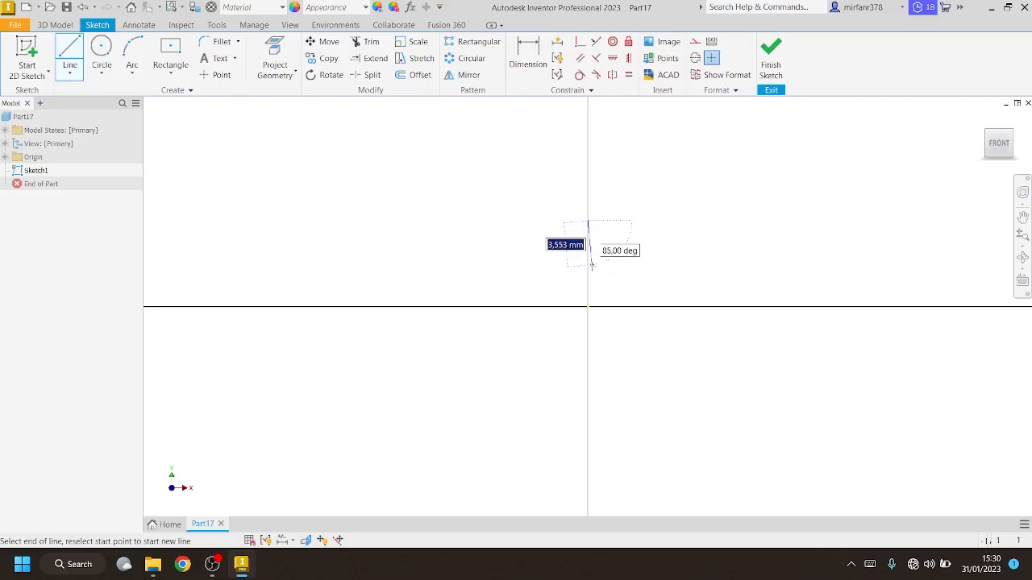
Sketch a stepped line: about 7 mm down to the origin, about 7.3 mm horizontally along the X axis, then vertically downward
left_click(587, 307)
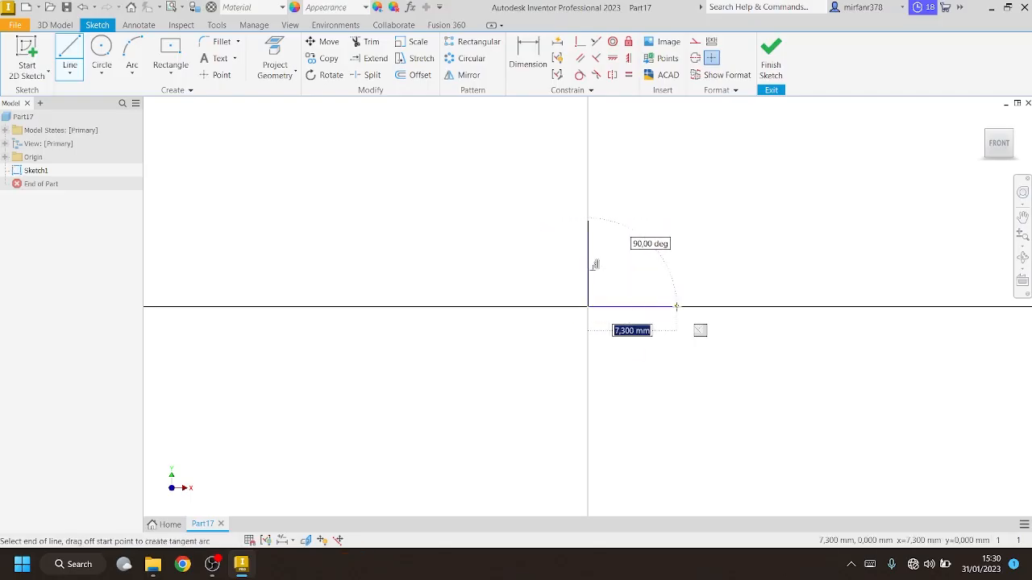
left_click(675, 404)
key("Escape")
Offset the stepped line about 0.7 mm to its upper-right side and close both open ends with short lines
left_click(413, 74)
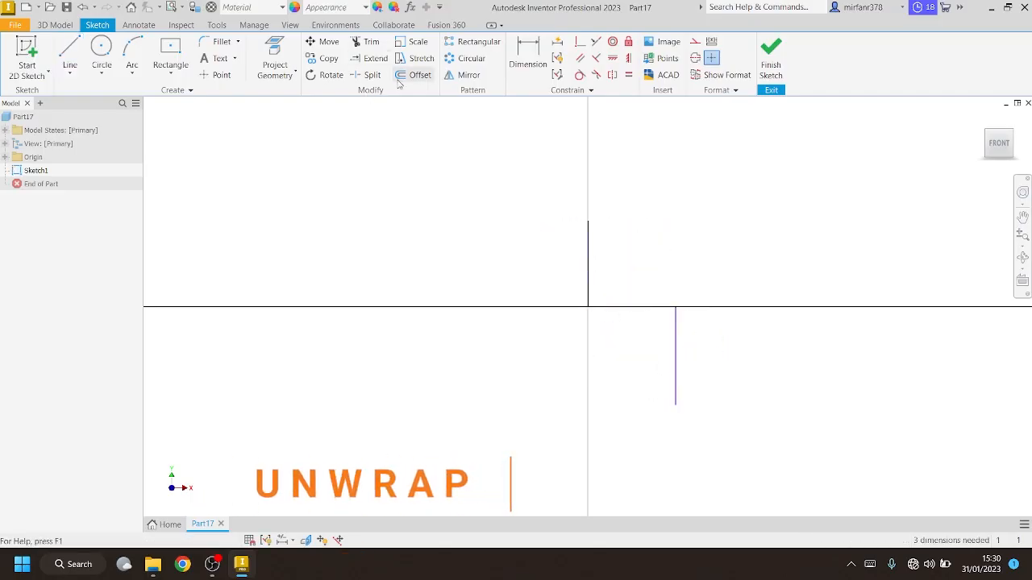
left_click(589, 242)
left_click(597, 242)
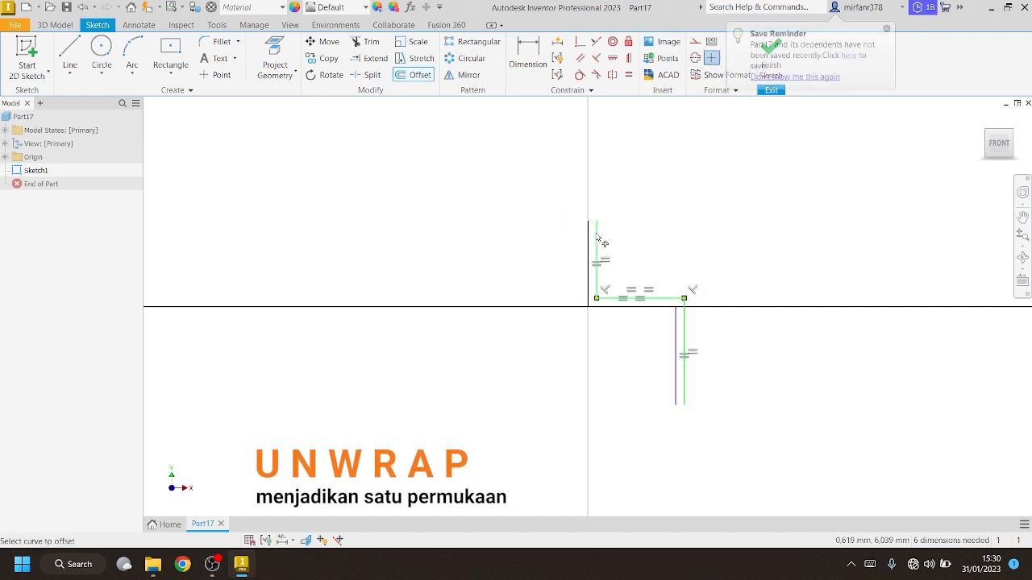
key("l")
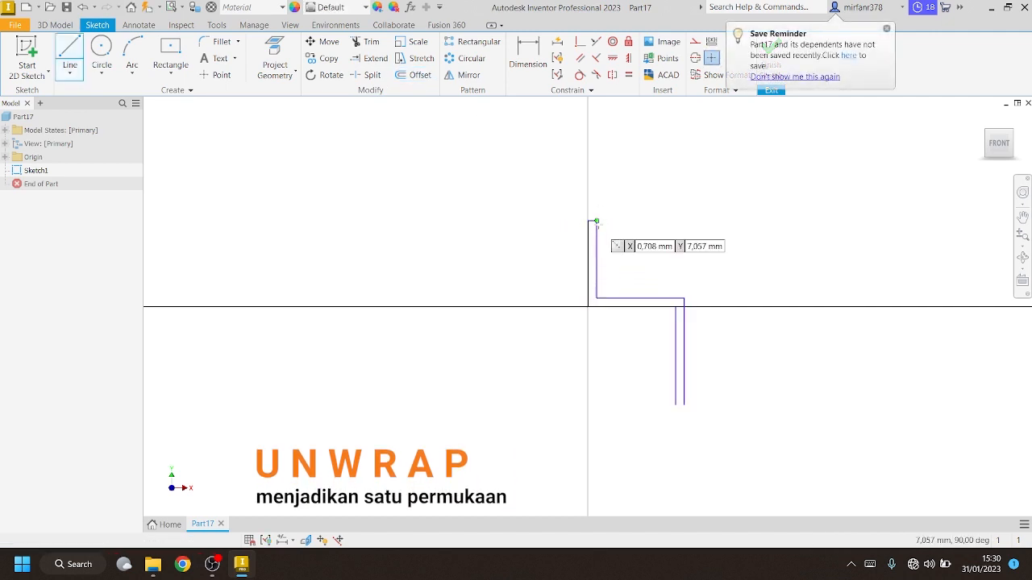
left_click(676, 404)
left_click(683, 404)
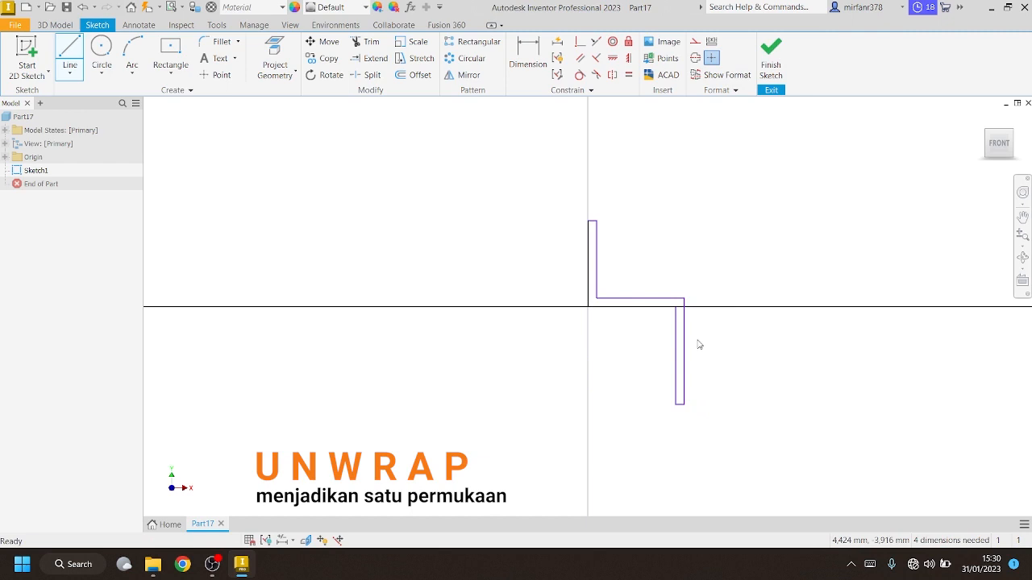
Finish the sketch and extrude the stepped profile symmetrically by 10 mm
left_click(771, 56)
key("e")
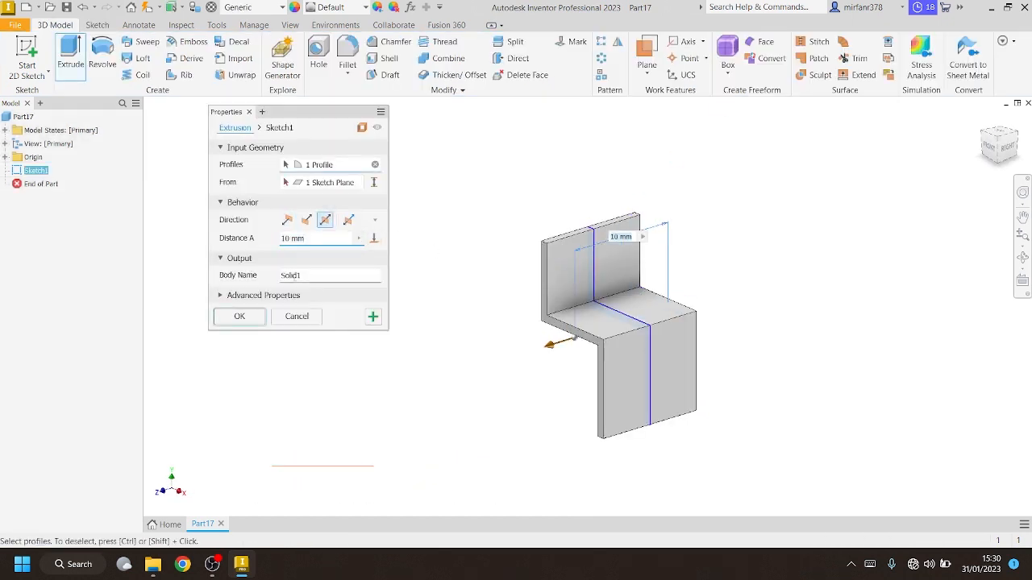
left_click(250, 316)
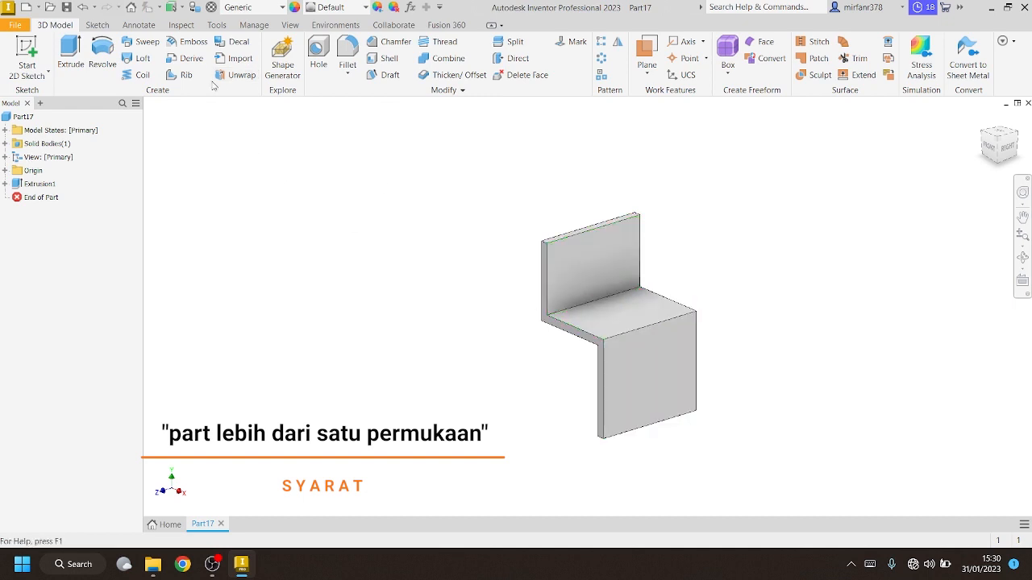
Start an Unwrap of the stepped part's three connected outer faces, with Auto Face Chain turned off
left_click(237, 75)
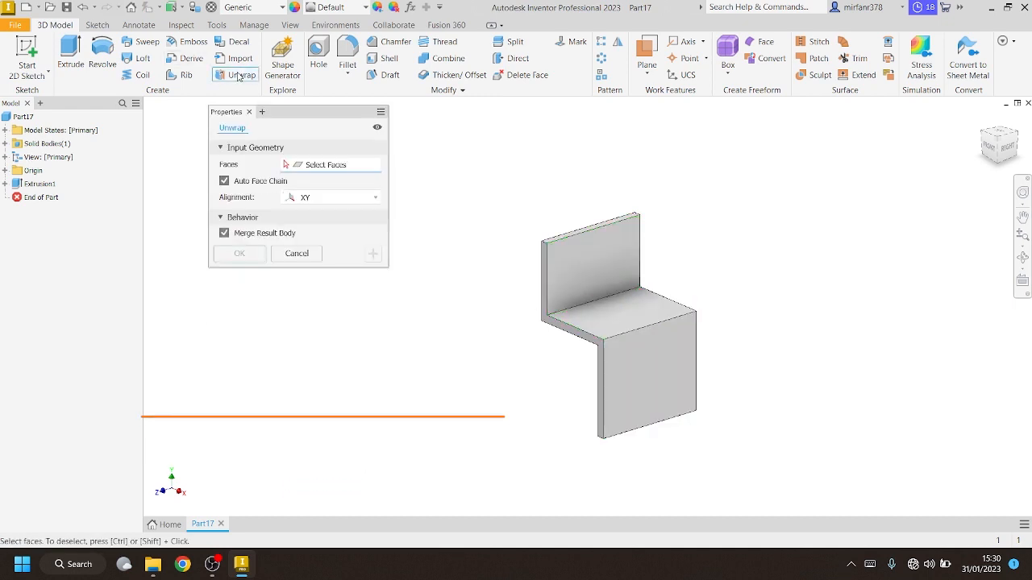
left_click(581, 267)
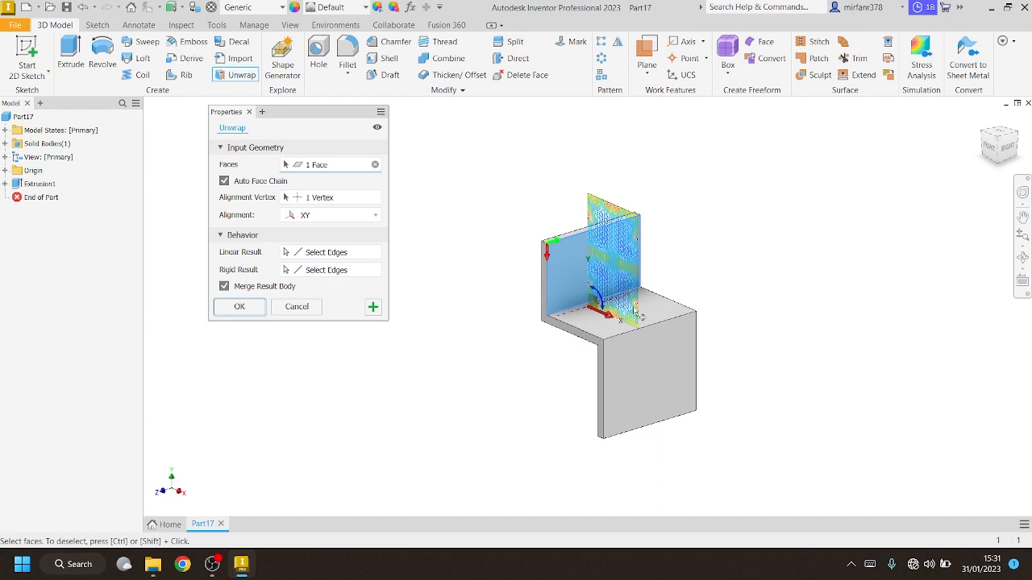
left_click(608, 330)
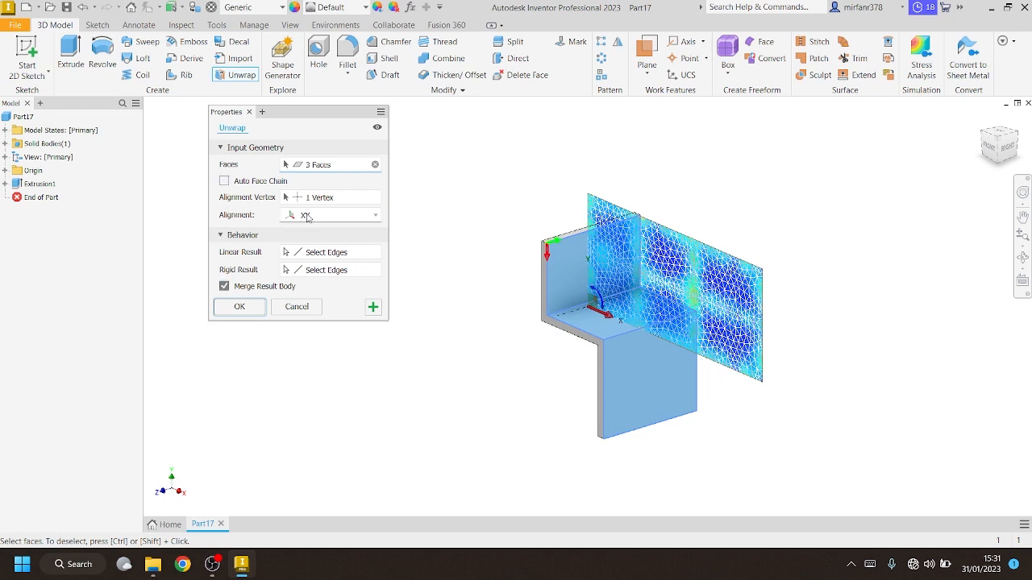
Try aligning the unwrapped surface to the XZ plane and to the YZ plane
left_click(309, 216)
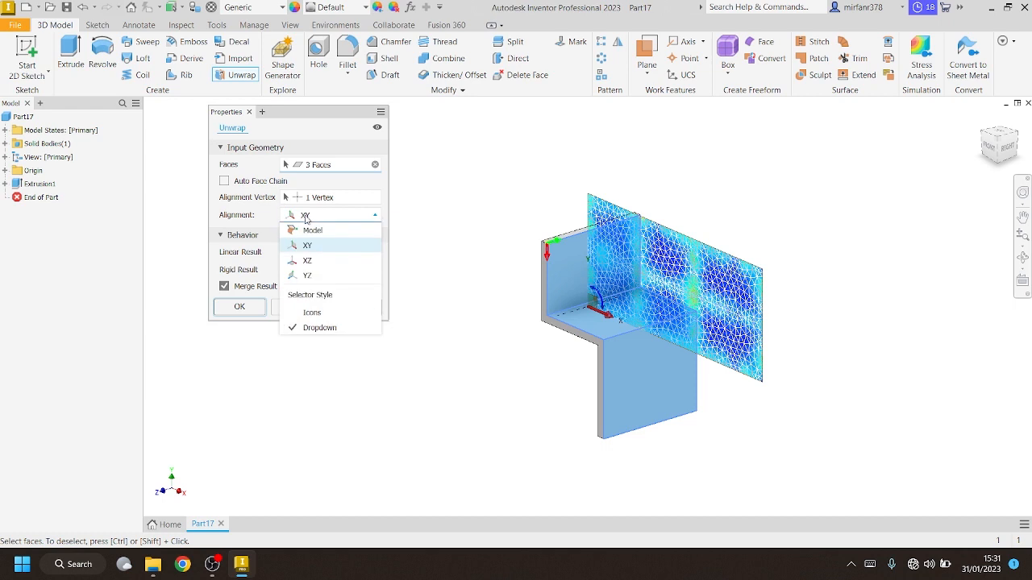
left_click(309, 259)
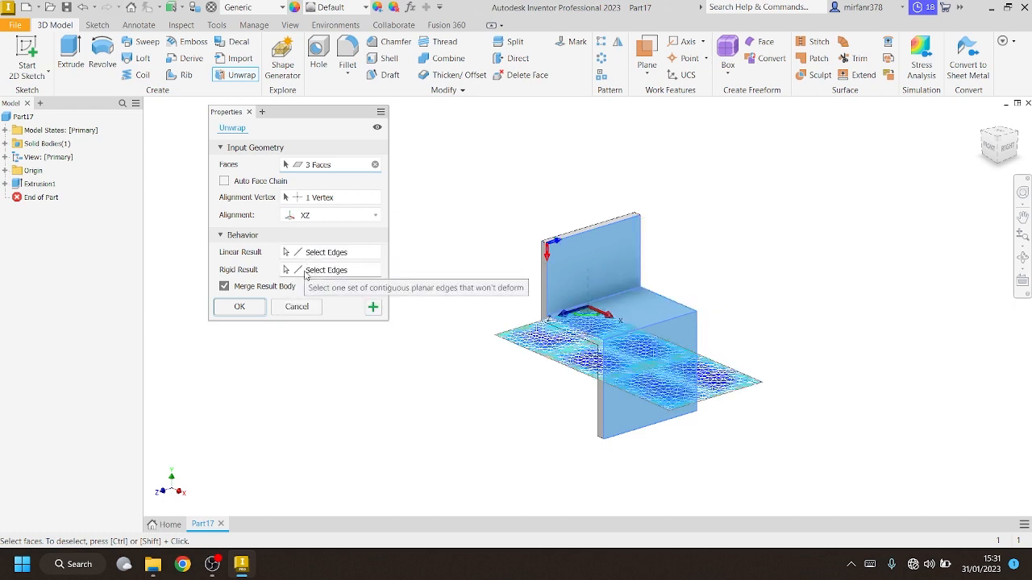
left_click(312, 217)
left_click(307, 276)
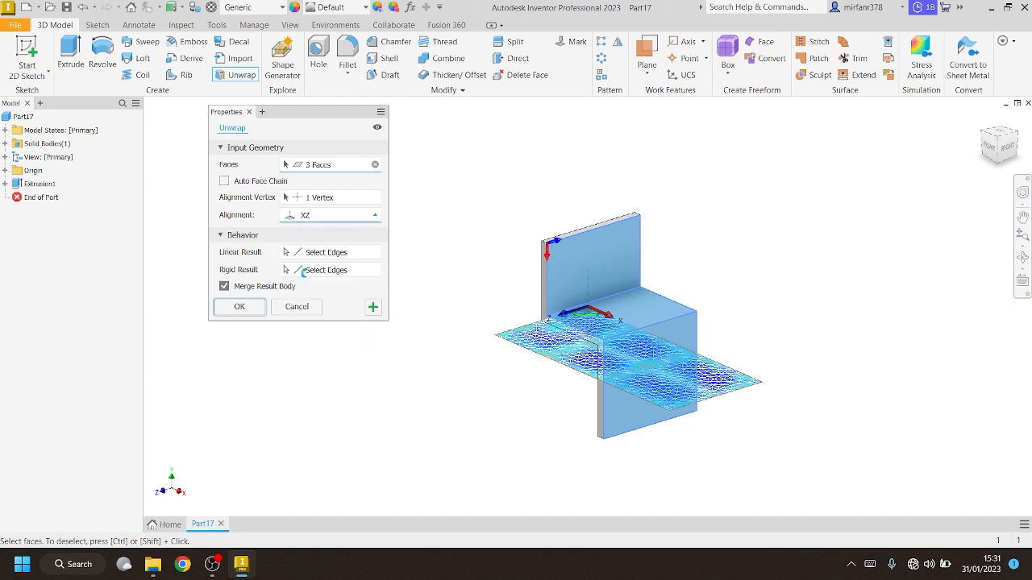
Set the unwrap alignment to Model and create the unwrapped surface
scroll(466, 328, "up", 3)
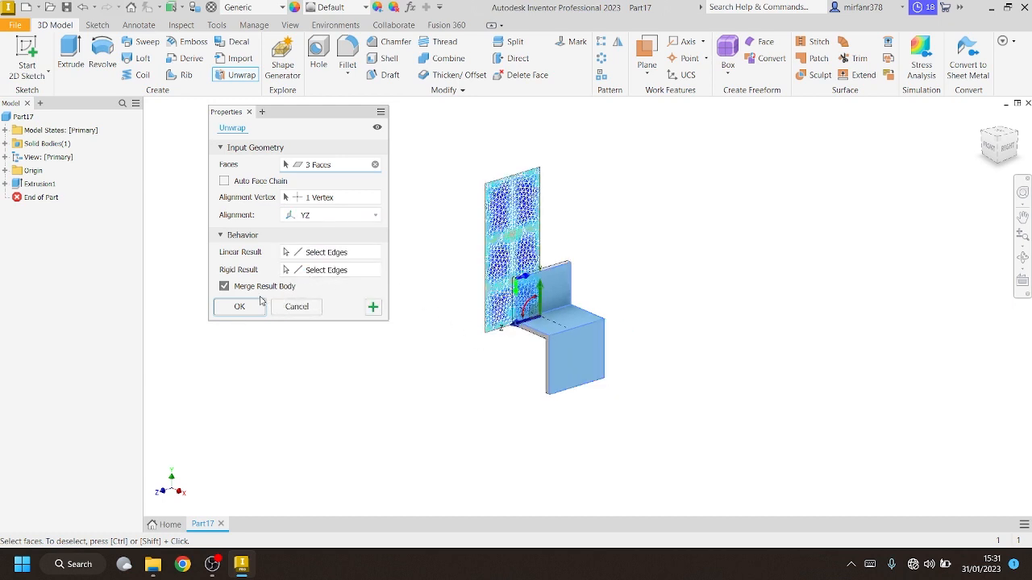
left_click(365, 213)
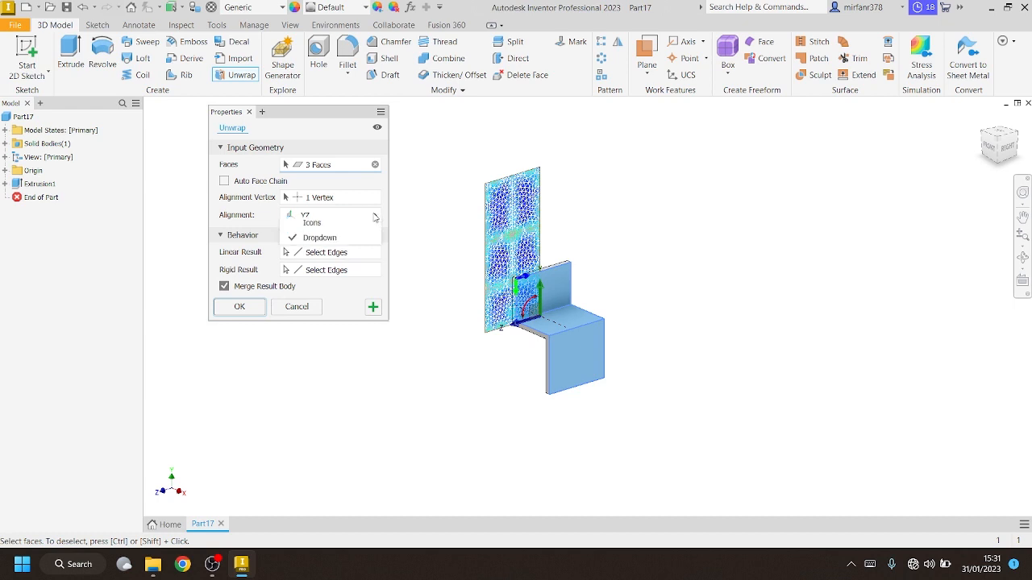
left_click(346, 233)
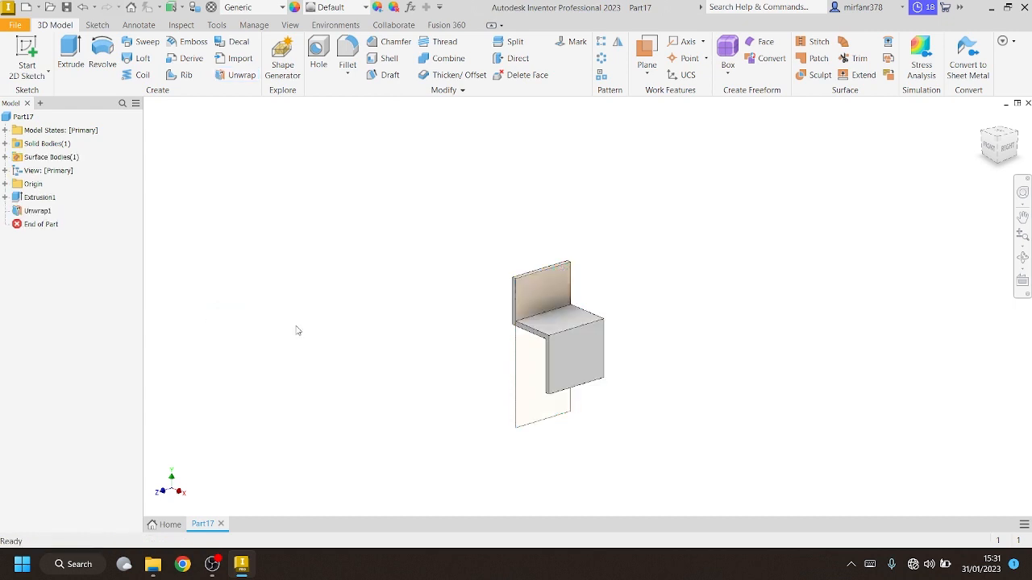
Measure the unwrapped surface's length from its bottom corner to its top edge, and close the measurement
scroll(547, 379, "up", 2)
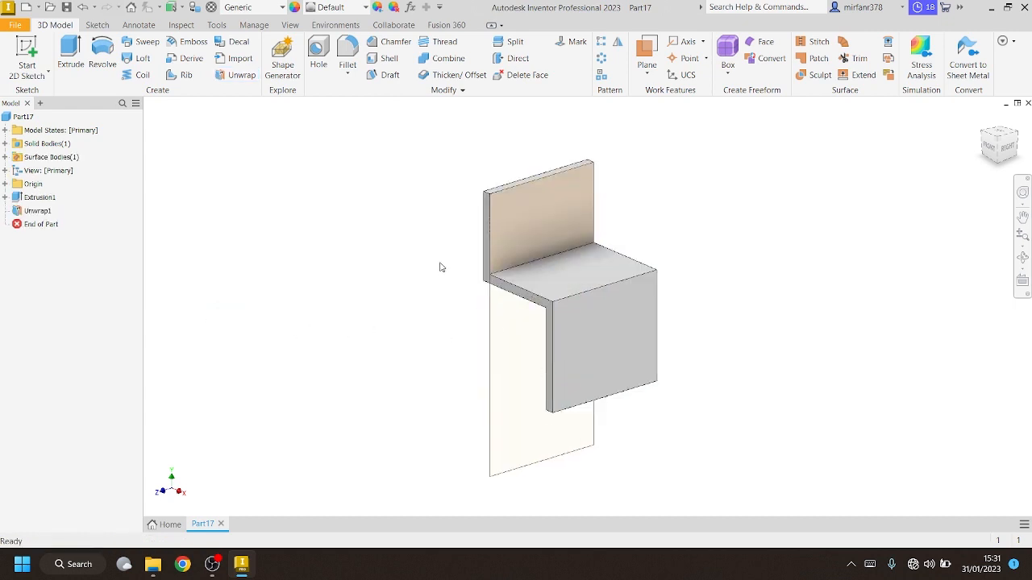
left_click(508, 191)
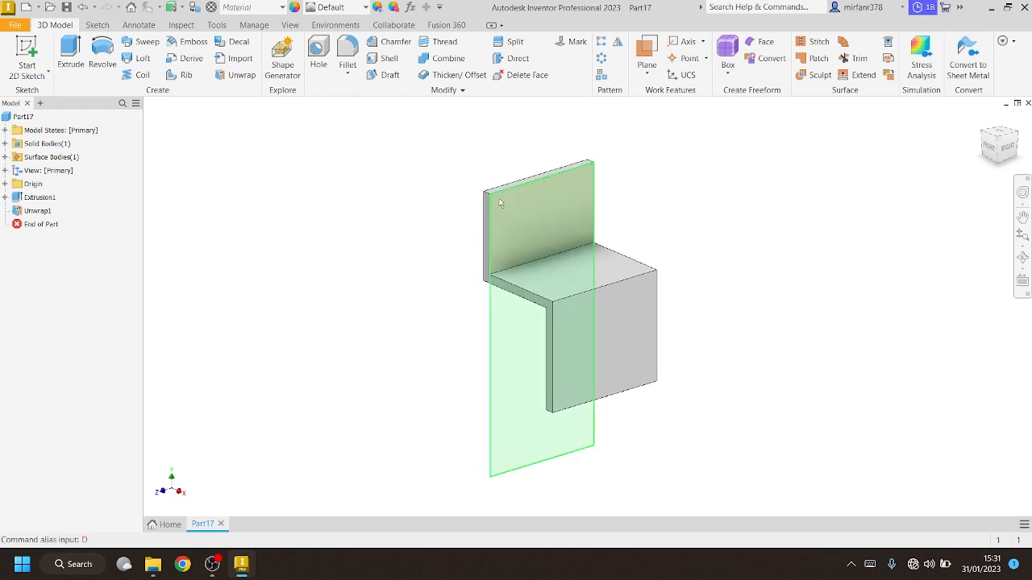
key("Escape")
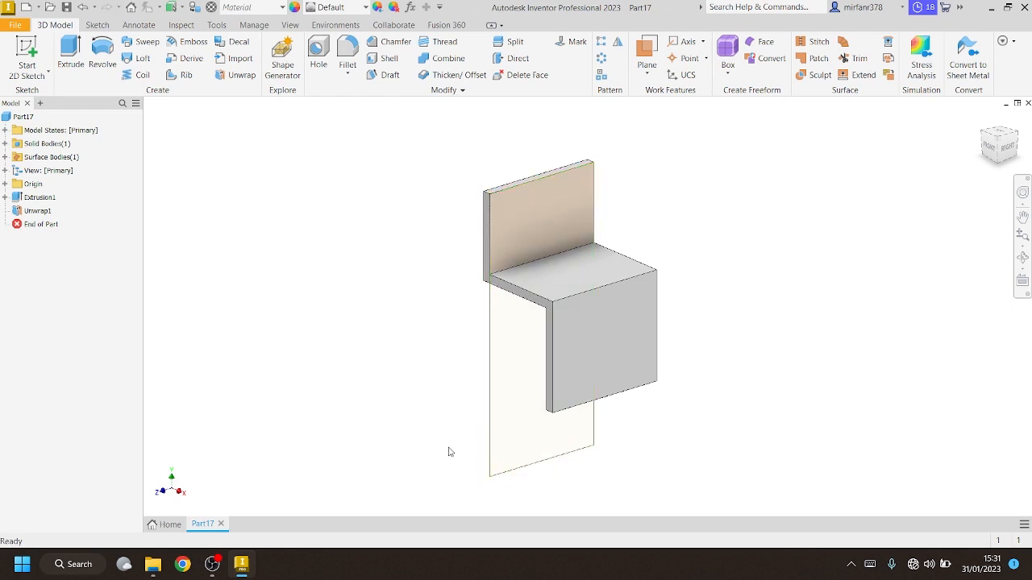
key("m")
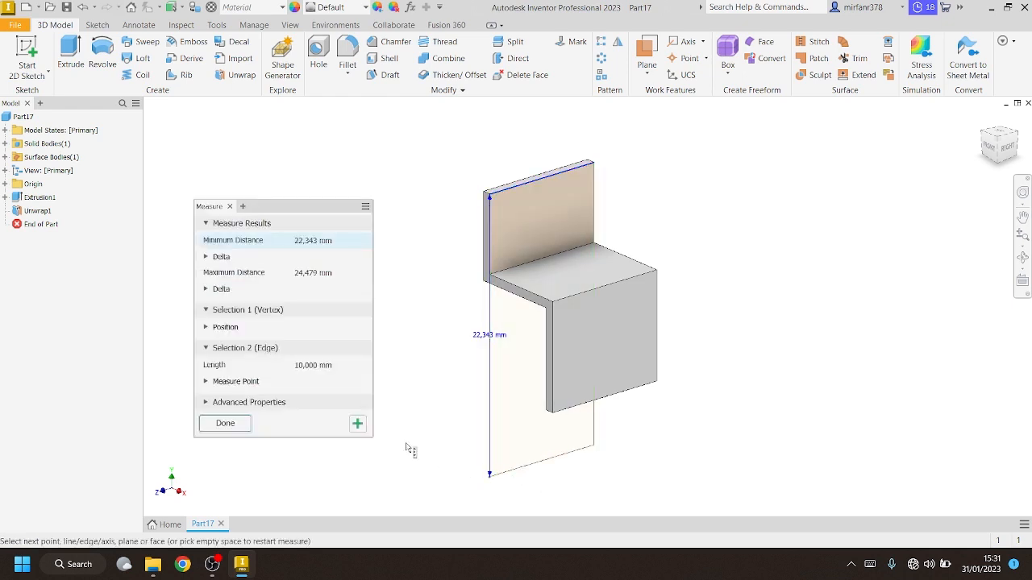
left_click(233, 425)
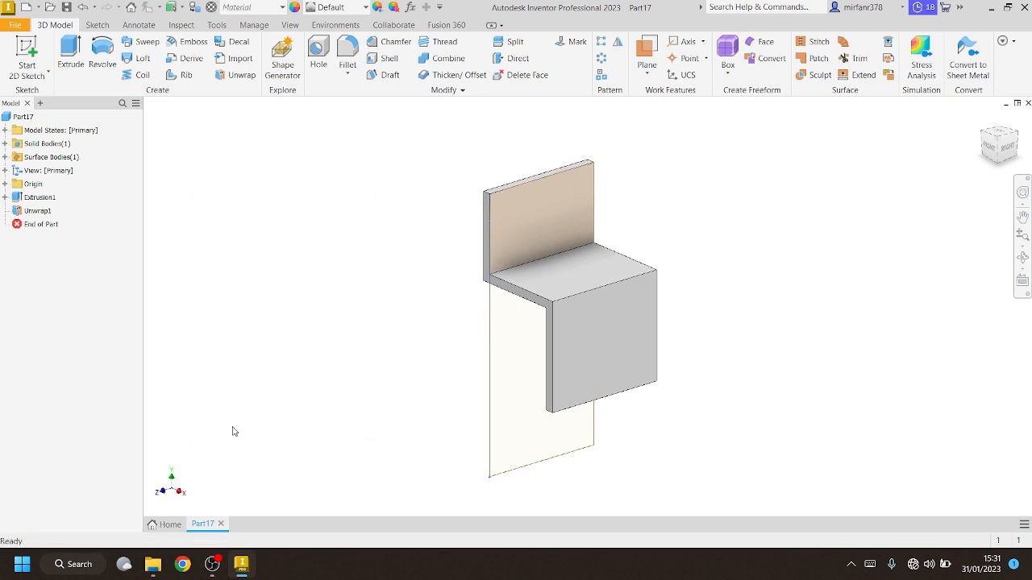